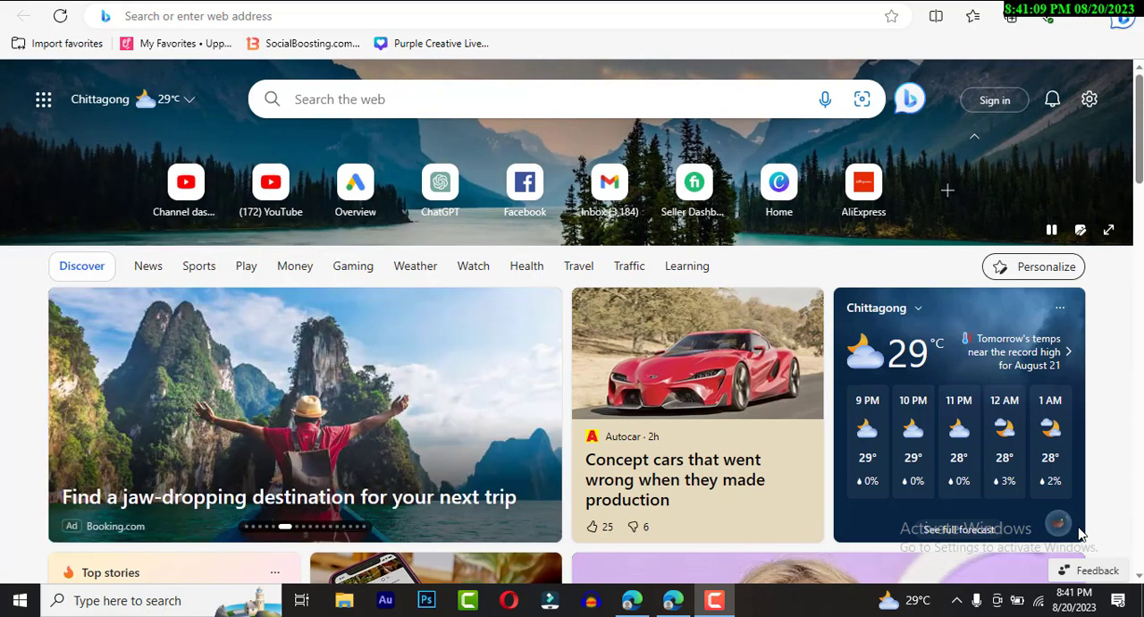
- Open the Blogger website and start creating a new blog
{"action": "left_click", "coordinate": [307, 15]}
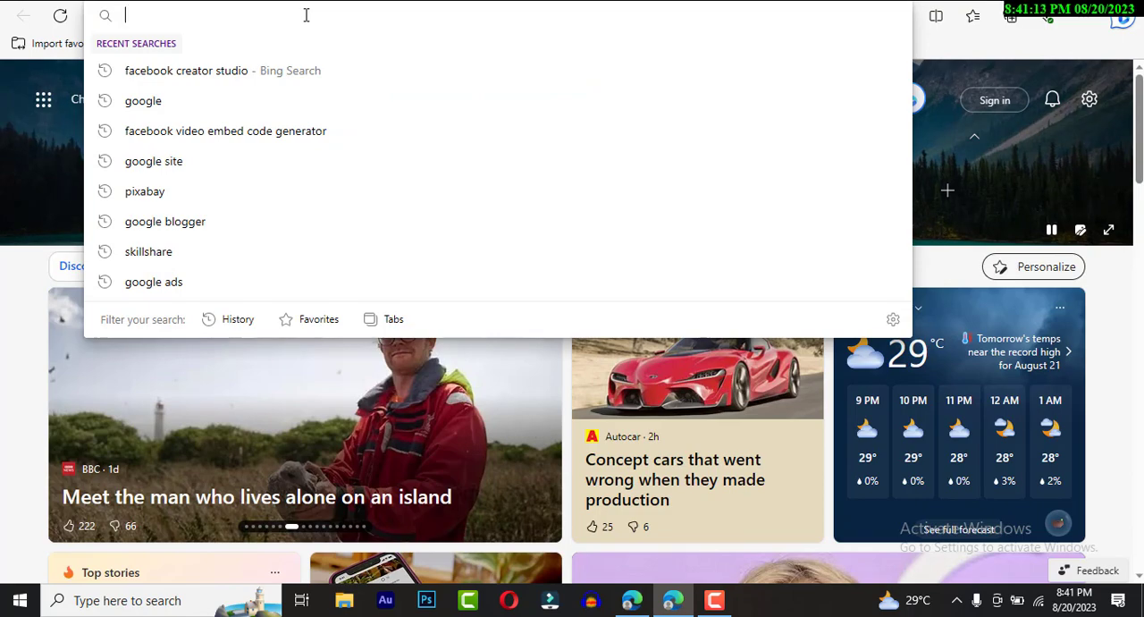
{"action": "type", "text": "bl"}
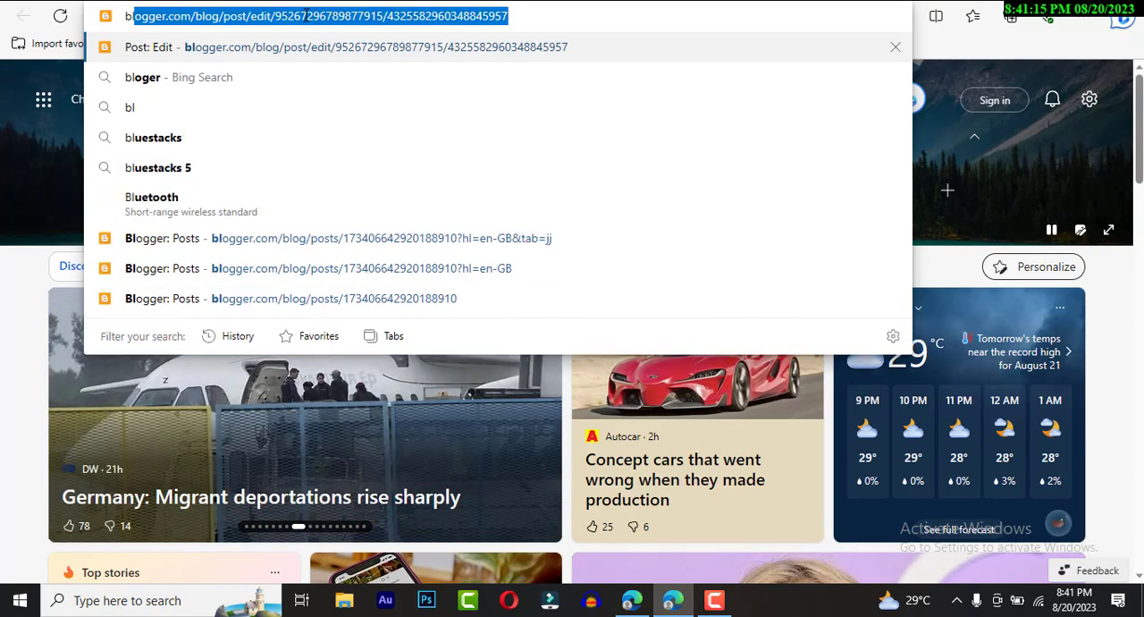
{"action": "type", "text": "o"}
{"action": "key", "text": "Return"}
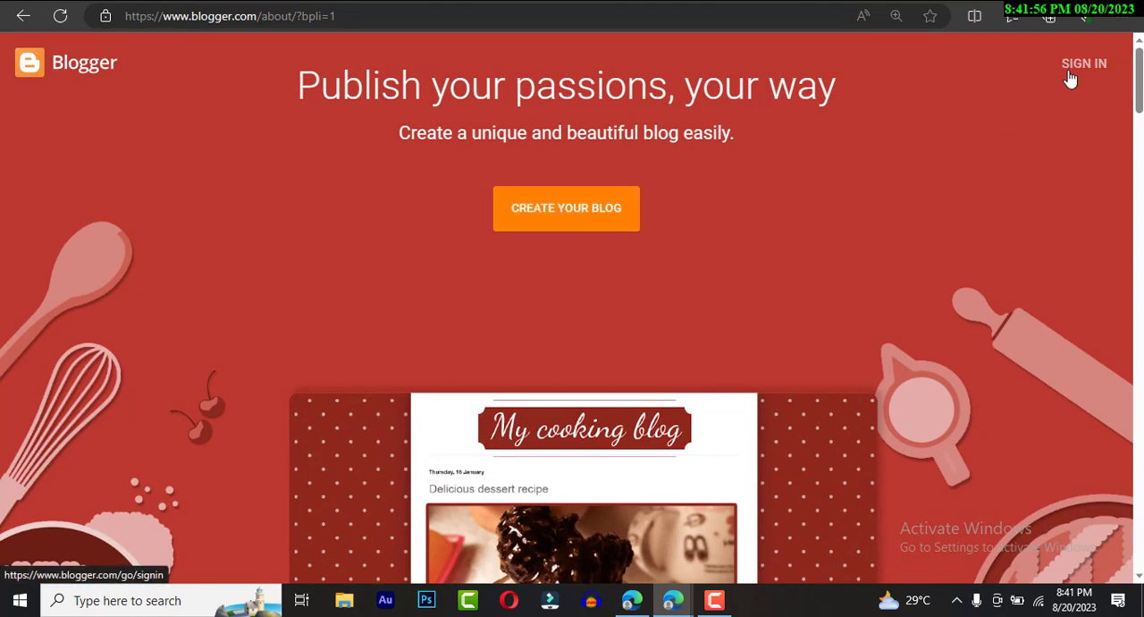
{"action": "left_click", "coordinate": [532, 224]}
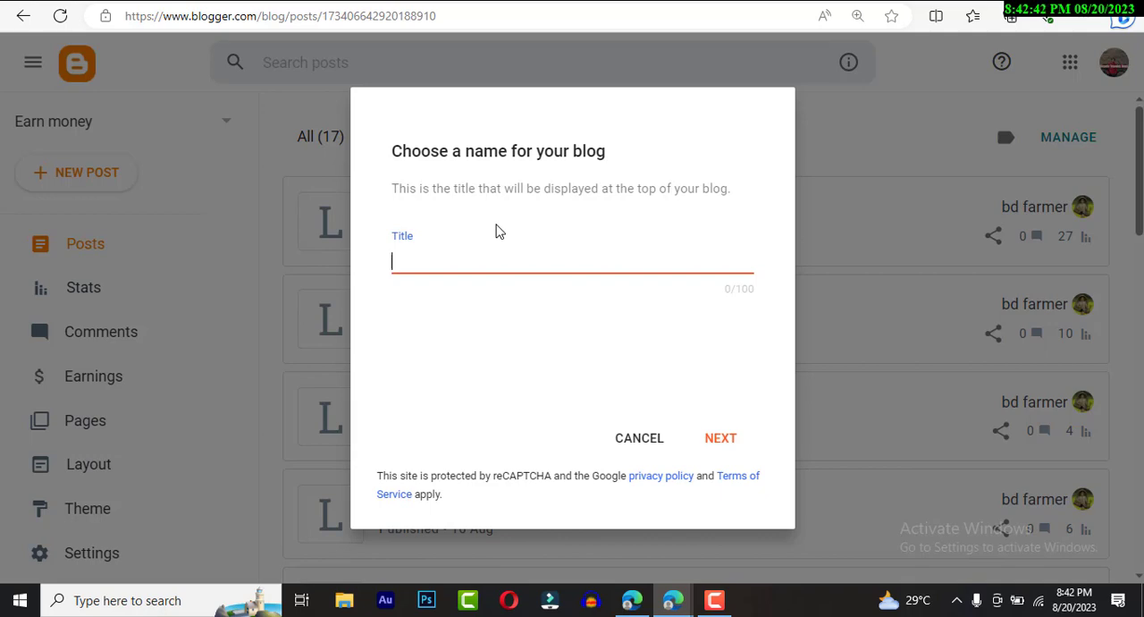
- Title the new blog "Tech Bangla 24" and proceed to choosing its URL
{"action": "type", "text": "t"}
{"action": "type", "text": "Tech"}
{"action": "type", "text": " Bangla "}
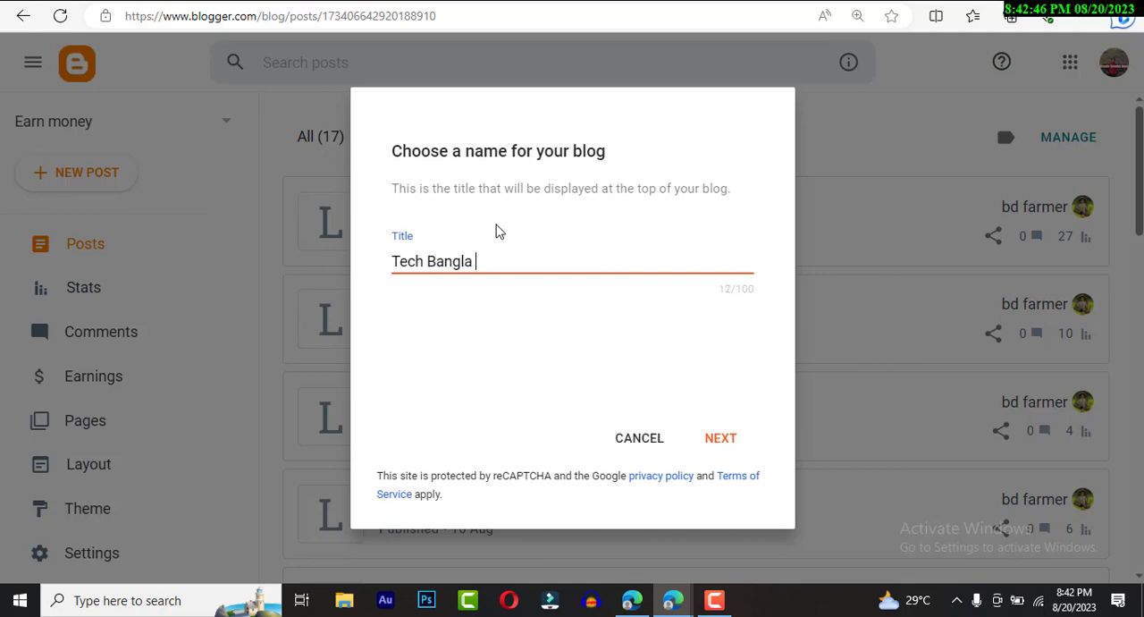
{"action": "type", "text": "24"}
{"action": "left_click", "coordinate": [725, 439]}
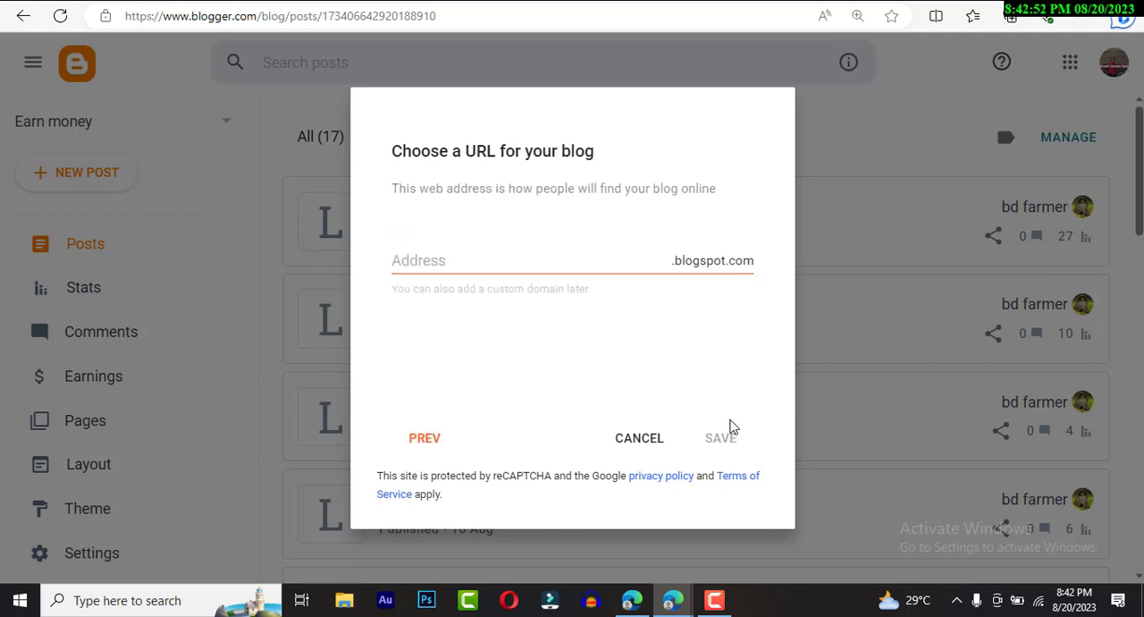
- Set the blog address to techbagnla24.blogspot.com and save the new blog
{"action": "left_click", "coordinate": [504, 255]}
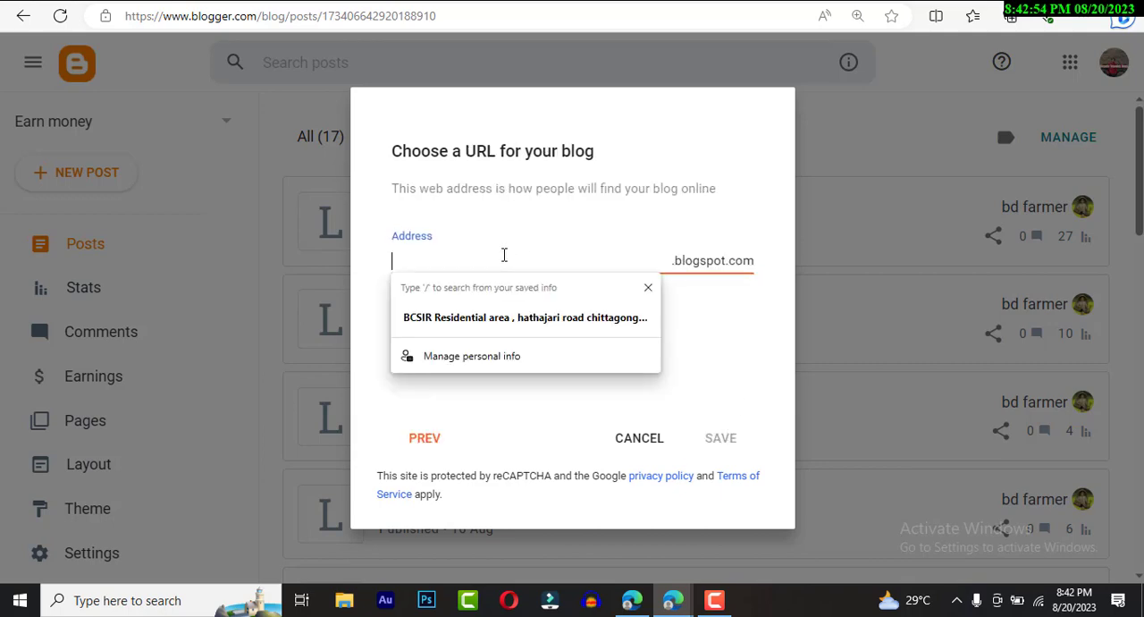
{"action": "left_click", "coordinate": [733, 333]}
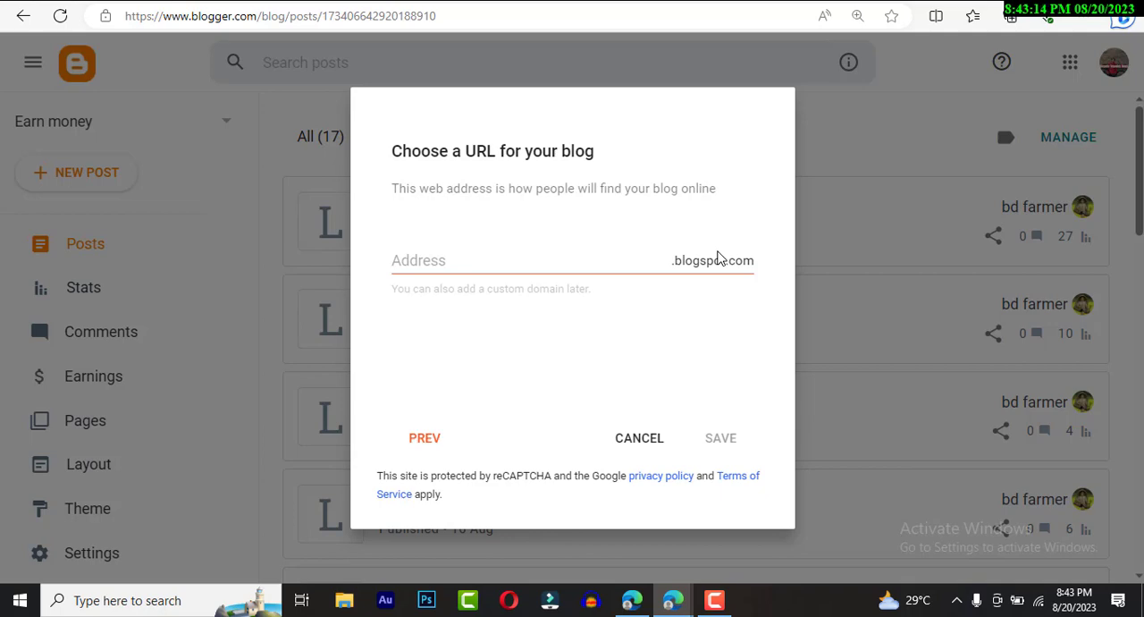
{"action": "left_click", "coordinate": [479, 261]}
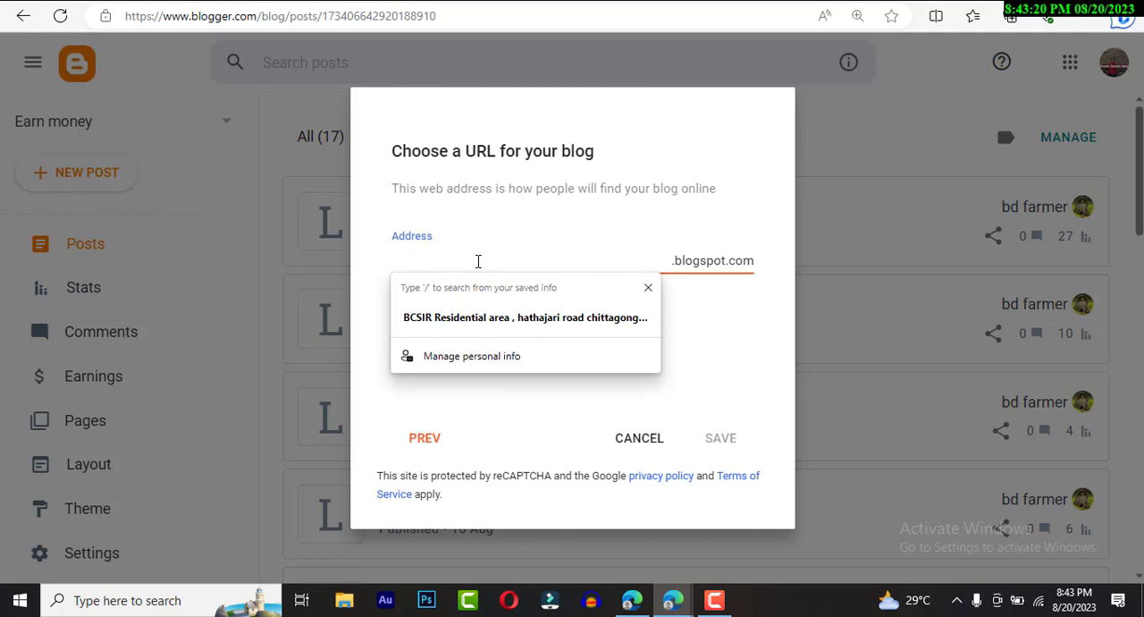
{"action": "type", "text": "tech"}
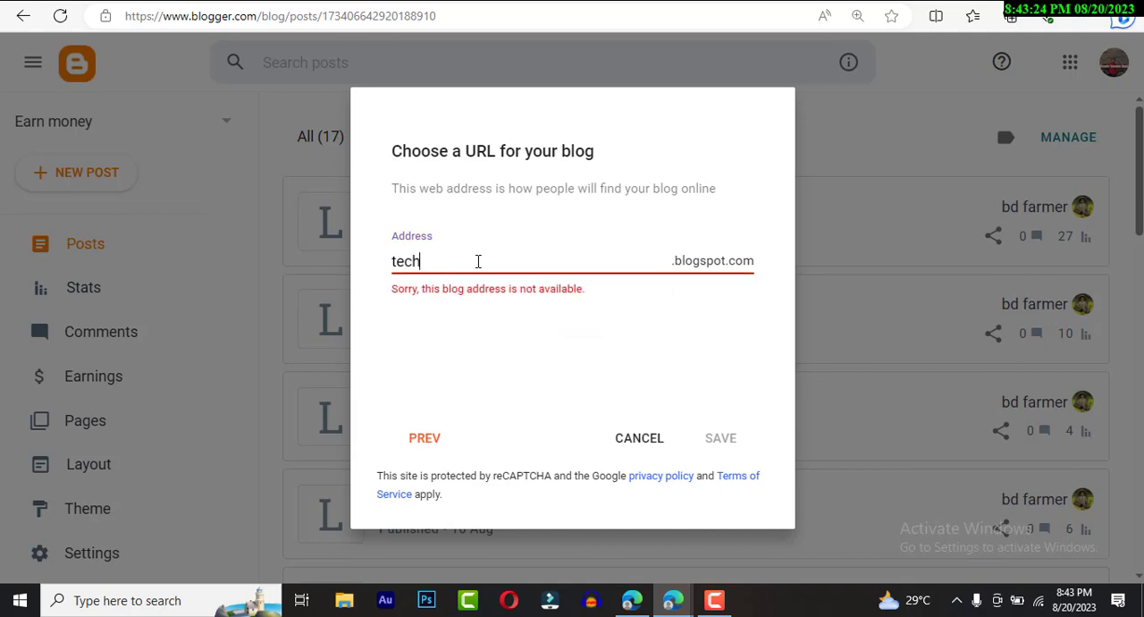
{"action": "type", "text": "bagnla24"}
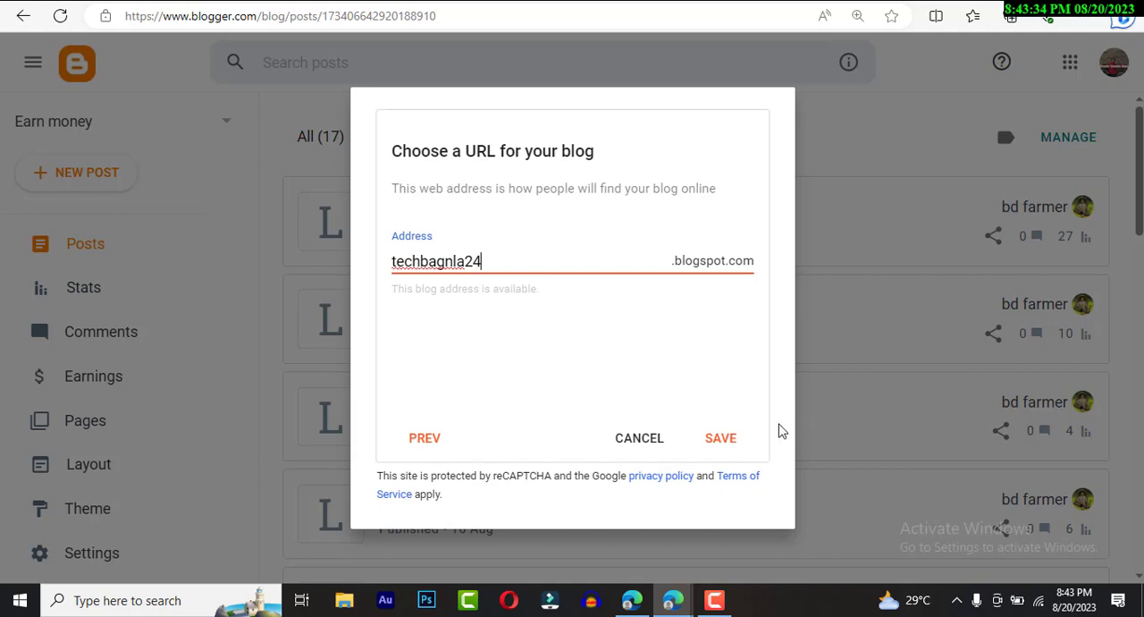
{"action": "left_click", "coordinate": [720, 438]}
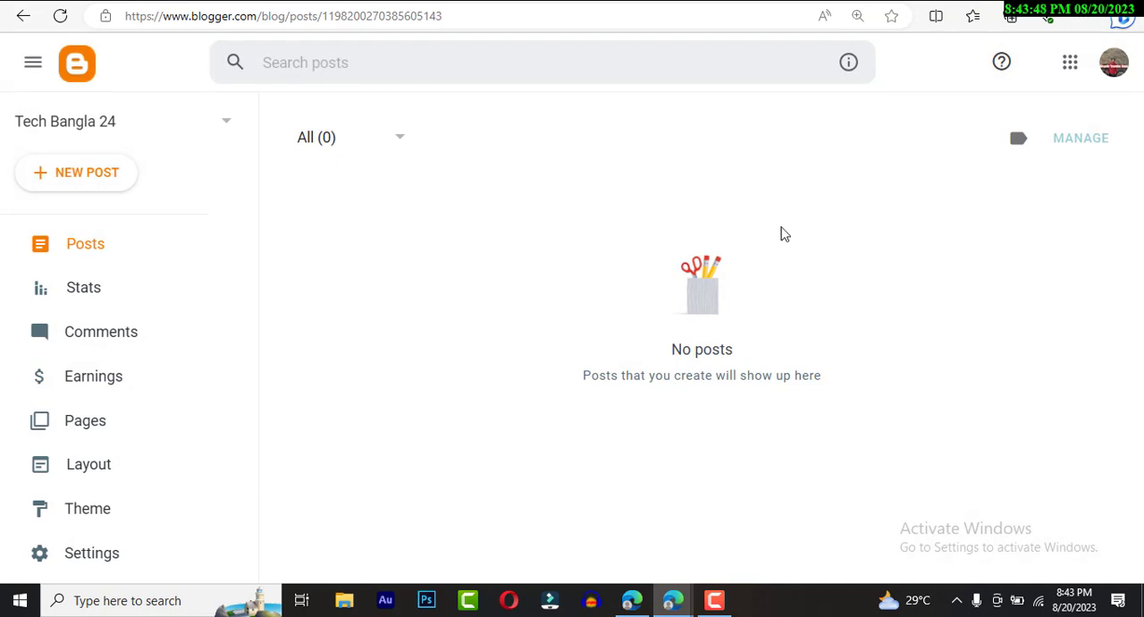
- View the live blog and check its side menu, closing the menu again
{"action": "scroll", "coordinate": [208, 206], "scroll_direction": "down", "scroll_amount": 2}
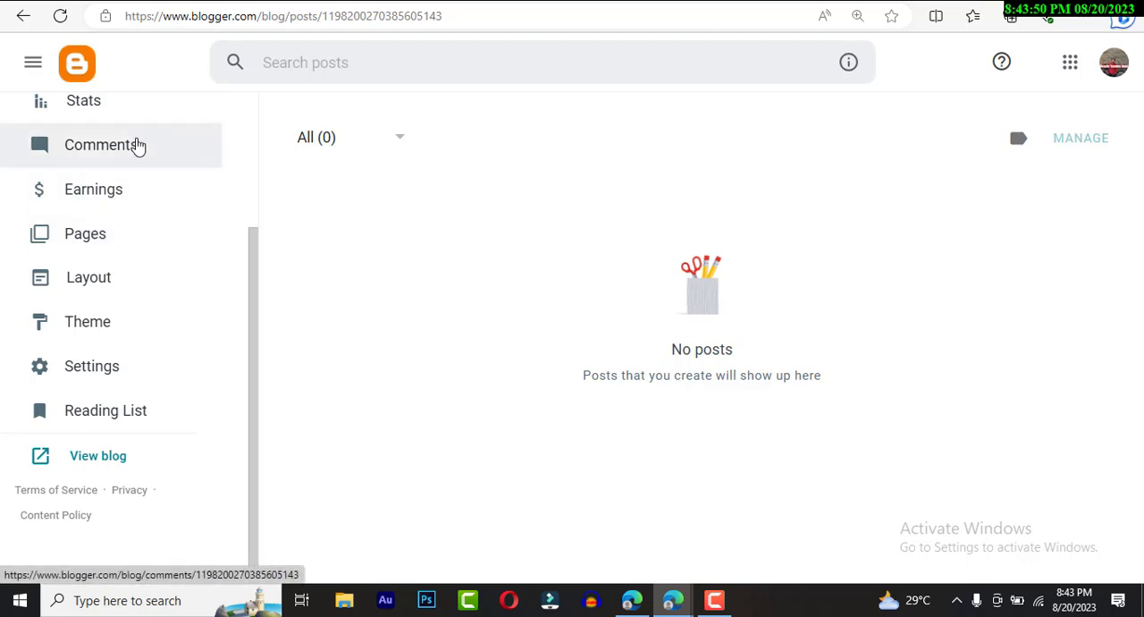
{"action": "left_click", "coordinate": [116, 458]}
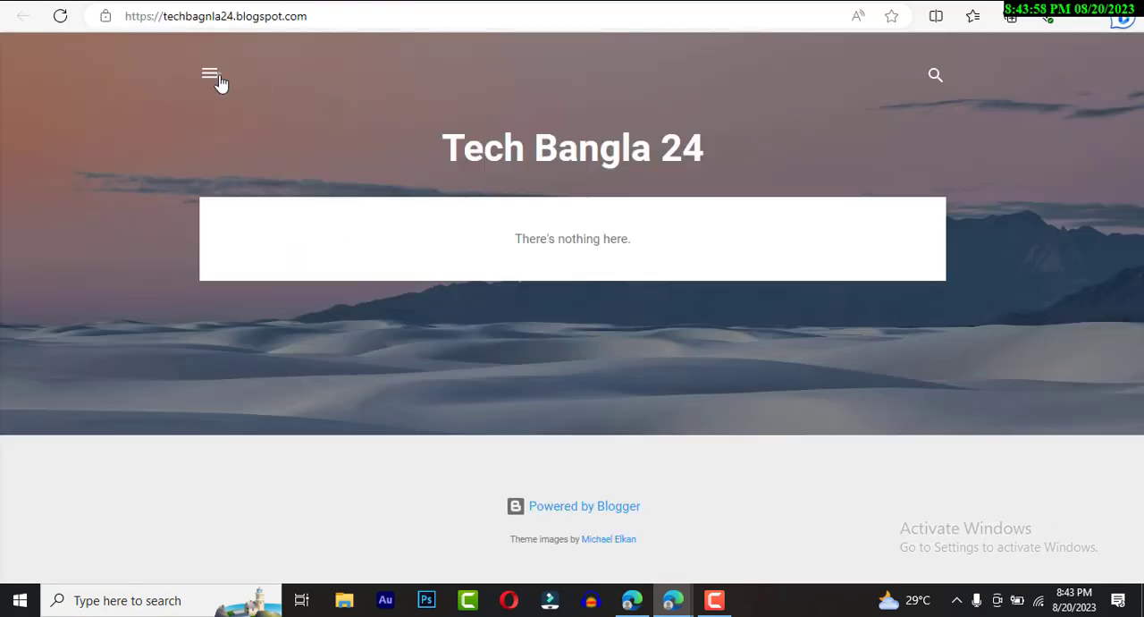
{"action": "left_click", "coordinate": [219, 80]}
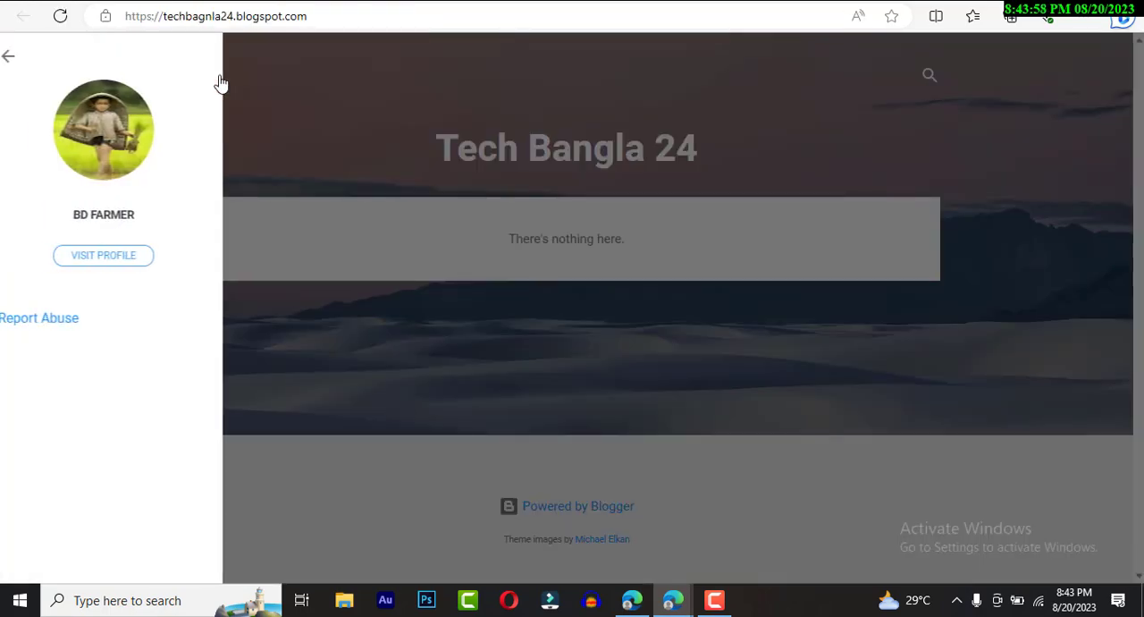
{"action": "left_click", "coordinate": [327, 78]}
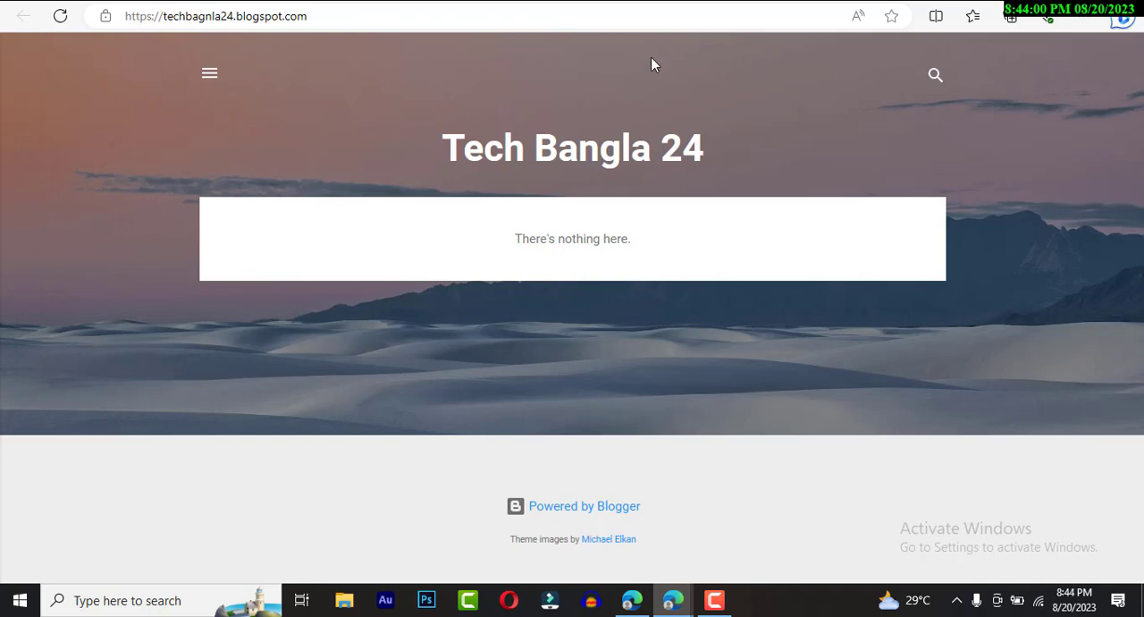
- Preview the blog and its side menu at Pixel 5 size in the developer tools, then close the tools and the menu
{"action": "right_click", "coordinate": [653, 65]}
{"action": "left_click", "coordinate": [778, 429]}
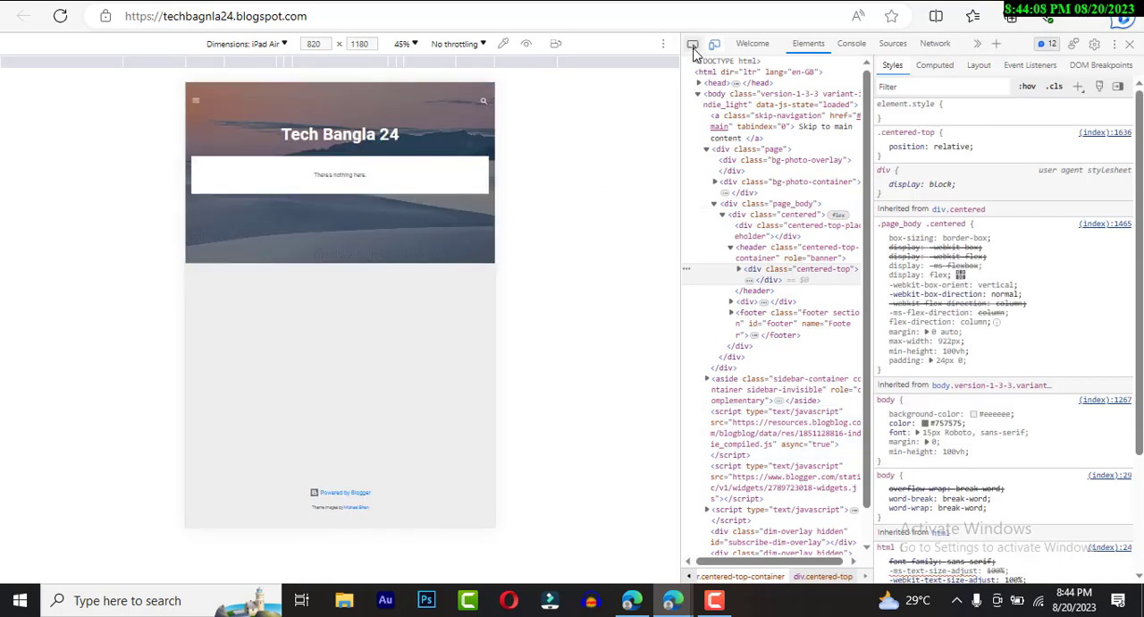
{"action": "left_click", "coordinate": [287, 43]}
{"action": "left_click", "coordinate": [278, 178]}
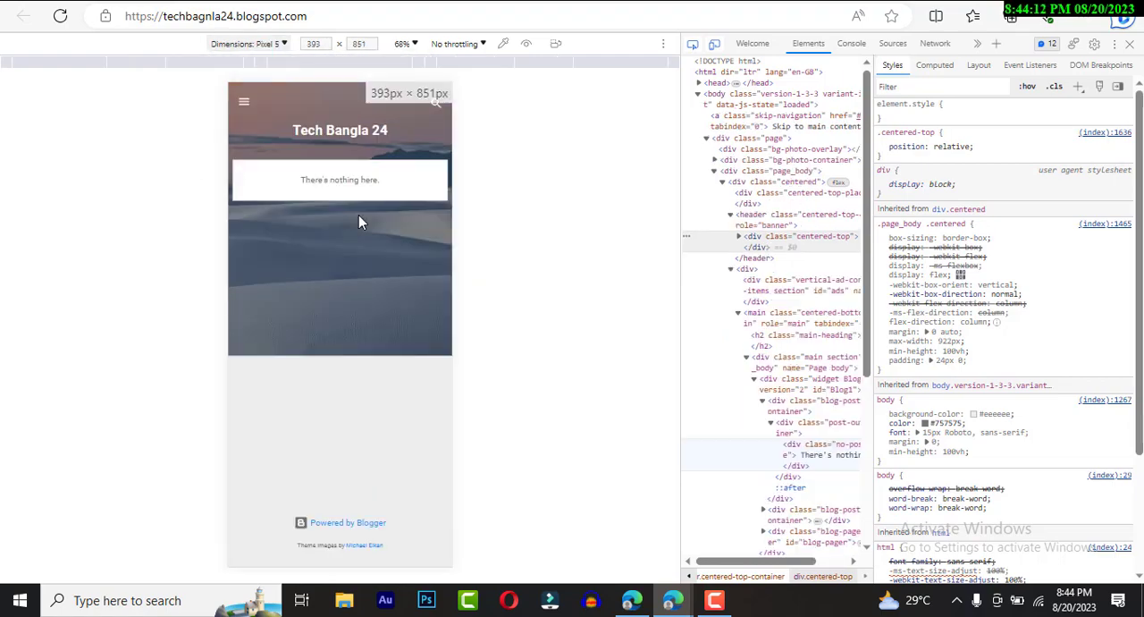
{"action": "left_click", "coordinate": [246, 105]}
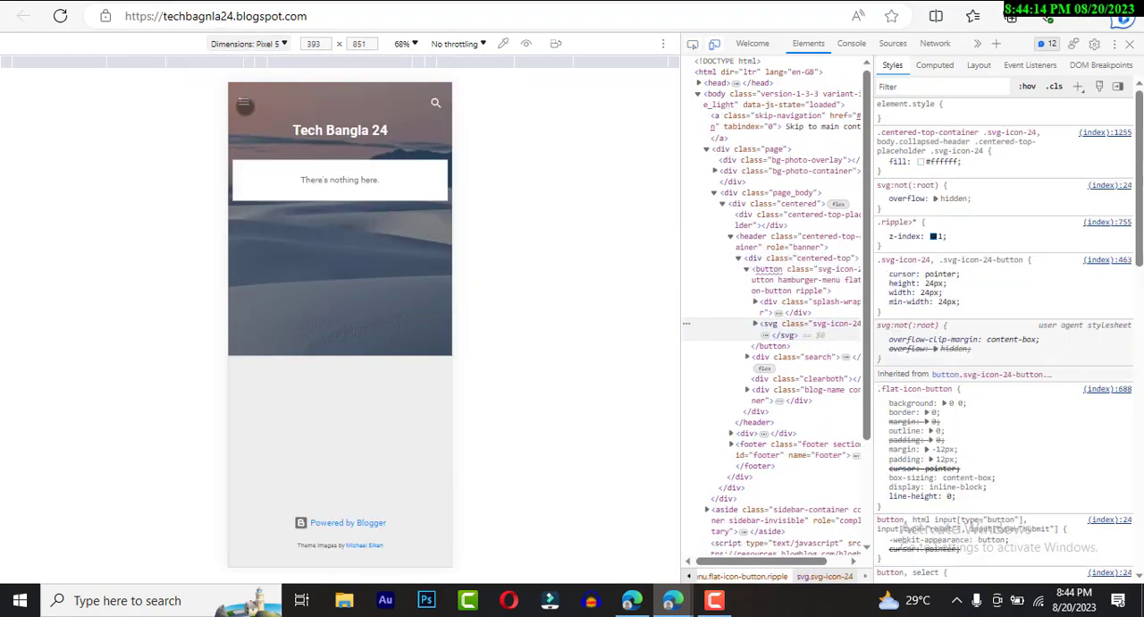
{"action": "left_click", "coordinate": [245, 103]}
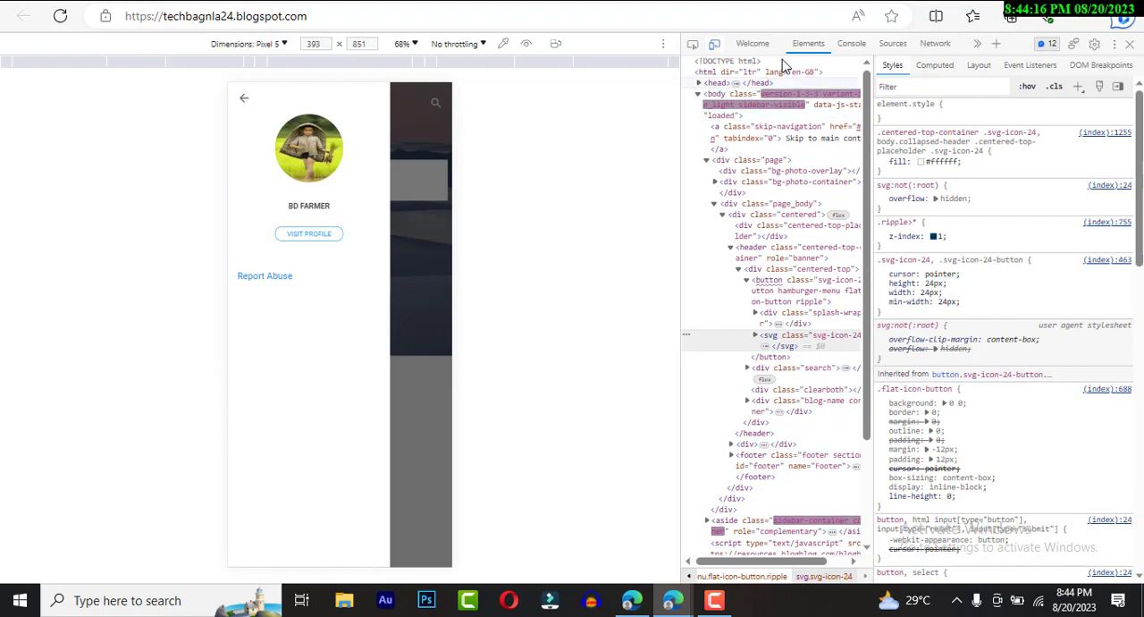
{"action": "left_click", "coordinate": [1129, 43]}
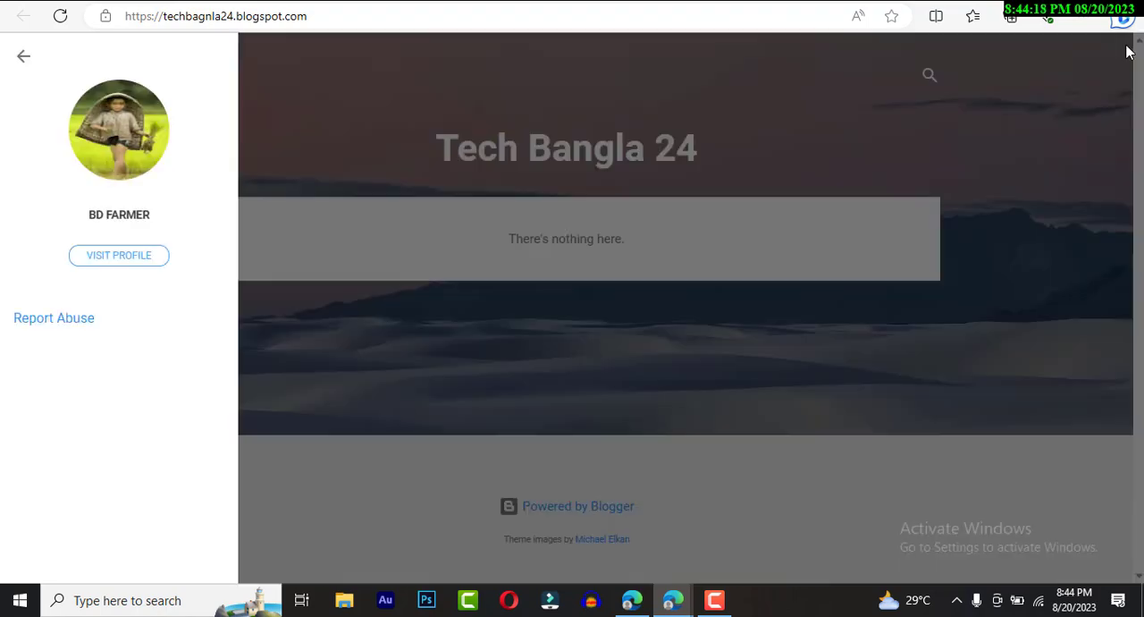
{"action": "left_click", "coordinate": [374, 240]}
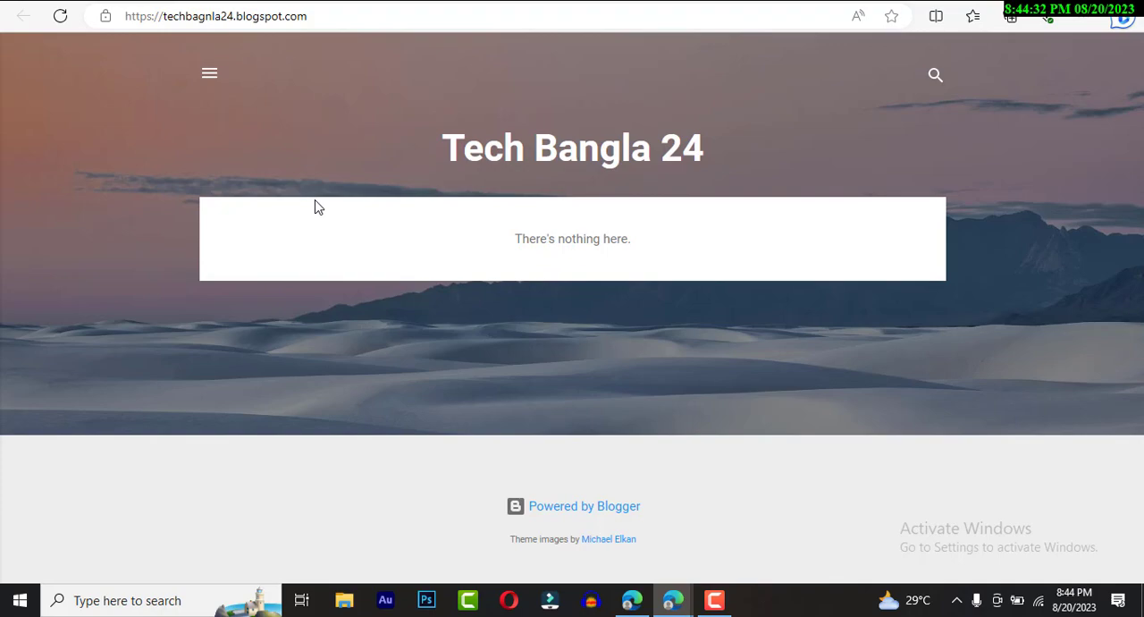
- Search the web for "prothom alo" in a new tab and open the newspaper's Bangladesh news page
{"action": "key", "text": "ctrl+t"}
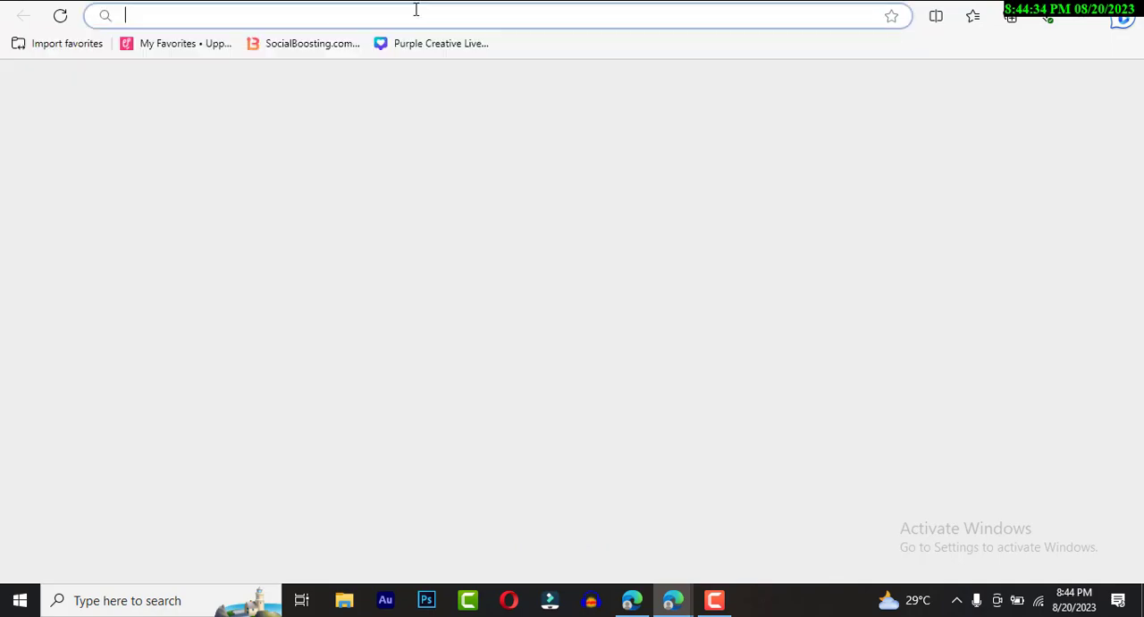
{"action": "left_click", "coordinate": [414, 12]}
{"action": "type", "text": "pro"}
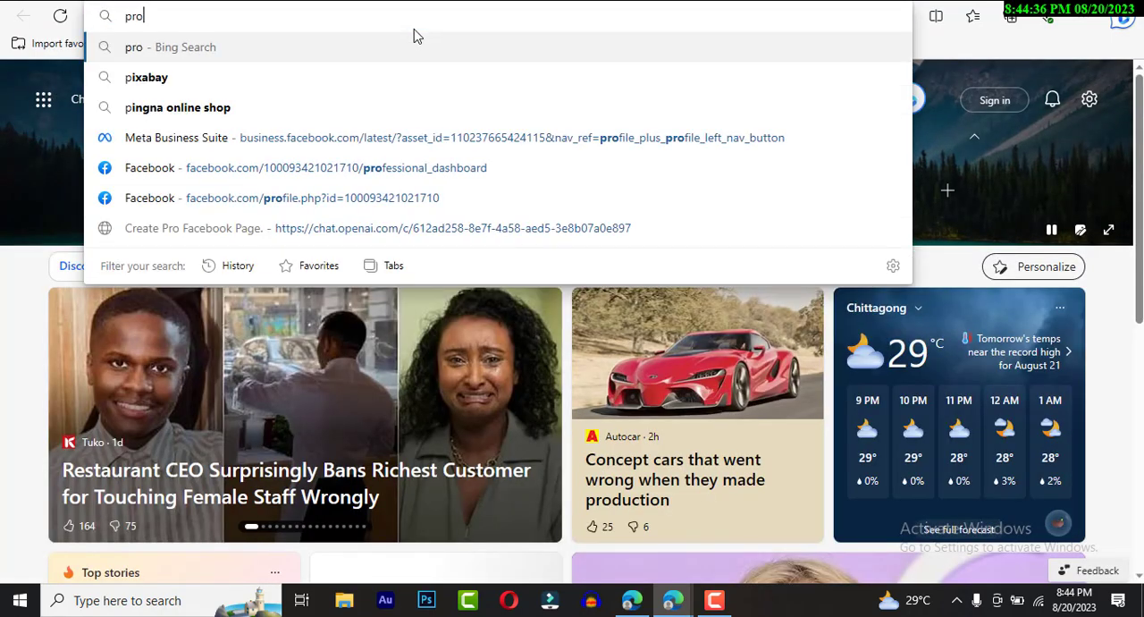
{"action": "type", "text": "thom"}
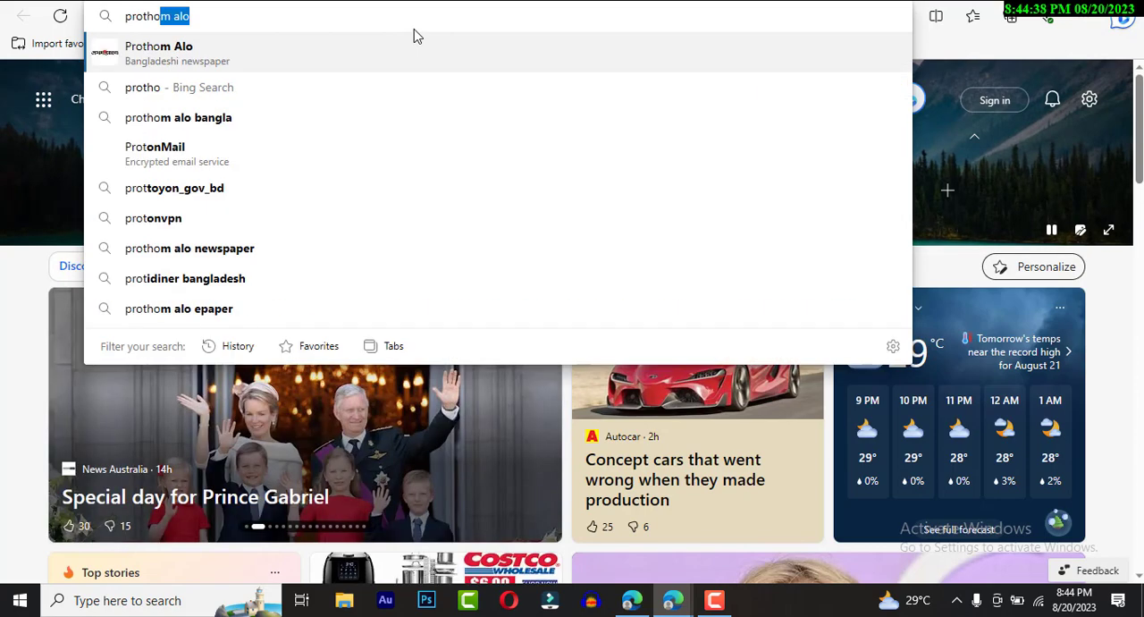
{"action": "key", "text": "Return"}
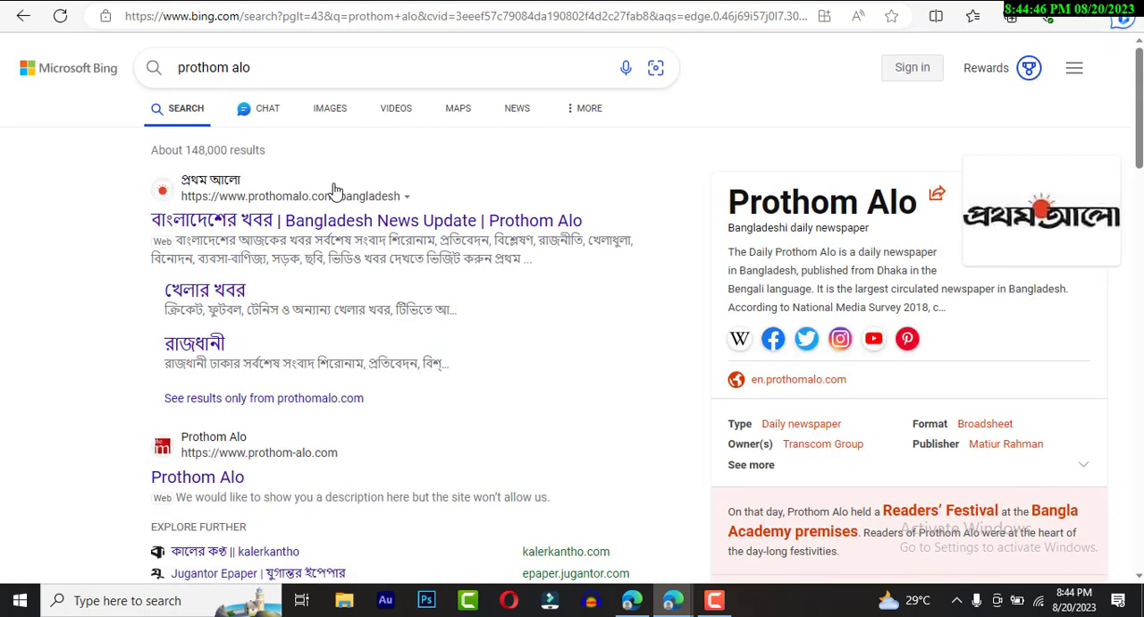
{"action": "left_click", "coordinate": [262, 211]}
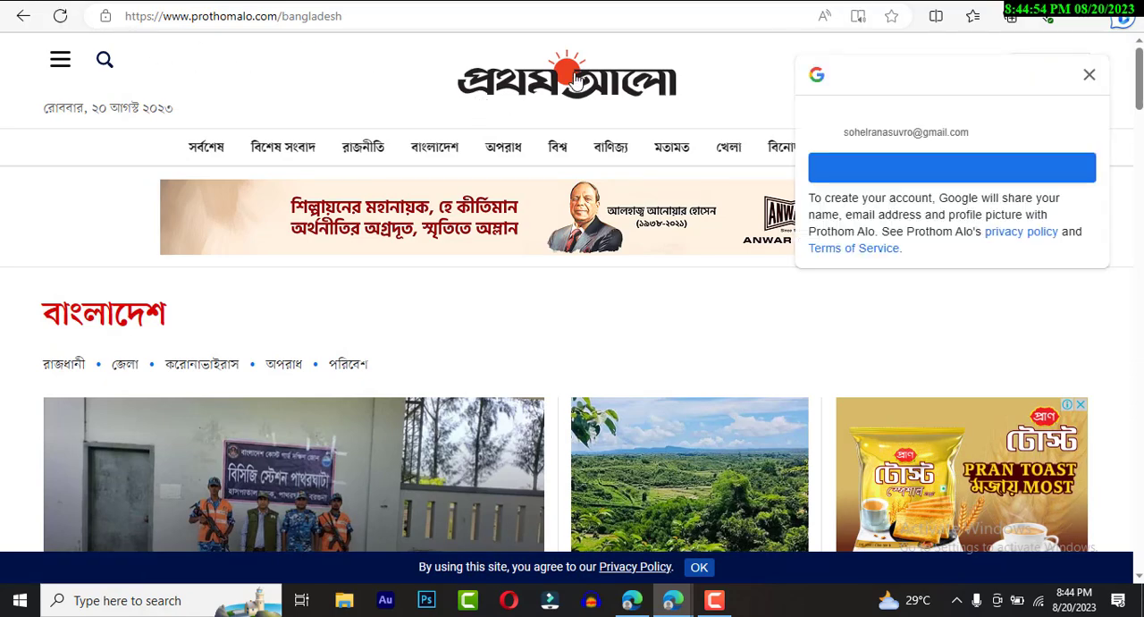
- Dismiss the Google sign-in prompt and examine the Prothom Alo page layout down to the footer
{"action": "left_click", "coordinate": [1089, 76]}
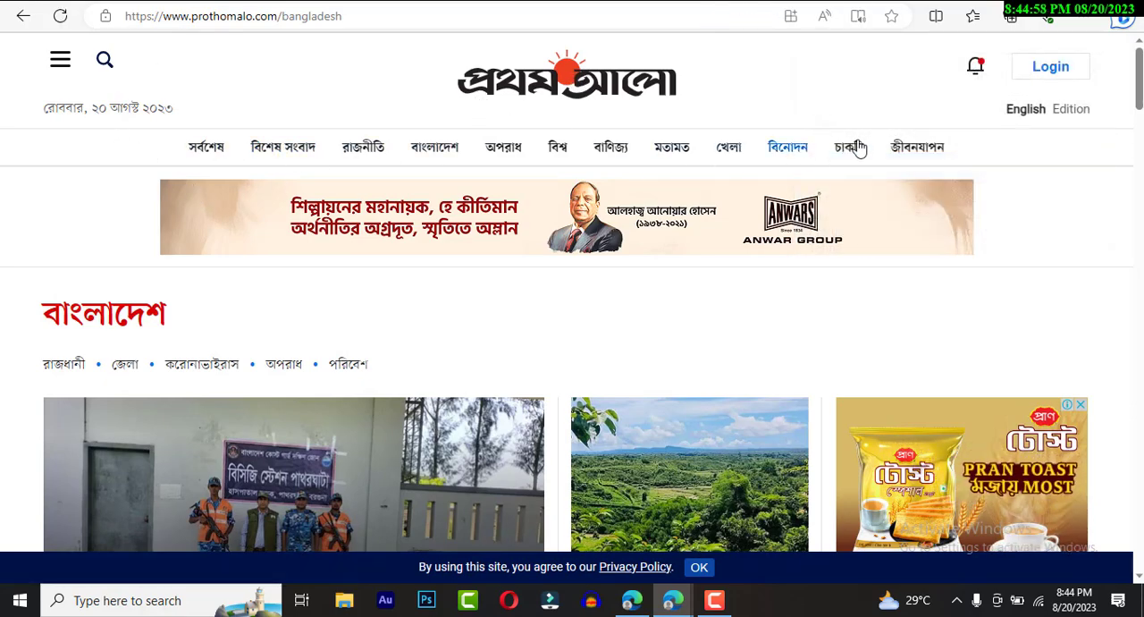
{"action": "scroll", "coordinate": [855, 172], "scroll_direction": "down", "scroll_amount": 3}
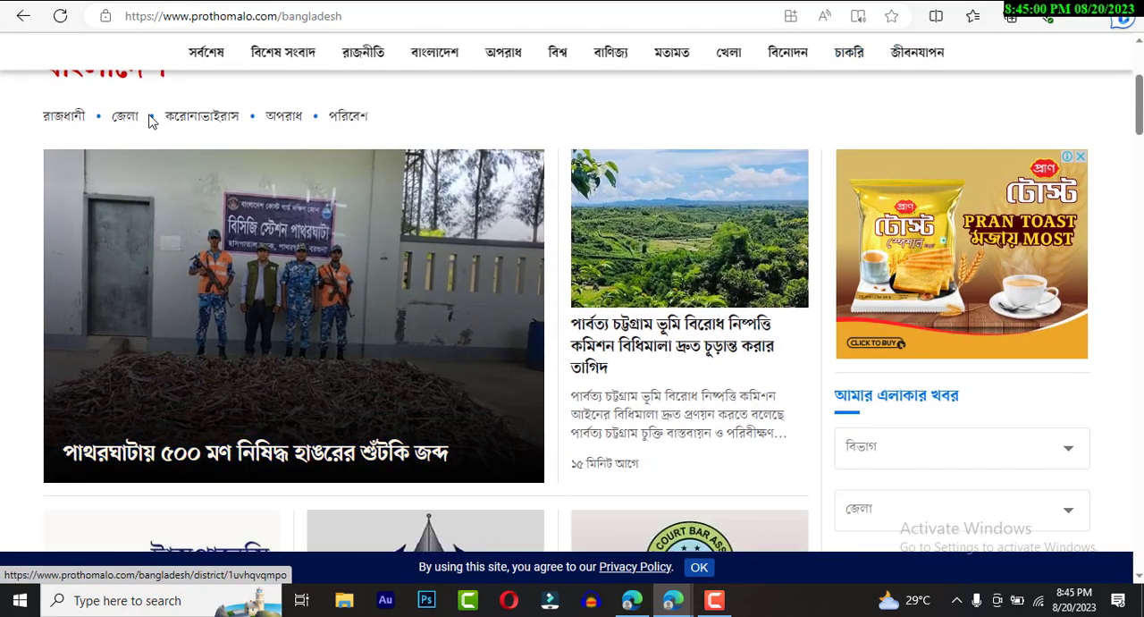
{"action": "scroll", "coordinate": [242, 191], "scroll_direction": "down", "scroll_amount": 15}
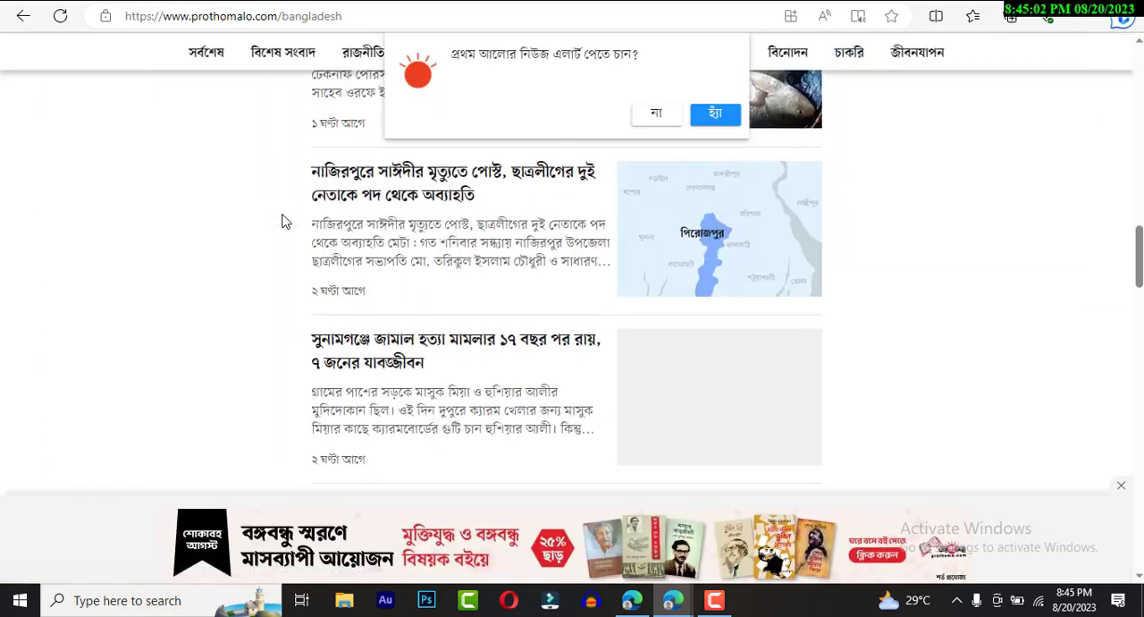
{"action": "scroll", "coordinate": [286, 228], "scroll_direction": "down", "scroll_amount": 20}
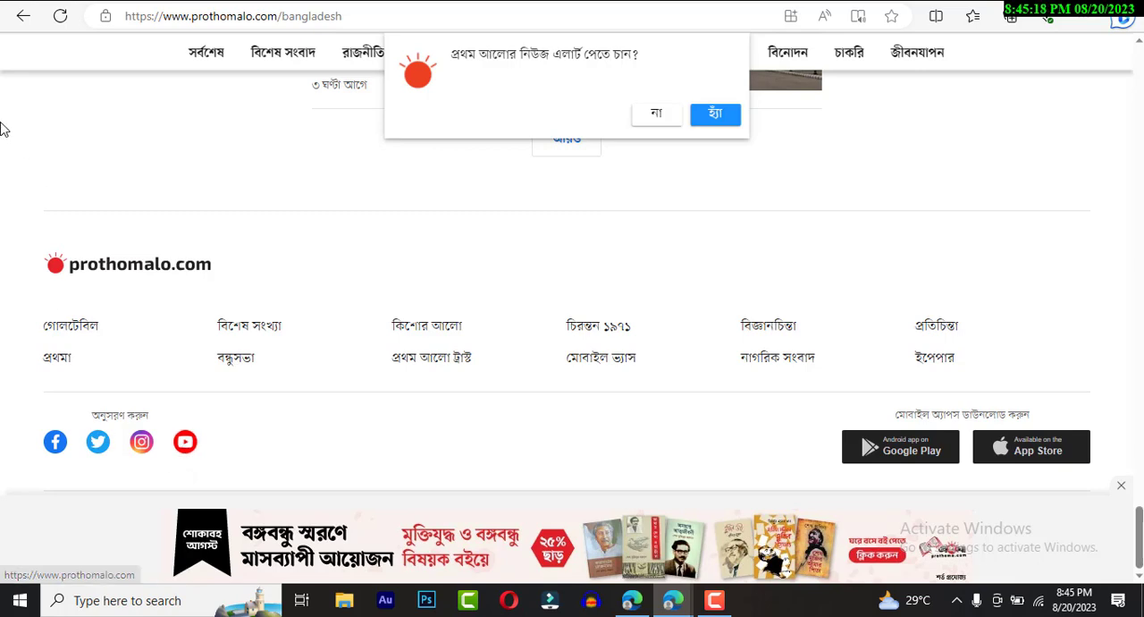
- Return to the live Tech Bangla 24 blog, check its side menu again, and go back to the Blogger dashboard
{"action": "left_click", "coordinate": [362, 2]}
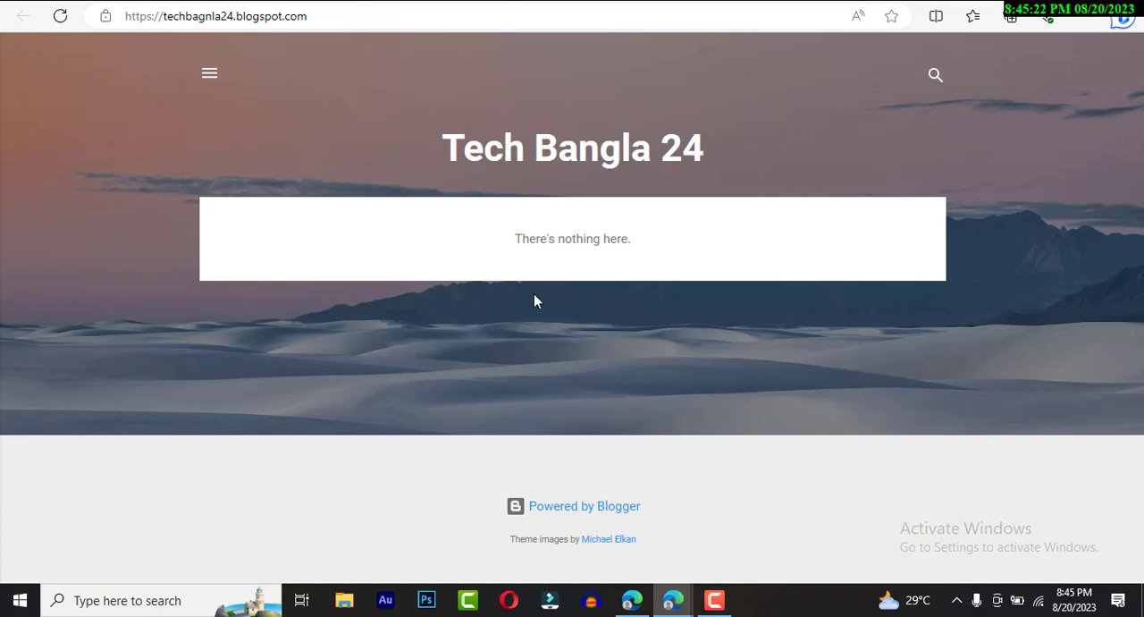
{"action": "left_click", "coordinate": [211, 75]}
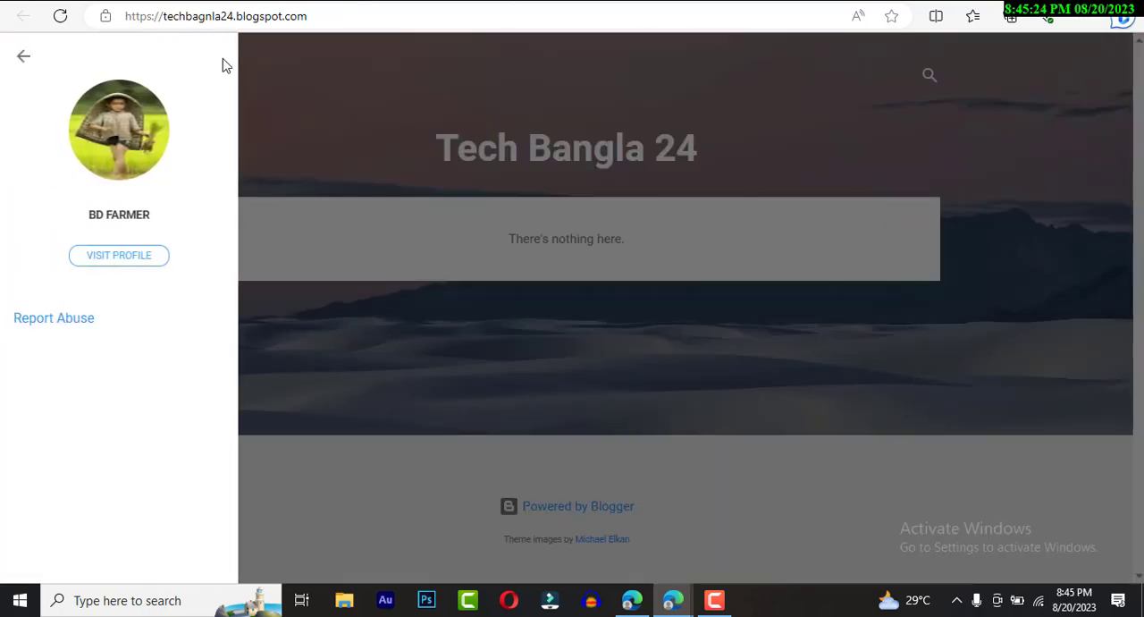
{"action": "left_click", "coordinate": [26, 57]}
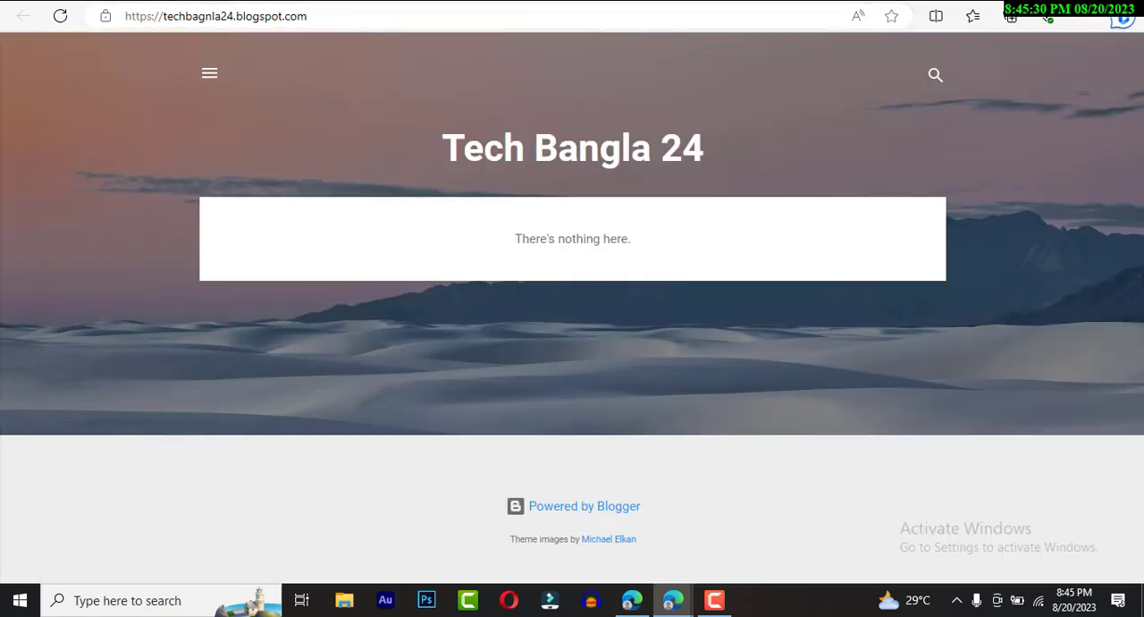
{"action": "left_click", "coordinate": [170, 2]}
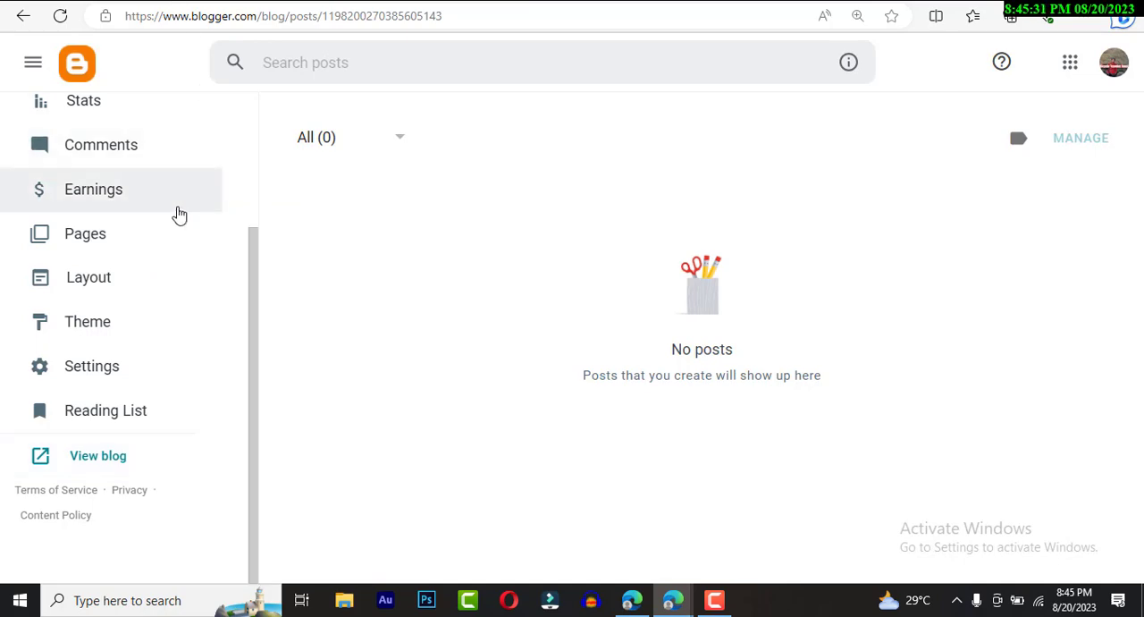
- Open the blog's theme settings and browse the built-in theme gallery from Contempo to Essential
{"action": "left_click", "coordinate": [143, 330]}
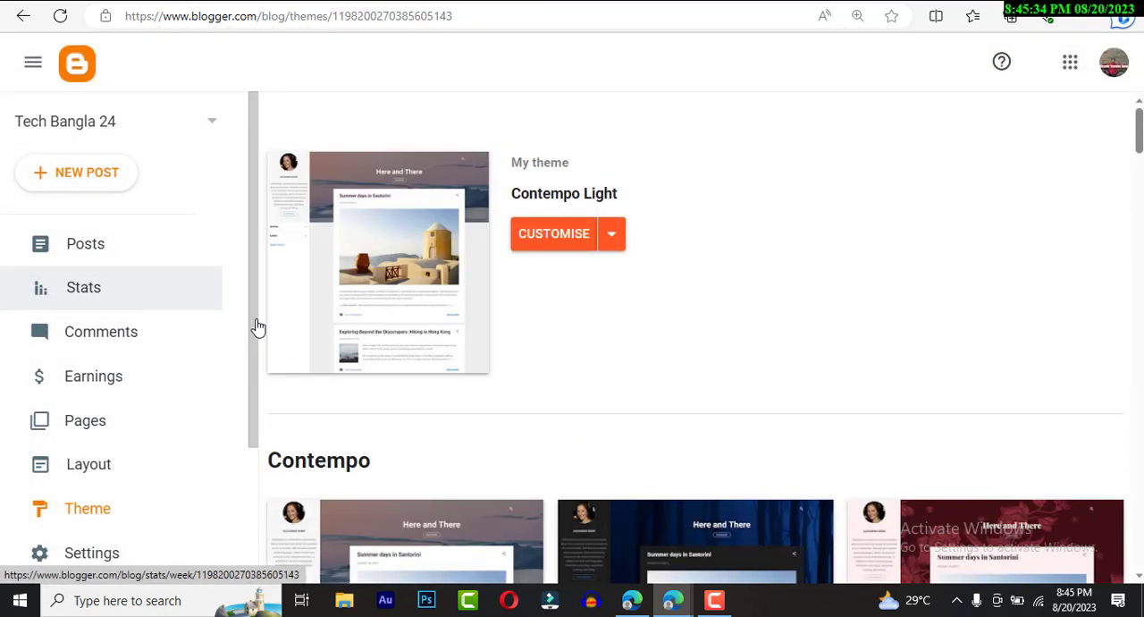
{"action": "scroll", "coordinate": [685, 345], "scroll_direction": "down", "scroll_amount": 3}
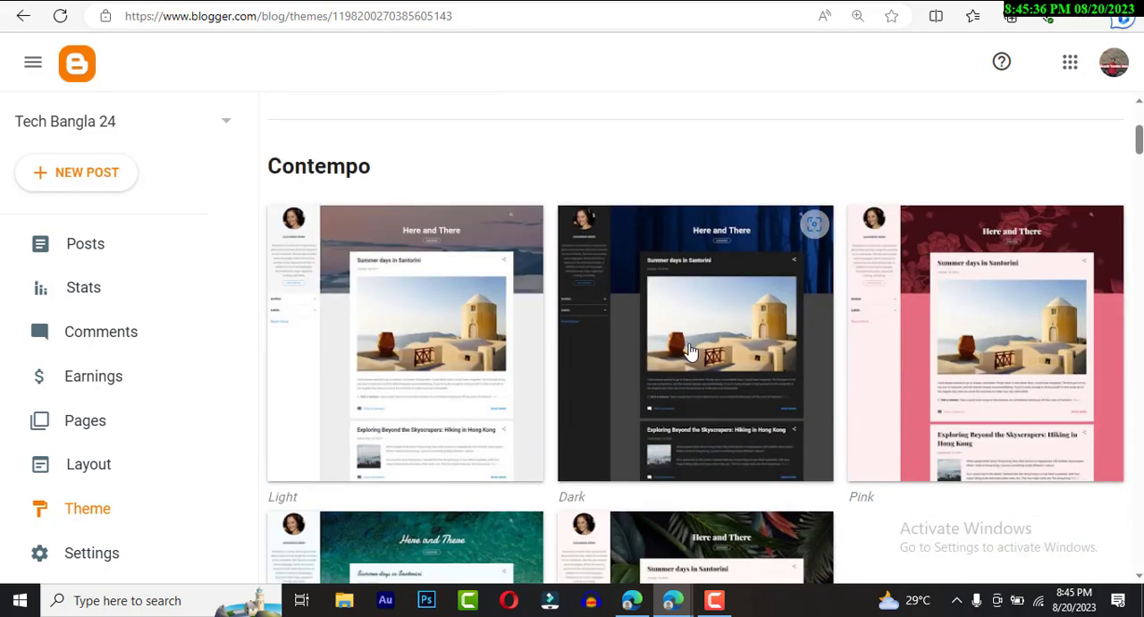
{"action": "scroll", "coordinate": [689, 351], "scroll_direction": "down", "scroll_amount": 3}
{"action": "scroll", "coordinate": [688, 350], "scroll_direction": "down", "scroll_amount": 4}
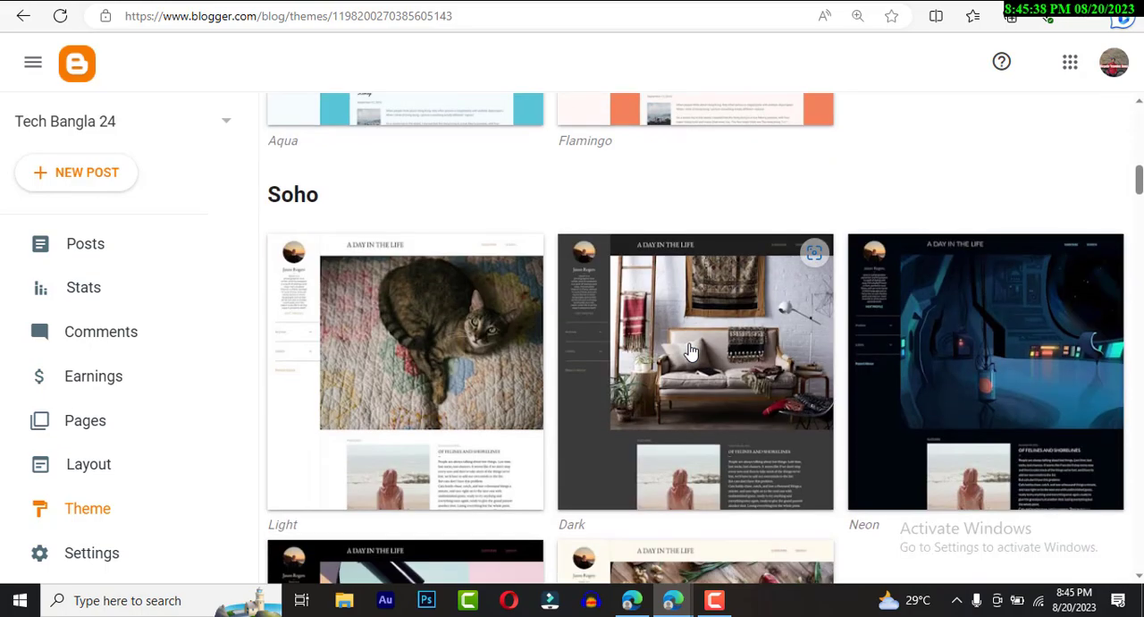
{"action": "scroll", "coordinate": [689, 350], "scroll_direction": "down", "scroll_amount": 8}
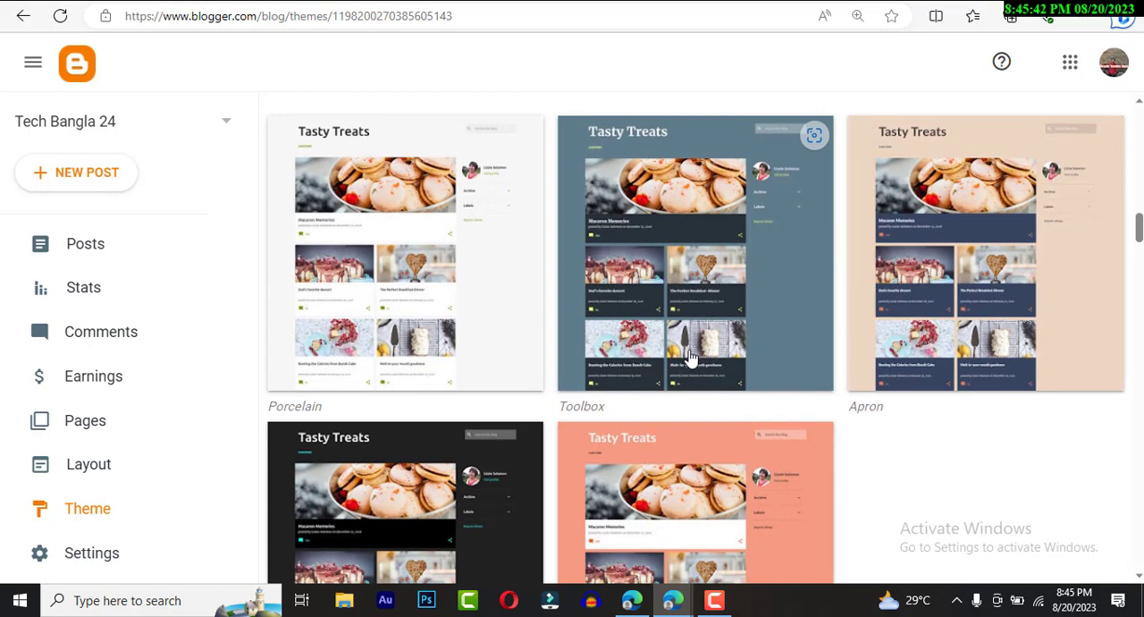
{"action": "scroll", "coordinate": [689, 355], "scroll_direction": "down", "scroll_amount": 7}
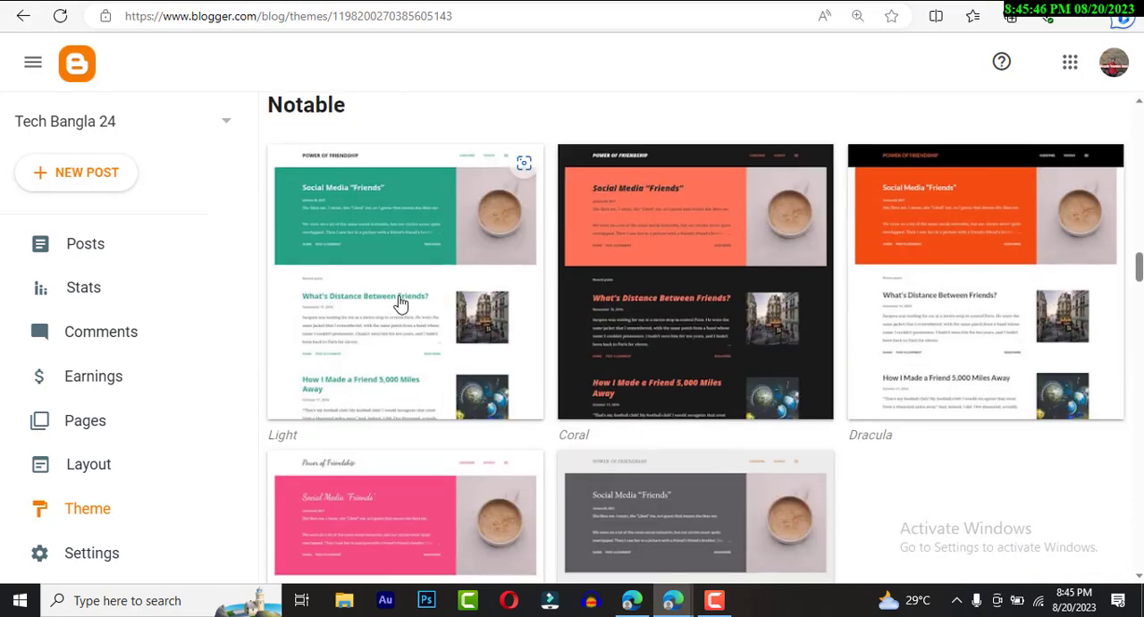
{"action": "scroll", "coordinate": [398, 302], "scroll_direction": "down", "scroll_amount": 6}
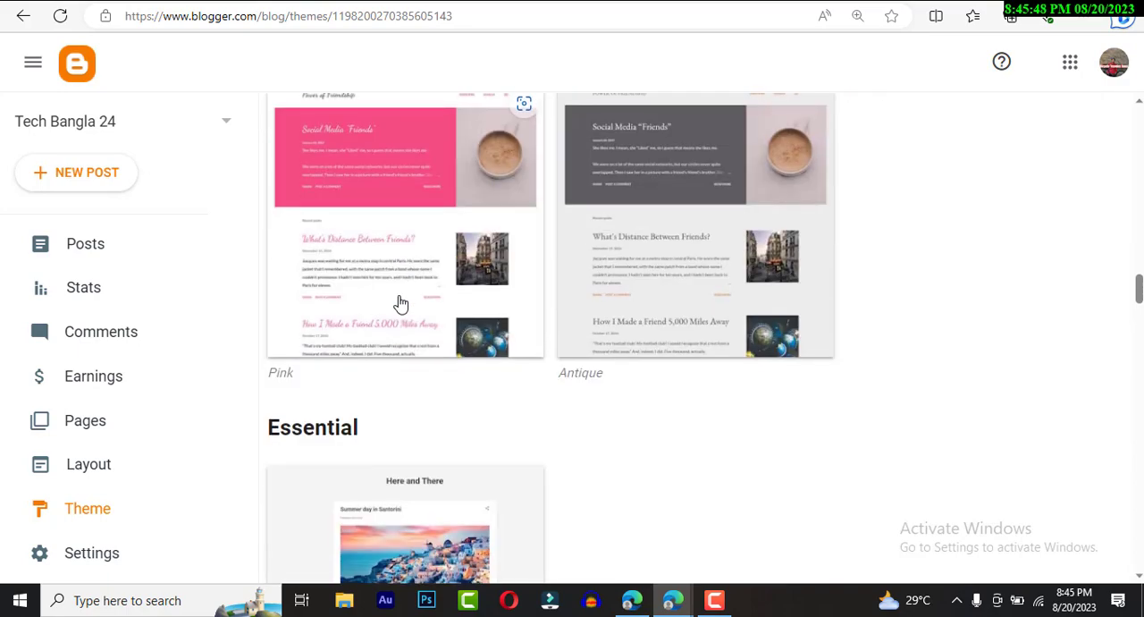
{"action": "scroll", "coordinate": [399, 301], "scroll_direction": "up", "scroll_amount": 3}
{"action": "scroll", "coordinate": [399, 302], "scroll_direction": "up", "scroll_amount": 3}
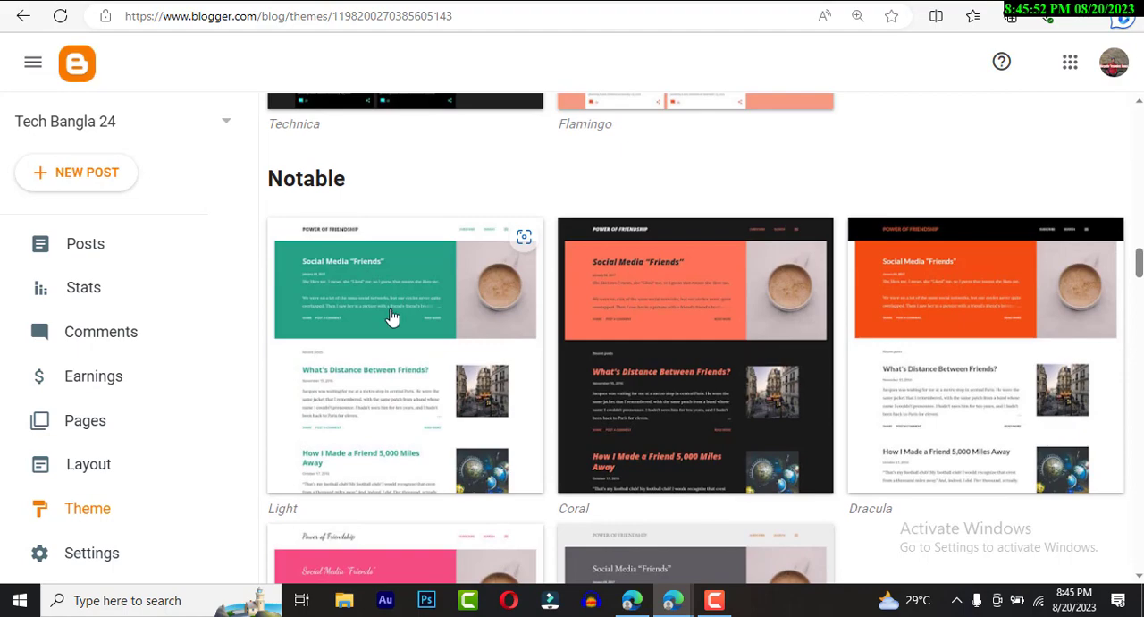
- Preview the Notable Light theme on the blog at desktop, tablet and phone screen sizes
{"action": "left_click", "coordinate": [391, 322]}
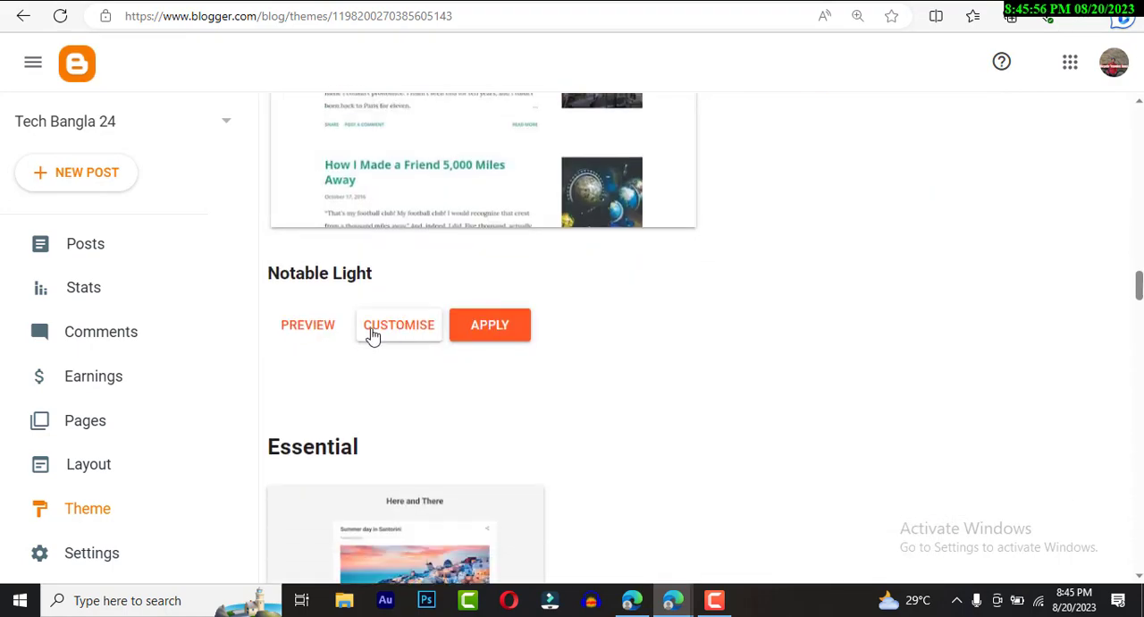
{"action": "scroll", "coordinate": [358, 357], "scroll_direction": "up", "scroll_amount": 2}
{"action": "left_click", "coordinate": [308, 473]}
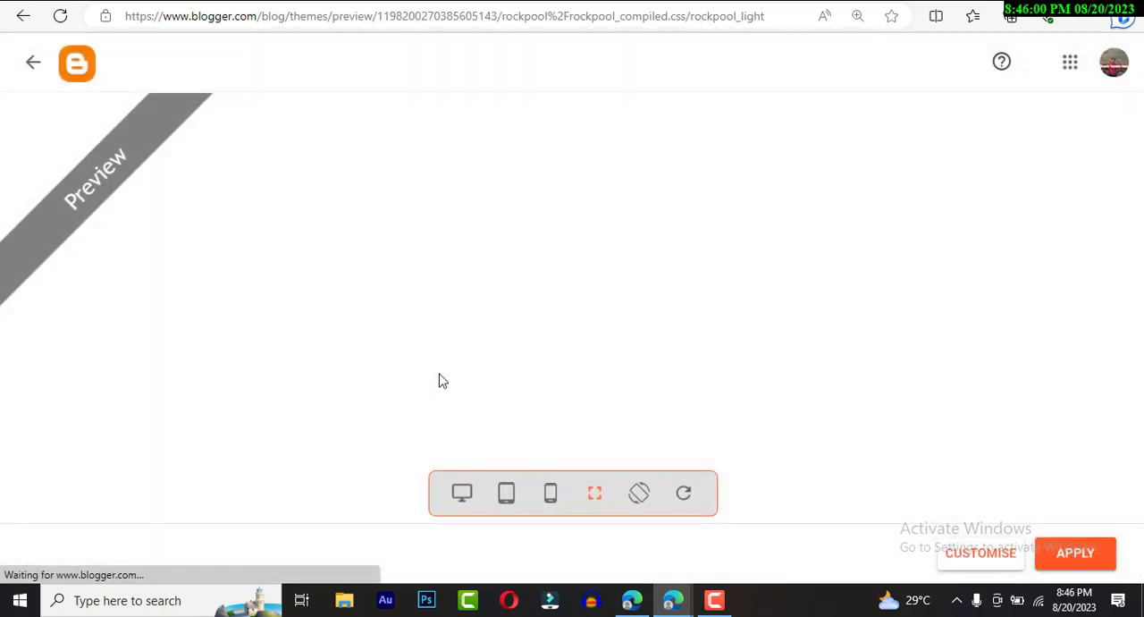
{"action": "left_click", "coordinate": [461, 497]}
{"action": "left_click", "coordinate": [508, 495]}
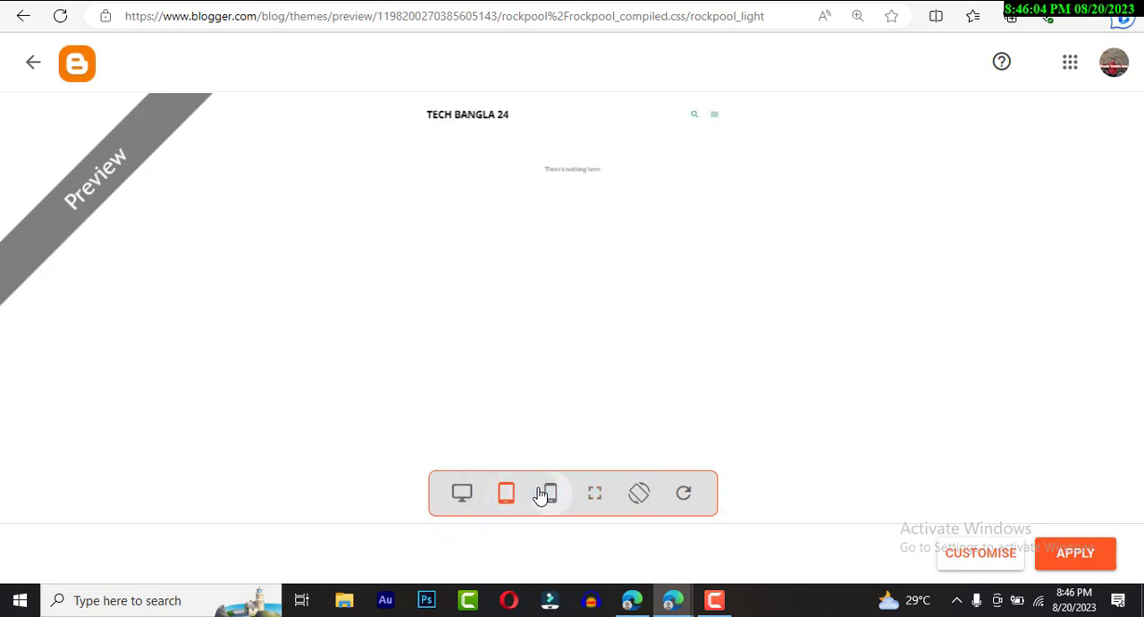
{"action": "left_click", "coordinate": [544, 494]}
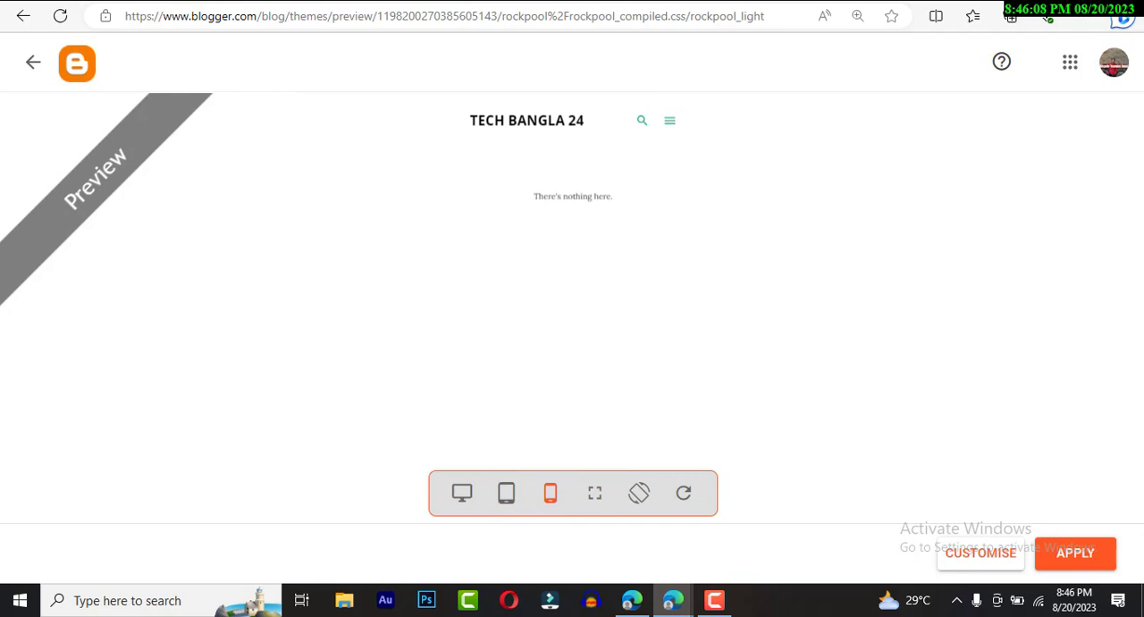
- Open soratemplates.com in a new tab and look through the Blogger templates on pages 1 and 2
{"action": "left_click", "coordinate": [339, 18]}
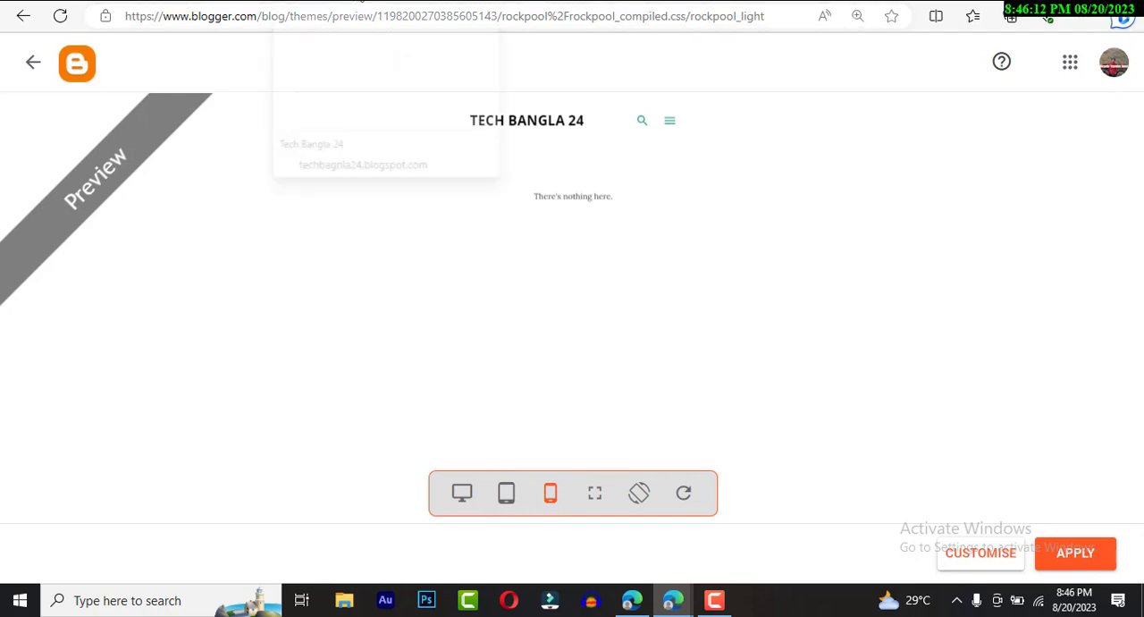
{"action": "left_click", "coordinate": [883, 1]}
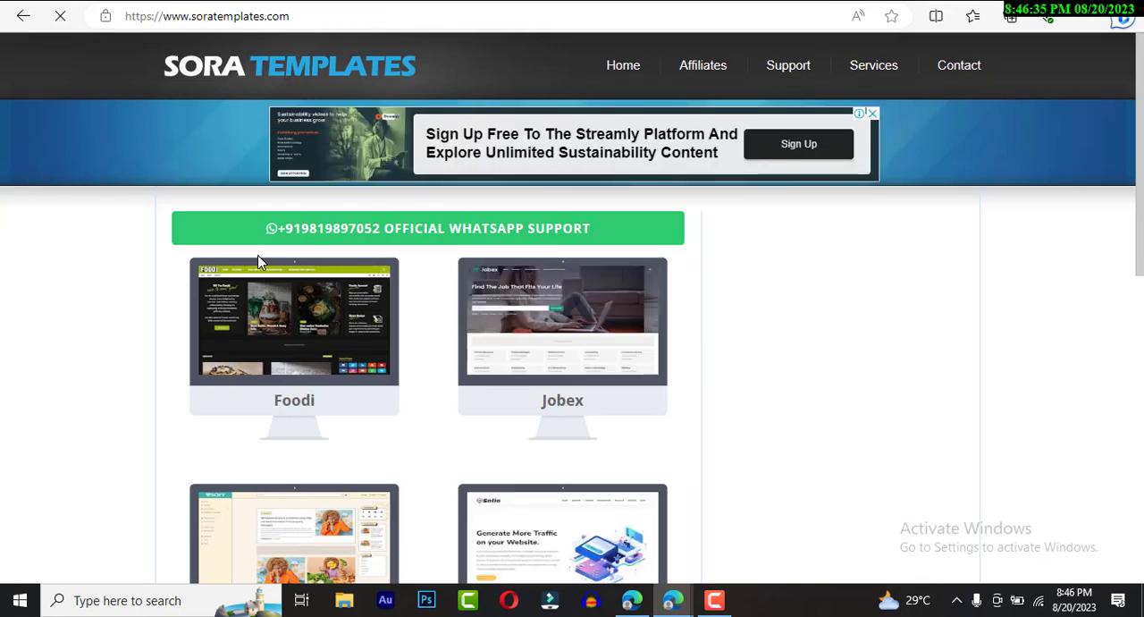
{"action": "scroll", "coordinate": [563, 269], "scroll_direction": "down", "scroll_amount": 5}
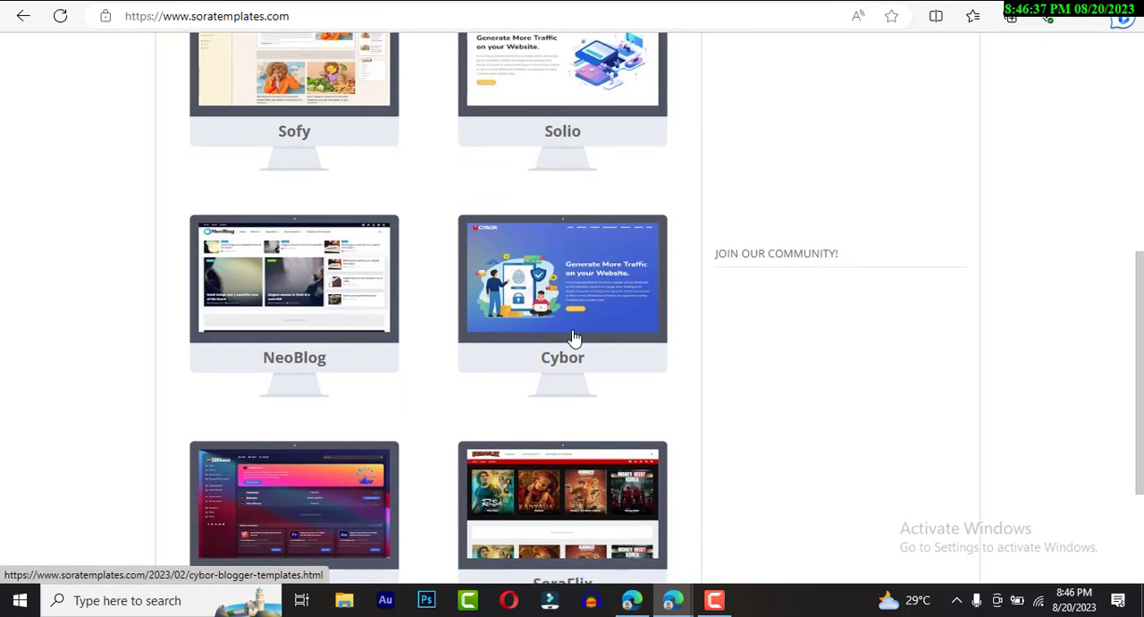
{"action": "scroll", "coordinate": [572, 338], "scroll_direction": "down", "scroll_amount": 2}
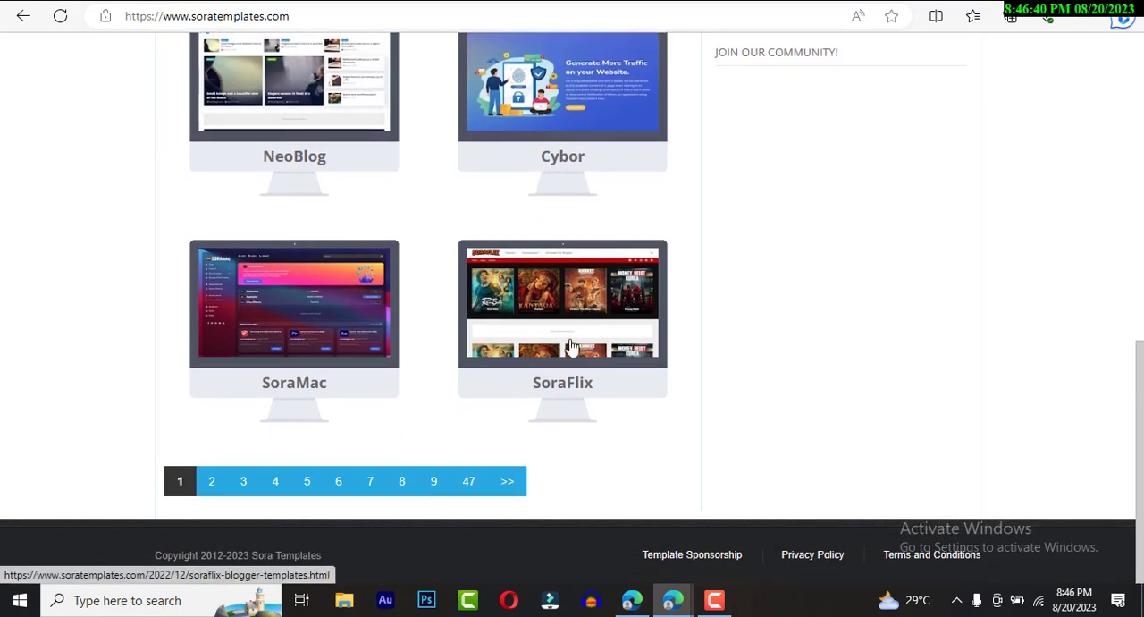
{"action": "left_click", "coordinate": [220, 495]}
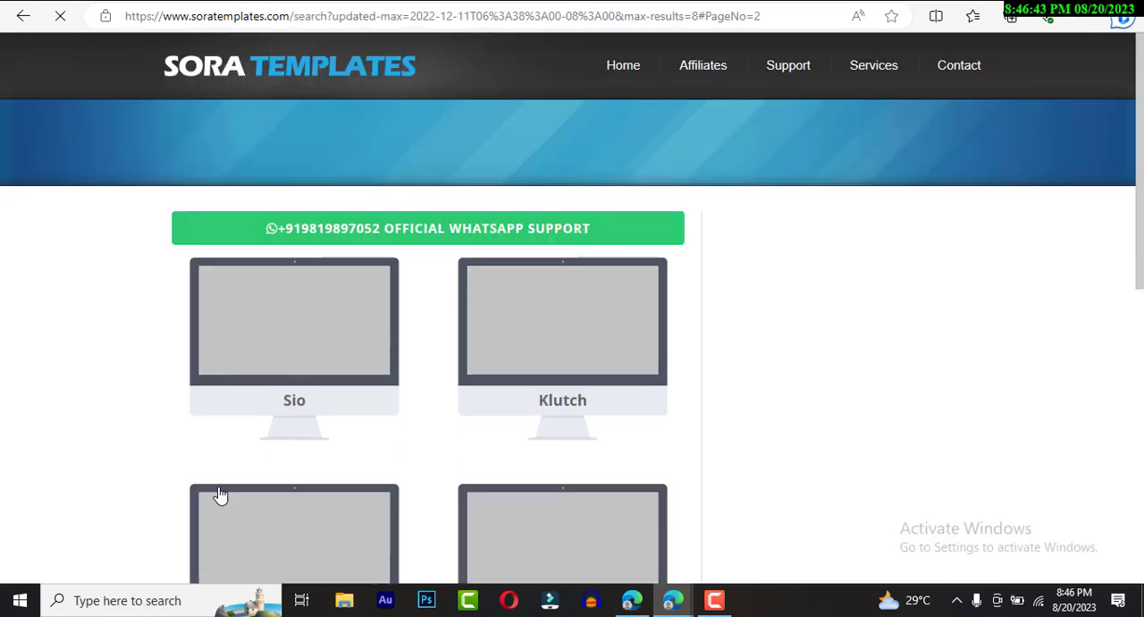
{"action": "scroll", "coordinate": [314, 444], "scroll_direction": "down", "scroll_amount": 4}
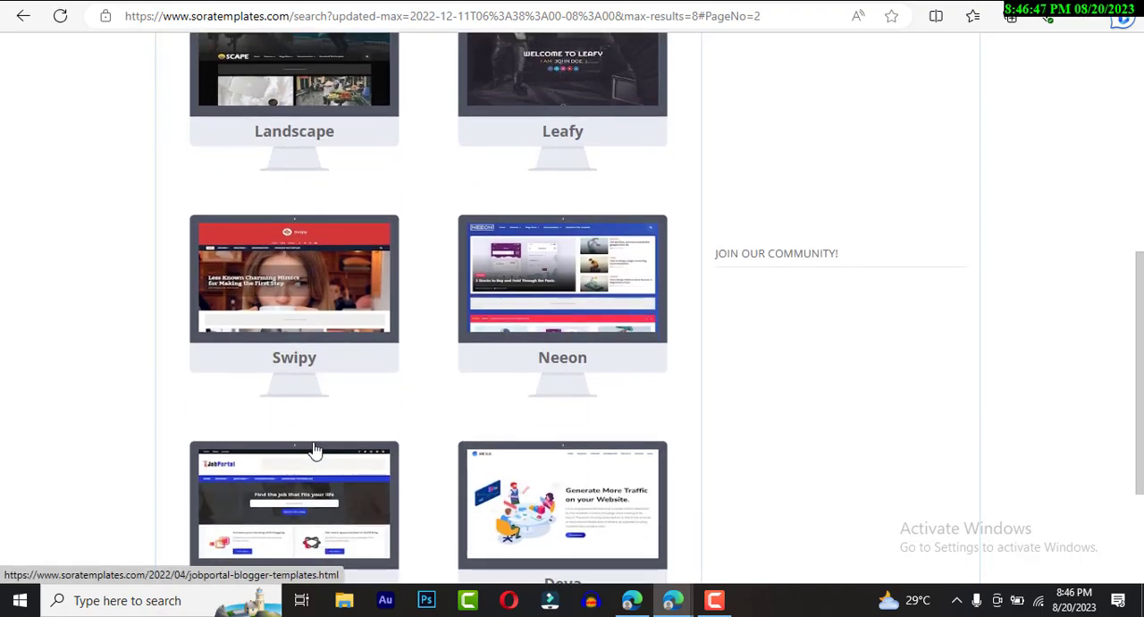
{"action": "scroll", "coordinate": [315, 448], "scroll_direction": "down", "scroll_amount": 2}
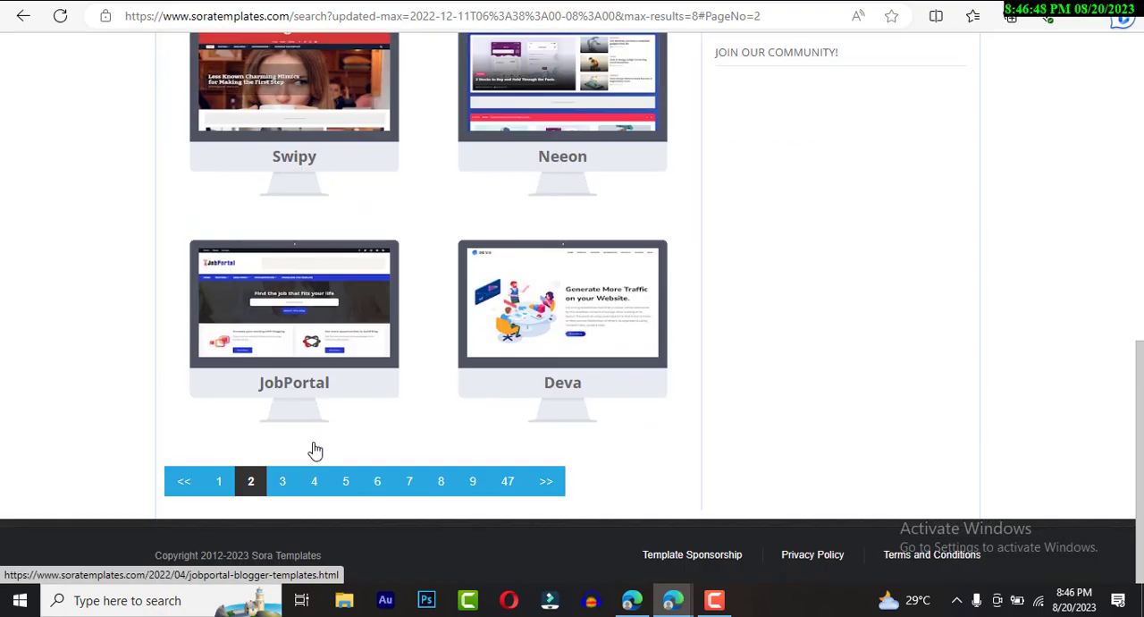
- Look through the Blogger templates on page 3 of the Sora Templates listing
{"action": "left_click", "coordinate": [282, 483]}
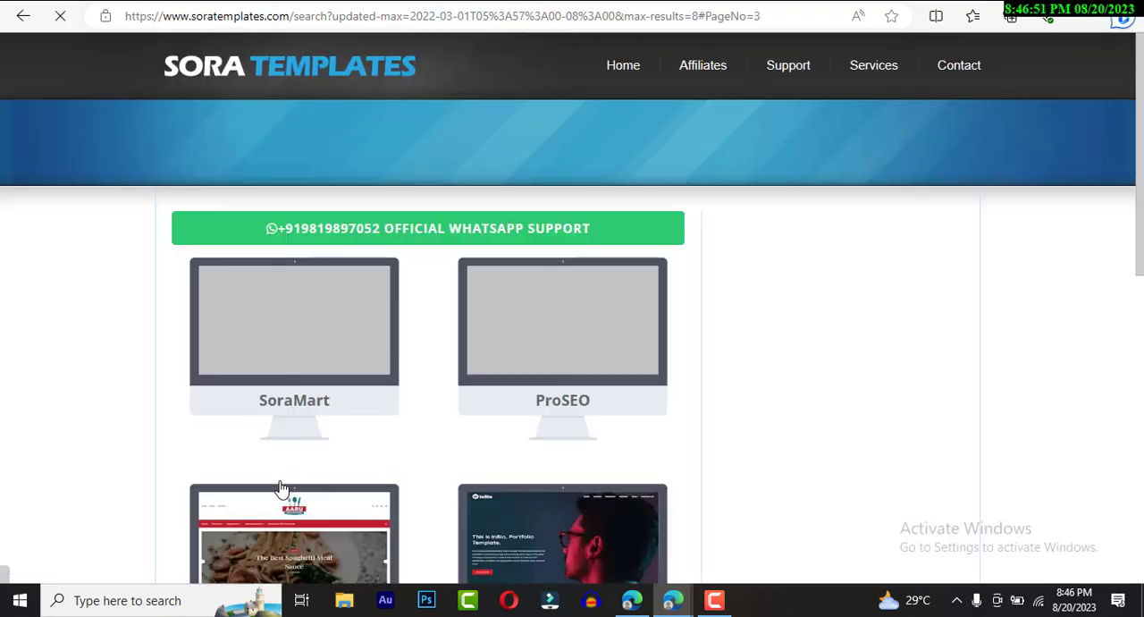
{"action": "scroll", "coordinate": [281, 487], "scroll_direction": "down", "scroll_amount": 2}
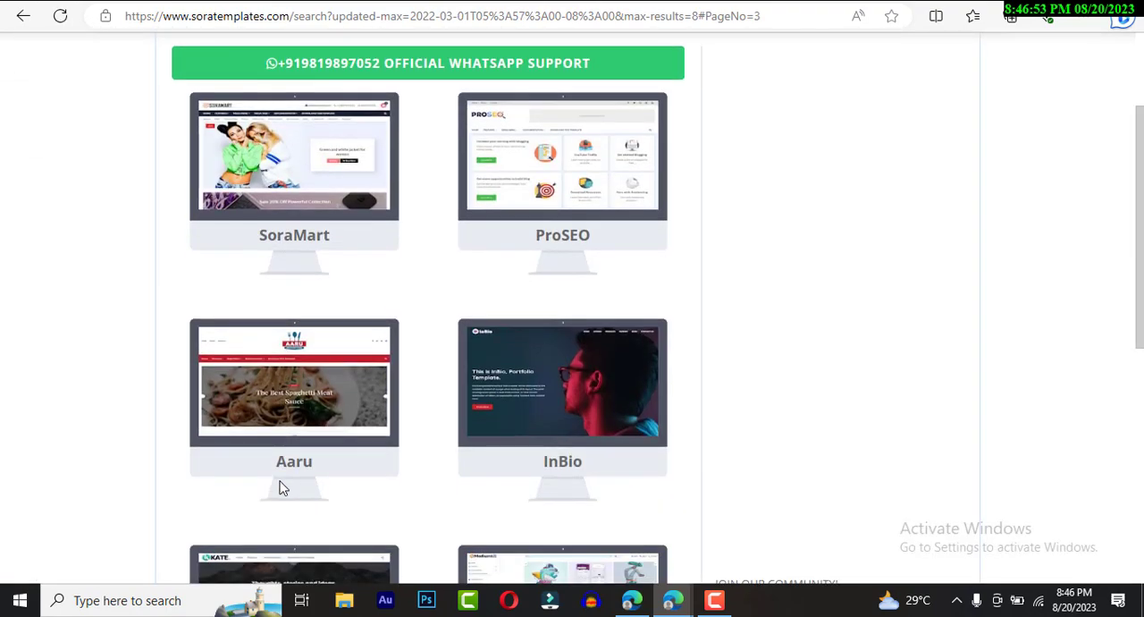
{"action": "scroll", "coordinate": [281, 487], "scroll_direction": "down", "scroll_amount": 1}
{"action": "scroll", "coordinate": [279, 488], "scroll_direction": "down", "scroll_amount": 3}
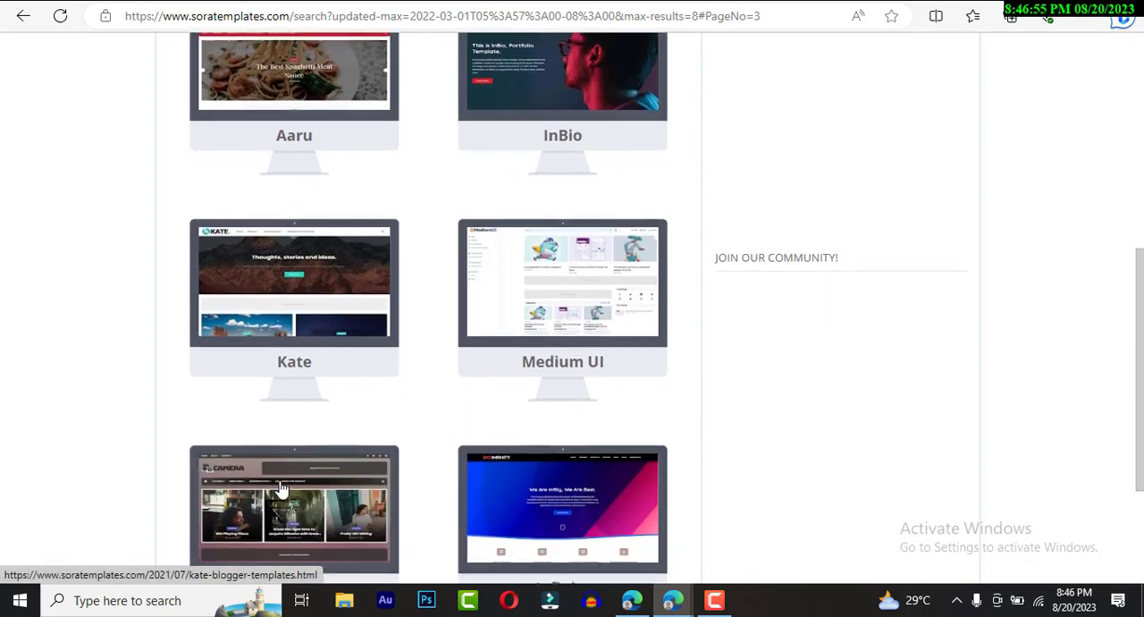
{"action": "scroll", "coordinate": [280, 487], "scroll_direction": "down", "scroll_amount": 2}
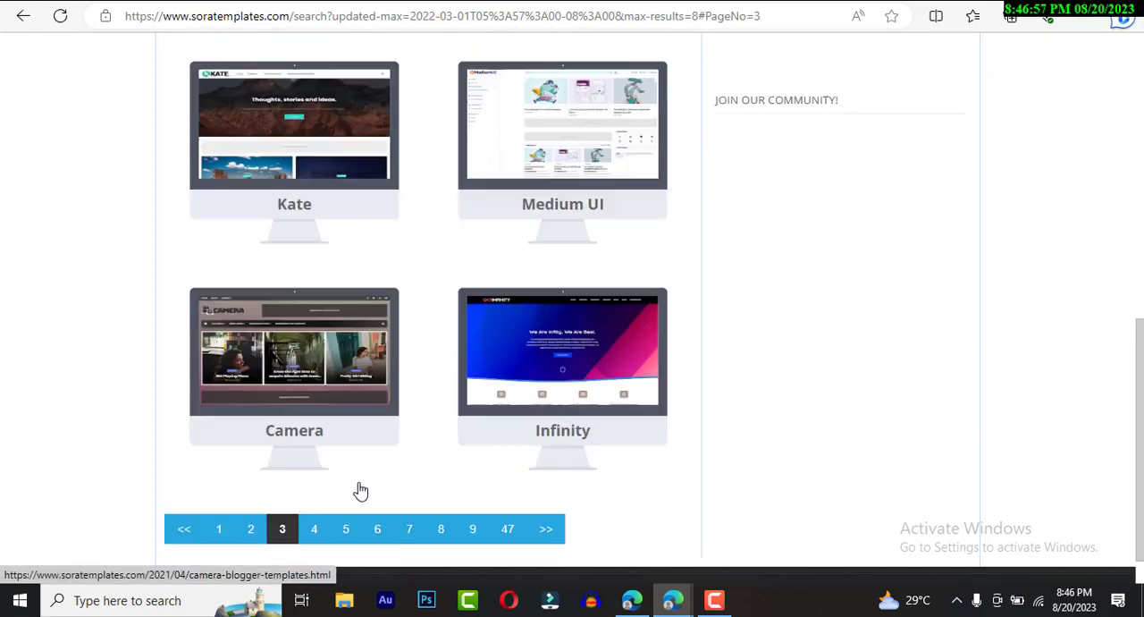
- Go to page 4 of the template listing and open the Nitro template's page
{"action": "left_click", "coordinate": [319, 489]}
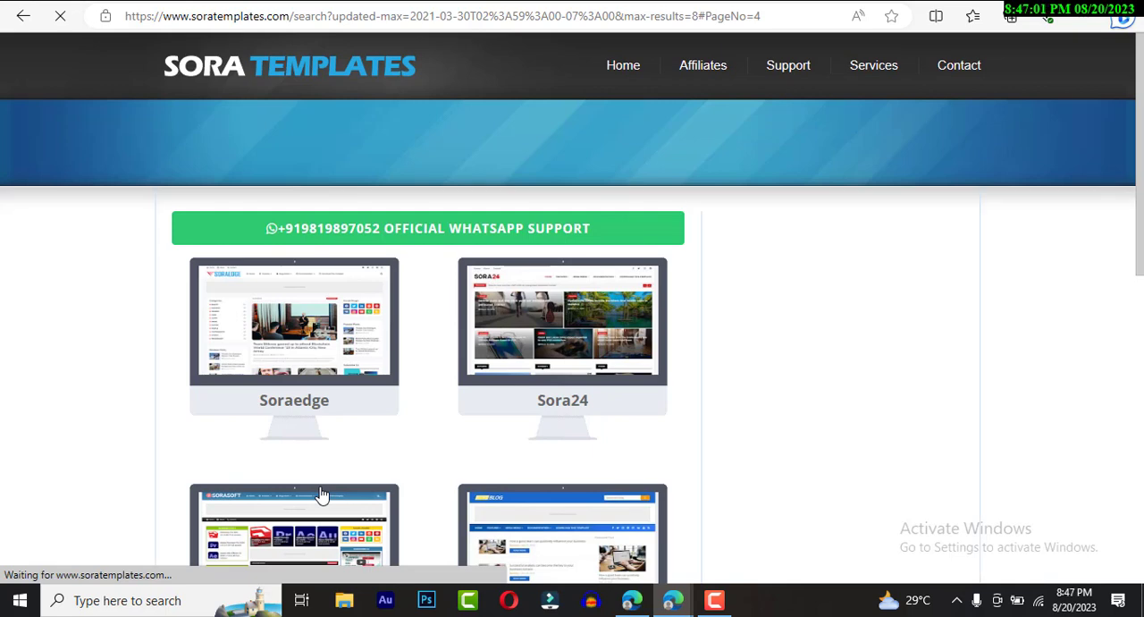
{"action": "scroll", "coordinate": [322, 494], "scroll_direction": "down", "scroll_amount": 1}
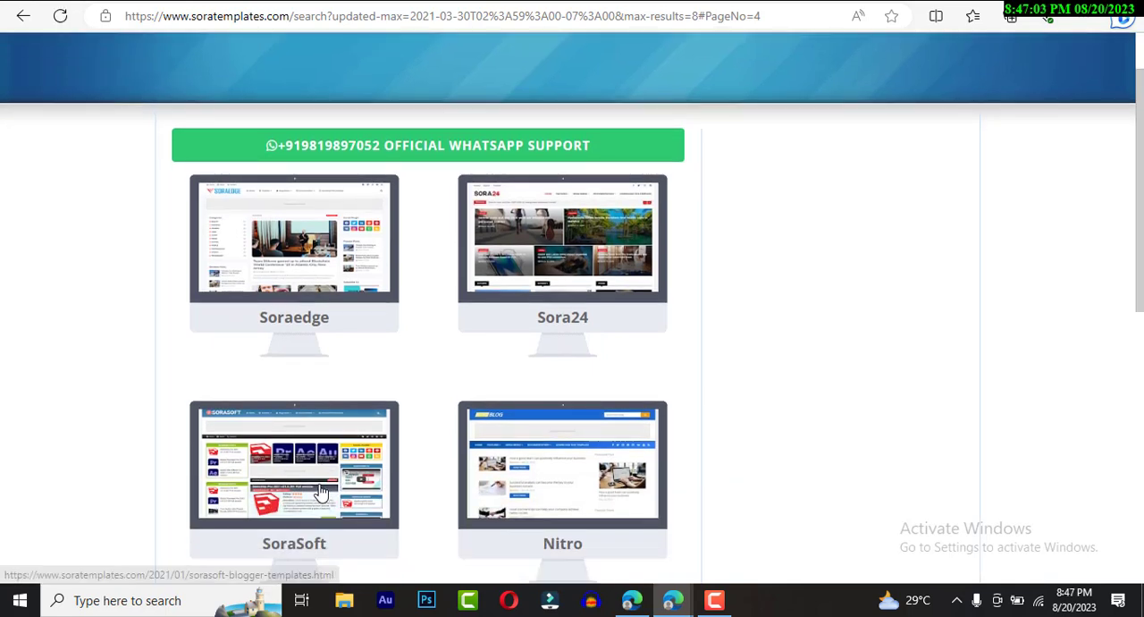
{"action": "scroll", "coordinate": [572, 459], "scroll_direction": "down", "scroll_amount": 2}
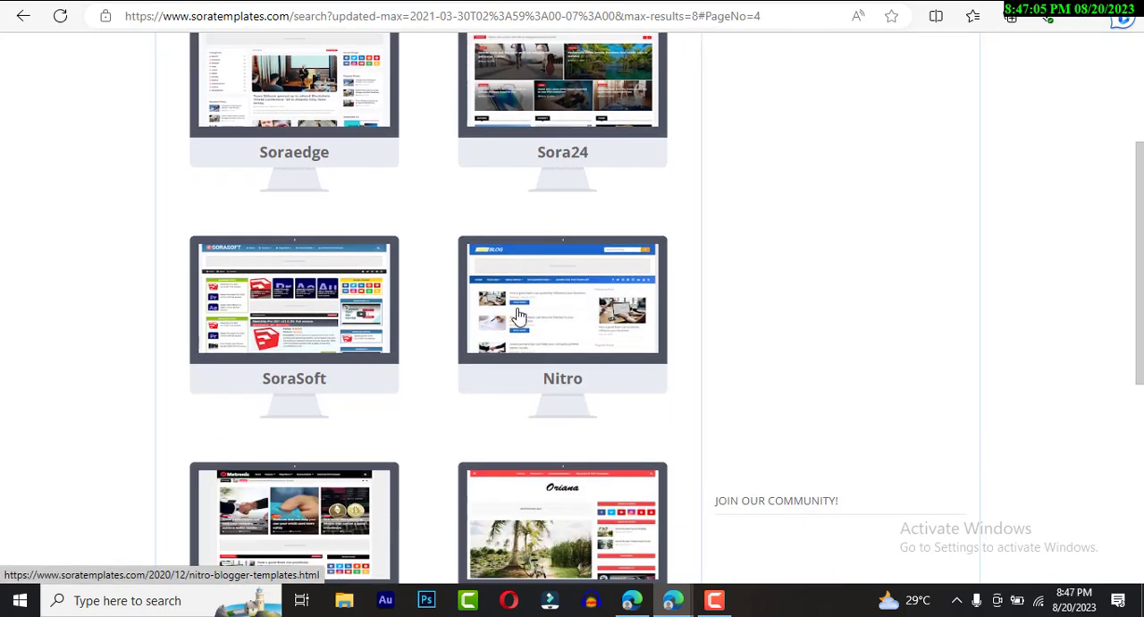
{"action": "left_click", "coordinate": [518, 316]}
{"action": "left_click", "coordinate": [703, 181]}
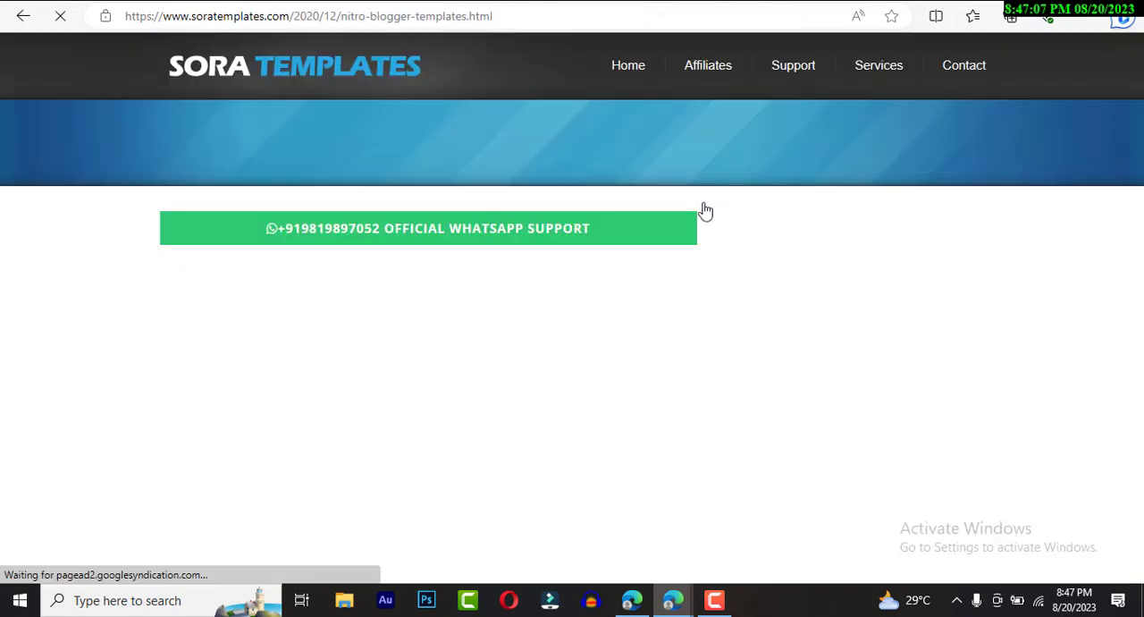
- Download the free version of the Nitro template and open the archive Nitro-Free-Version-3.0.zip
{"action": "scroll", "coordinate": [567, 258], "scroll_direction": "down", "scroll_amount": 6}
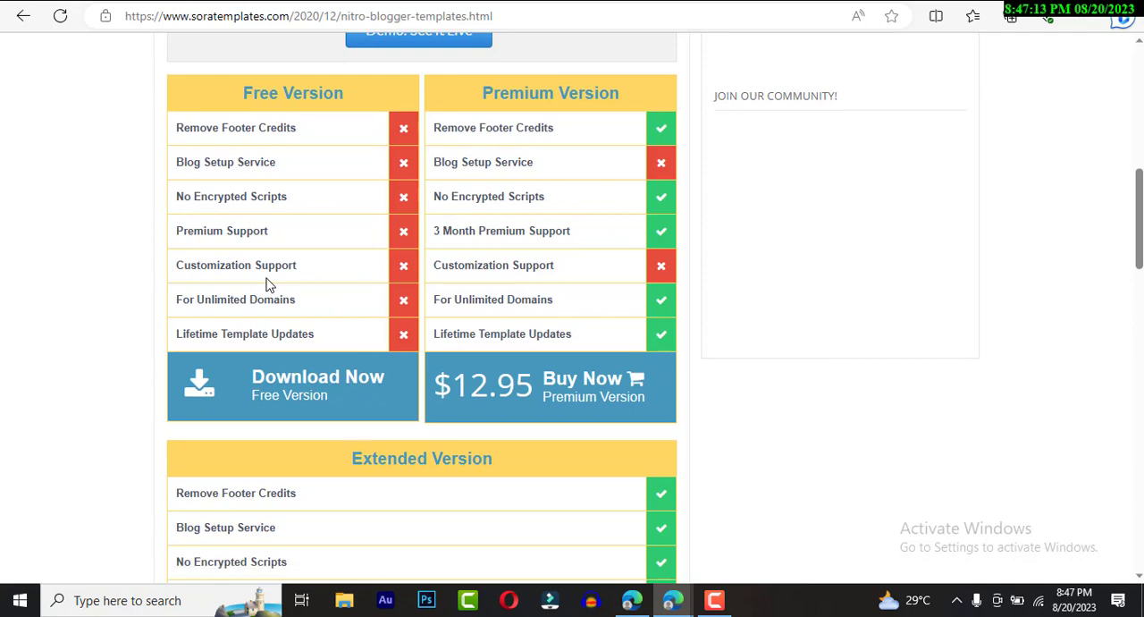
{"action": "left_click", "coordinate": [286, 377]}
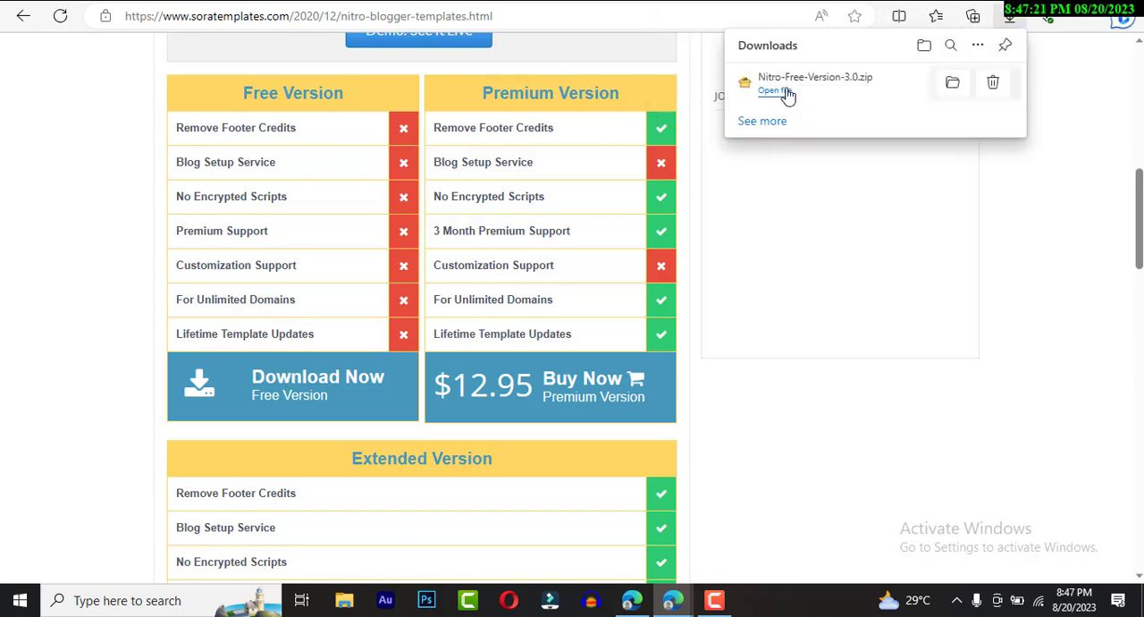
{"action": "left_click", "coordinate": [785, 92]}
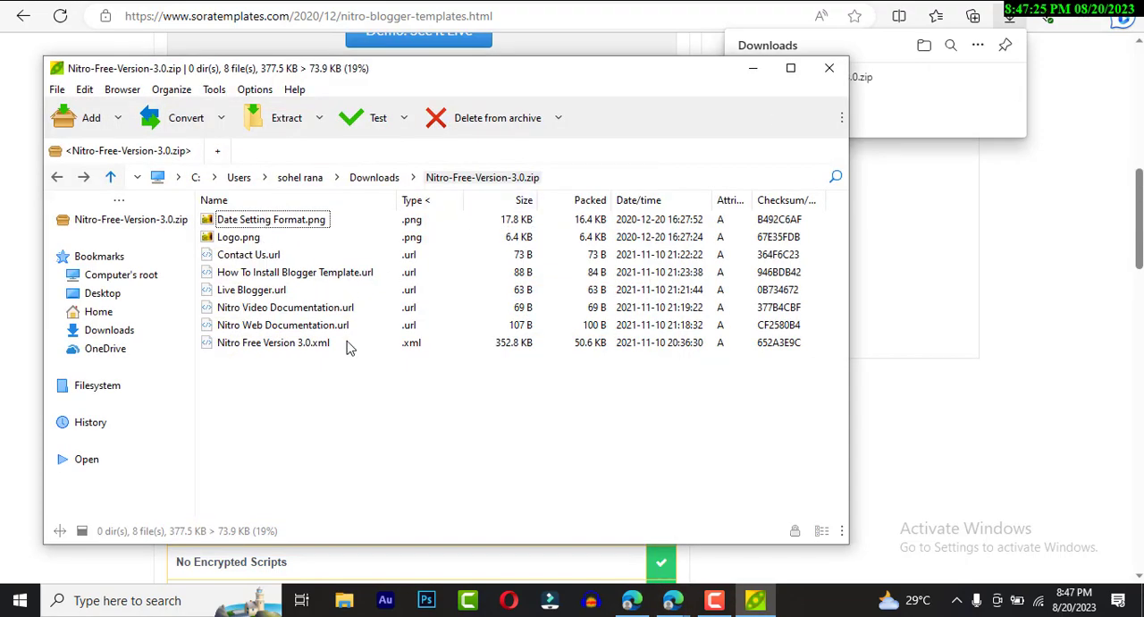
- Extract the displayed files of the Nitro archive into the folder D:\vlog and minimize the archive window
{"action": "right_click", "coordinate": [280, 346]}
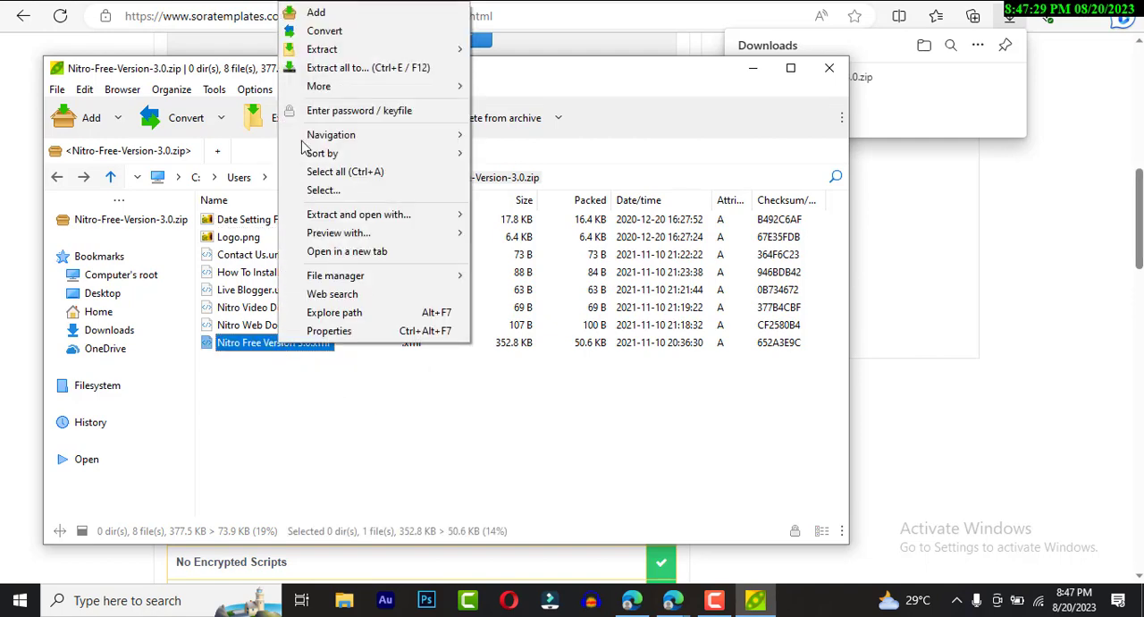
{"action": "mouse_move", "coordinate": [323, 59]}
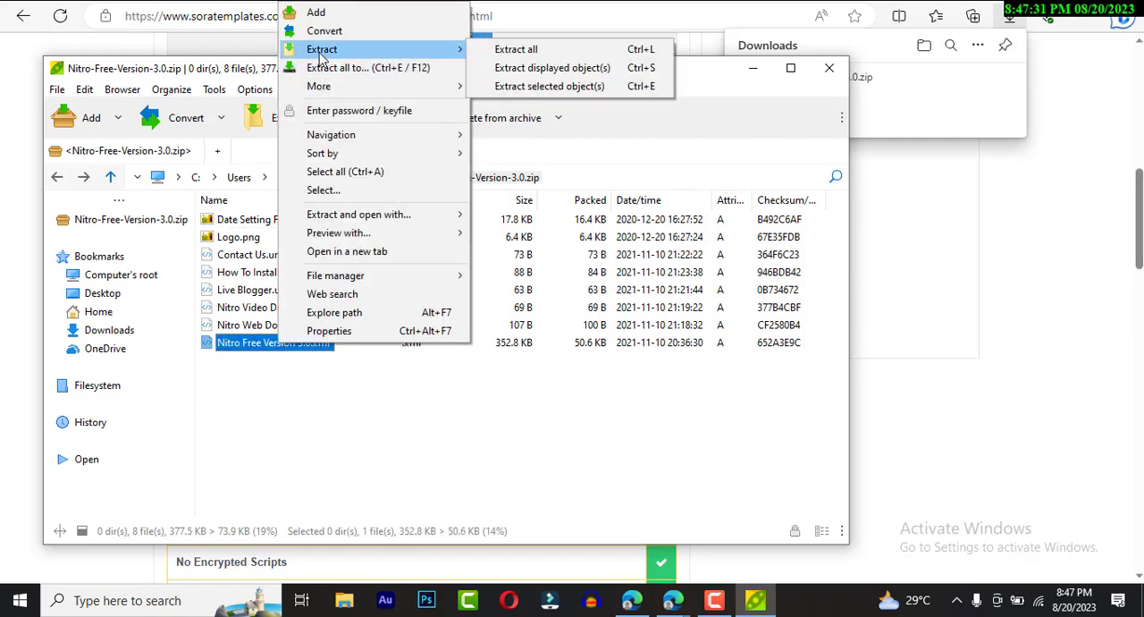
{"action": "left_click", "coordinate": [550, 68]}
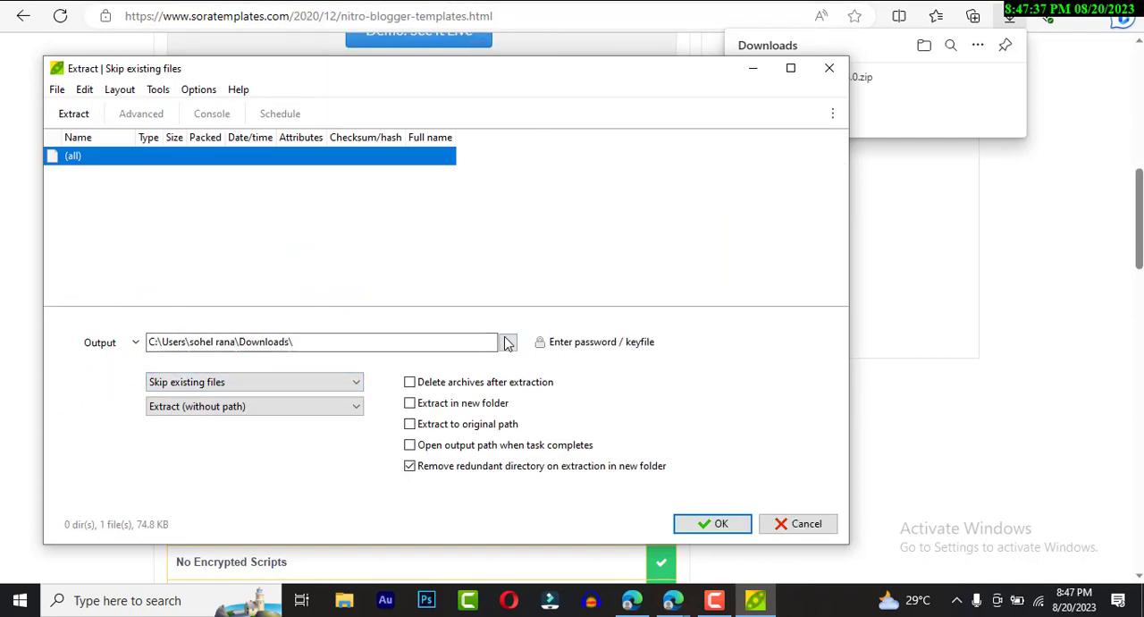
{"action": "left_click", "coordinate": [507, 343]}
{"action": "scroll", "coordinate": [179, 384], "scroll_direction": "up", "scroll_amount": 2}
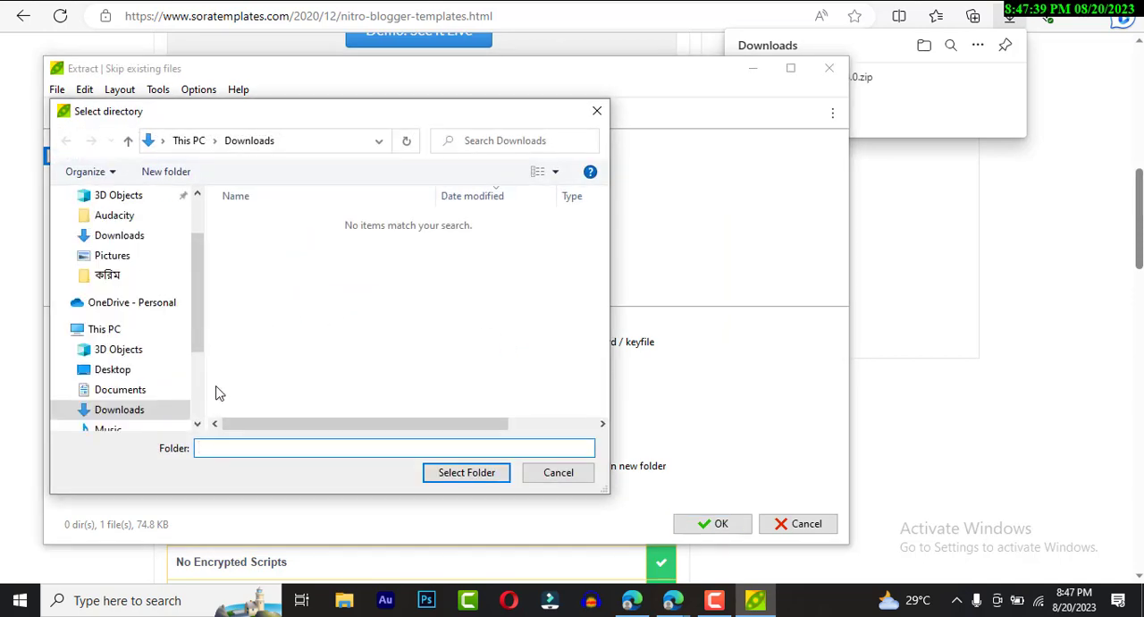
{"action": "scroll", "coordinate": [145, 380], "scroll_direction": "down", "scroll_amount": 1}
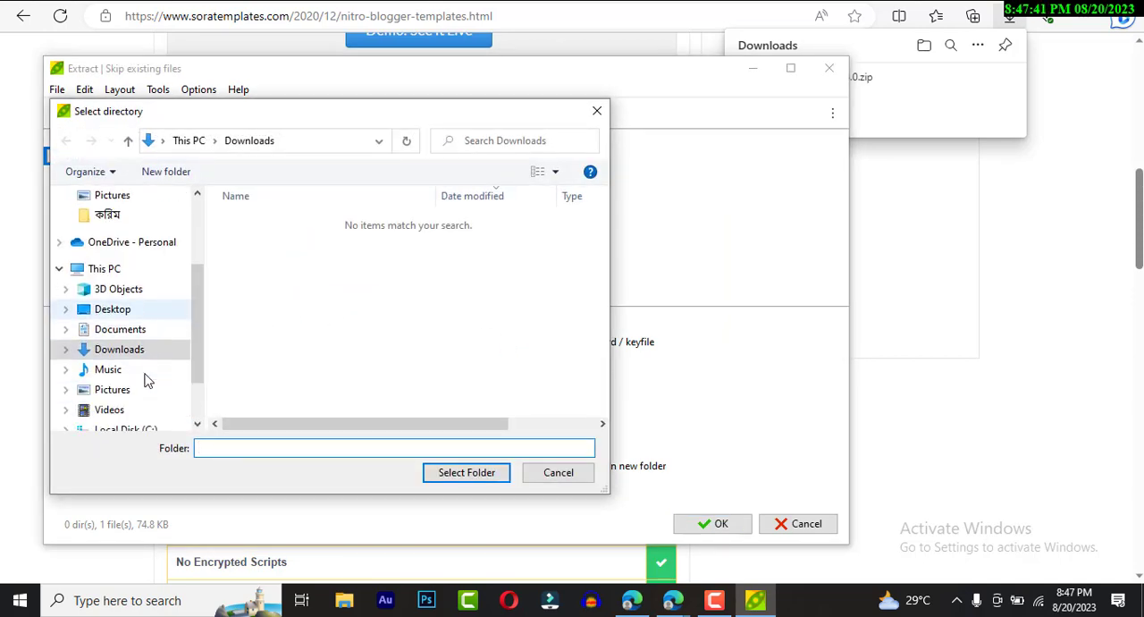
{"action": "scroll", "coordinate": [148, 380], "scroll_direction": "down", "scroll_amount": 1}
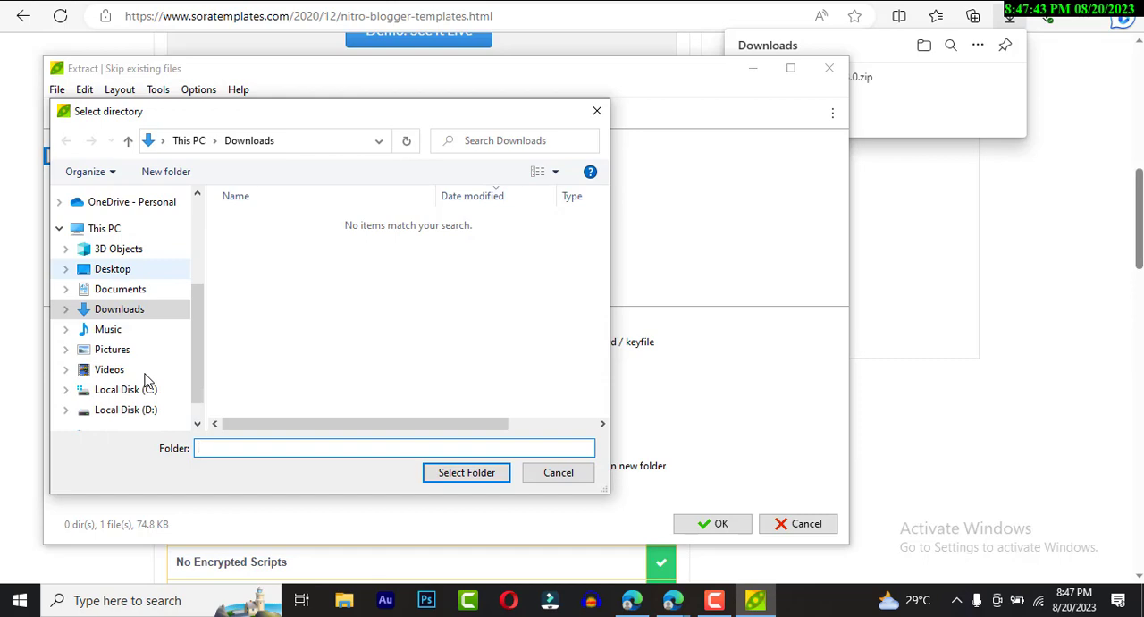
{"action": "scroll", "coordinate": [147, 380], "scroll_direction": "down", "scroll_amount": 1}
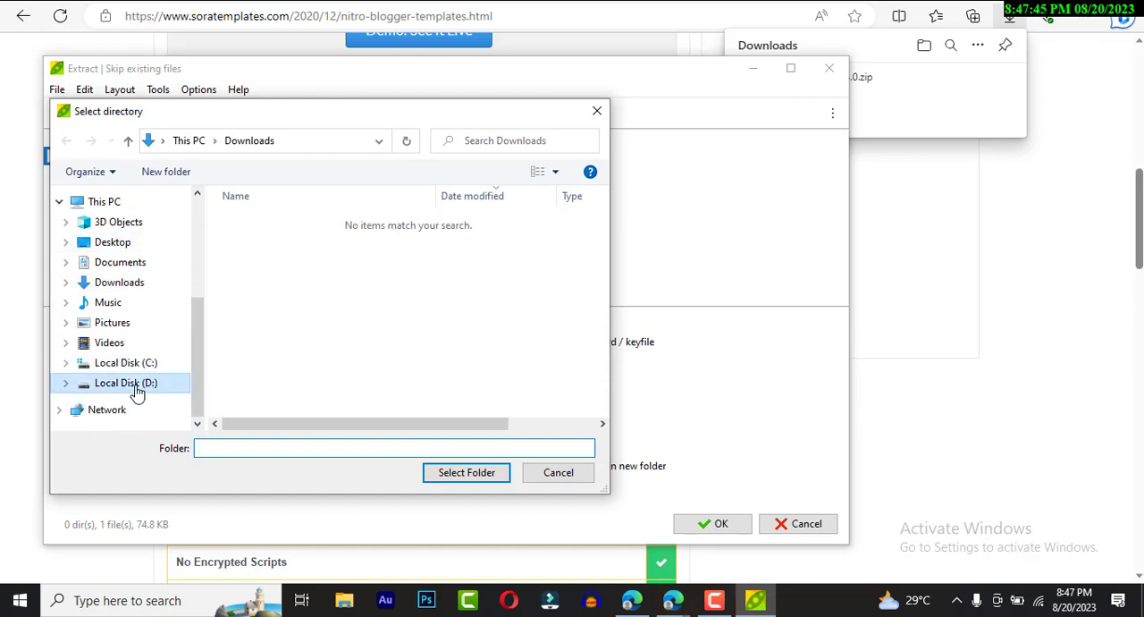
{"action": "left_click", "coordinate": [134, 385]}
{"action": "scroll", "coordinate": [507, 355], "scroll_direction": "down", "scroll_amount": 2}
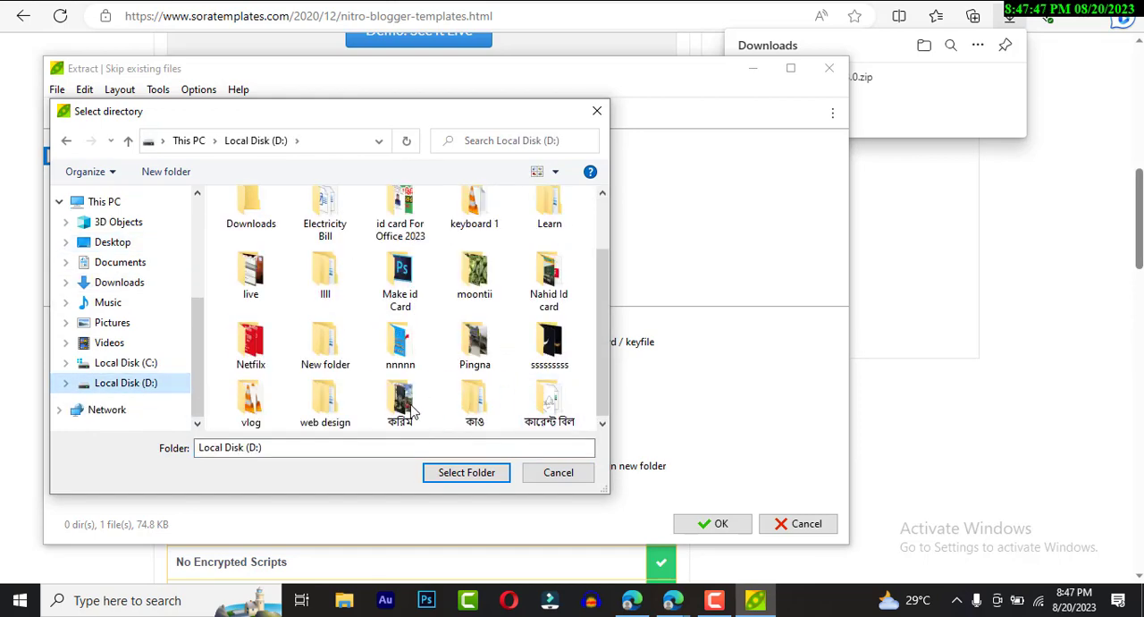
{"action": "double_click", "coordinate": [262, 404]}
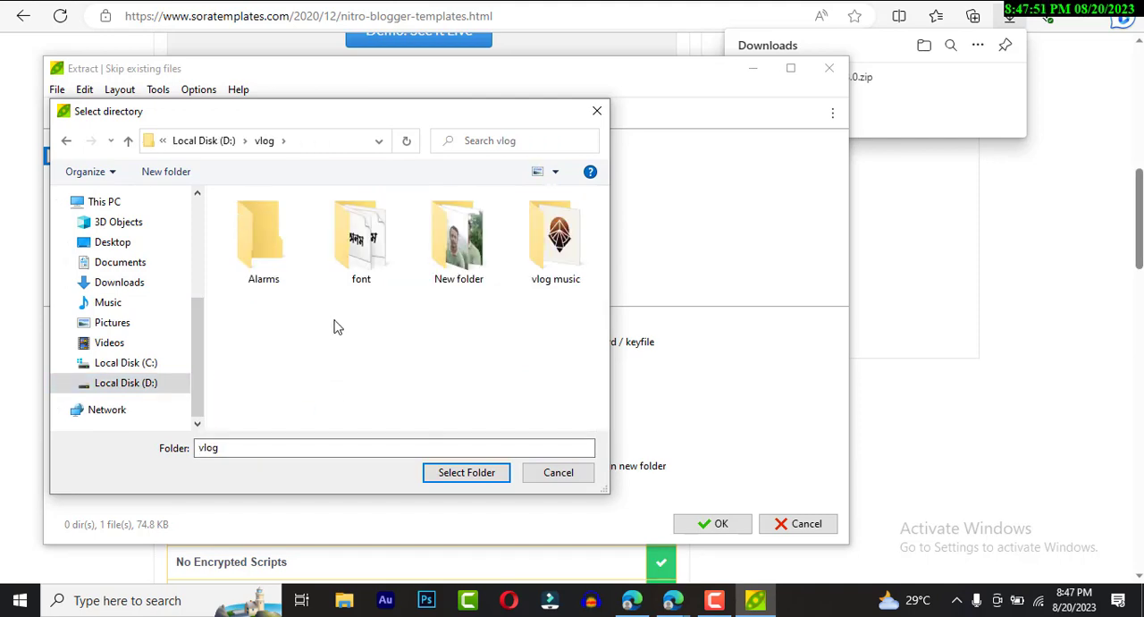
{"action": "left_click", "coordinate": [456, 474]}
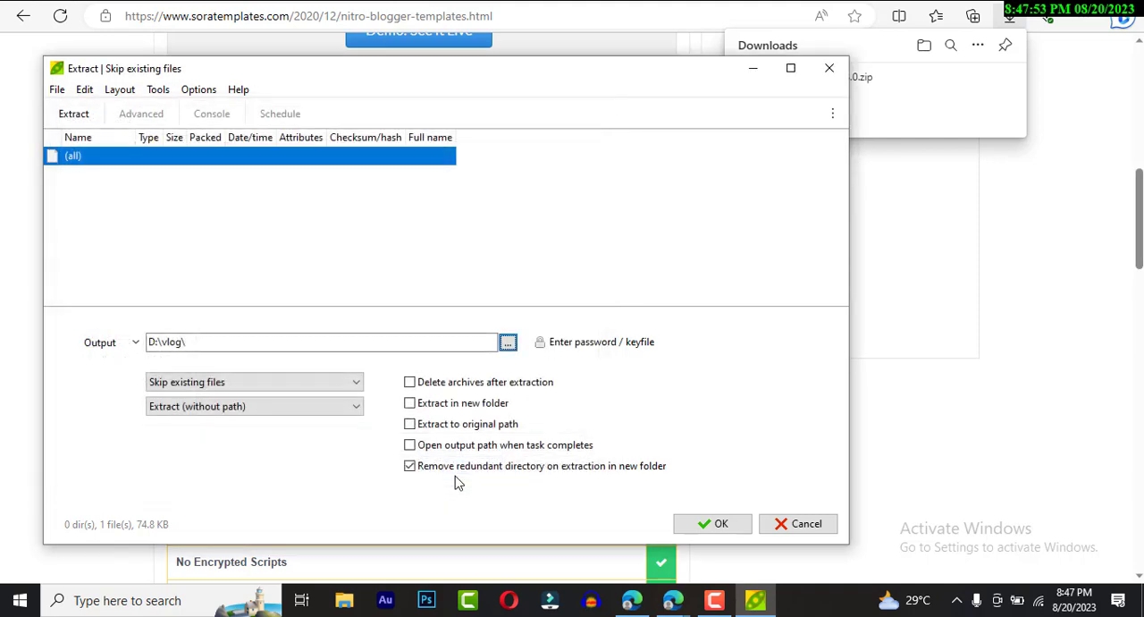
{"action": "left_click", "coordinate": [701, 528]}
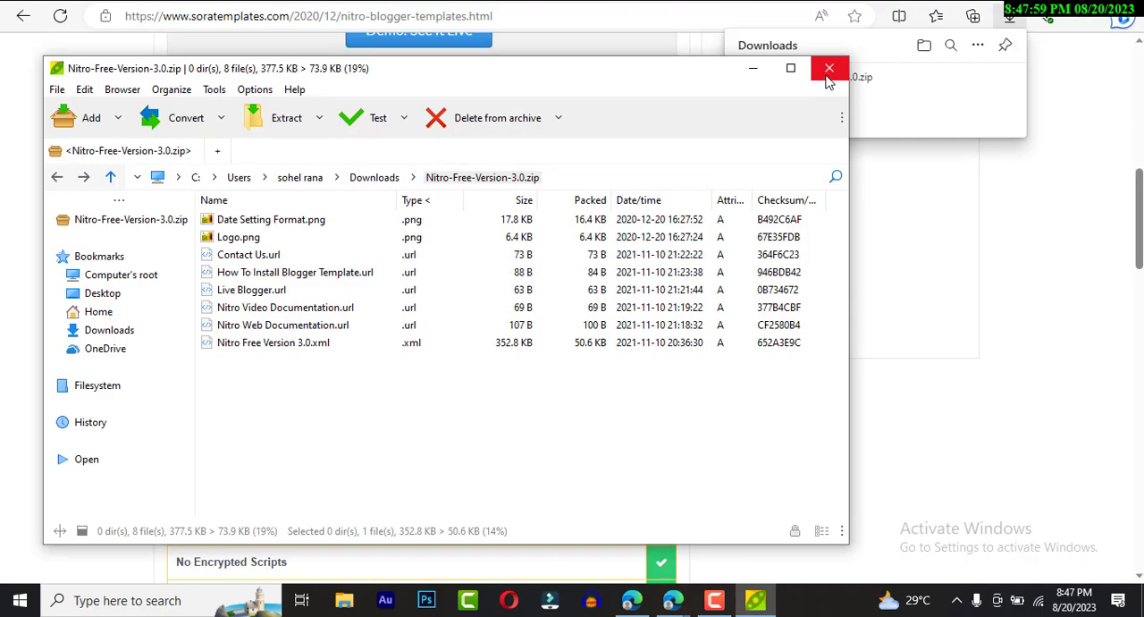
{"action": "left_click", "coordinate": [756, 71]}
- Switch back to the Blogger tab, leave the theme preview and return to the My theme section of the Theme page
{"action": "left_click", "coordinate": [357, 2]}
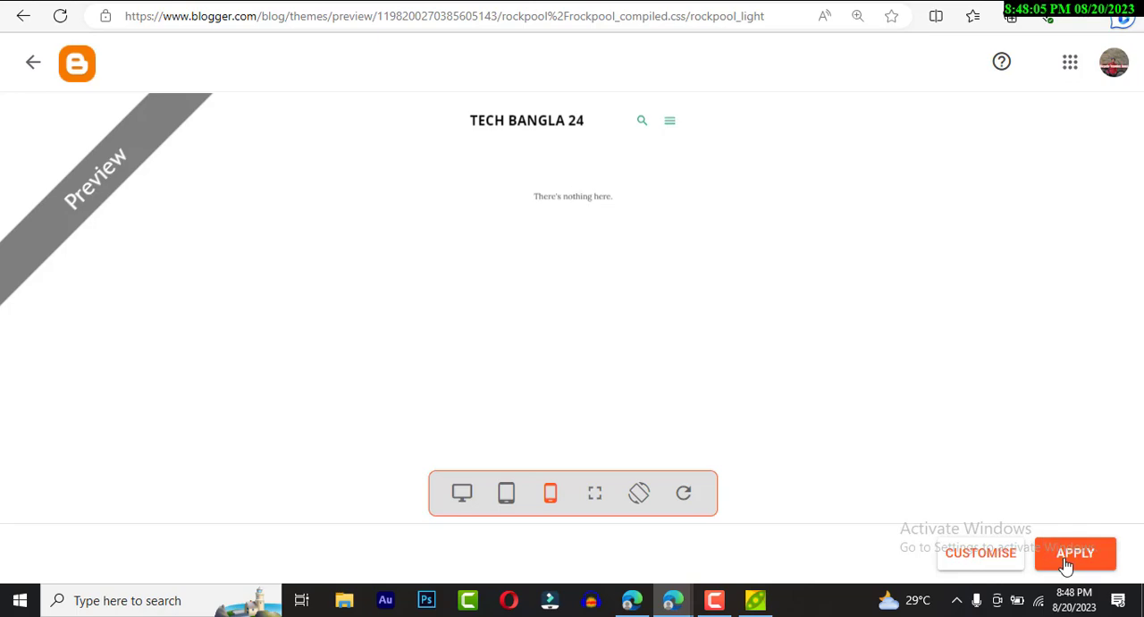
{"action": "left_click", "coordinate": [1004, 560]}
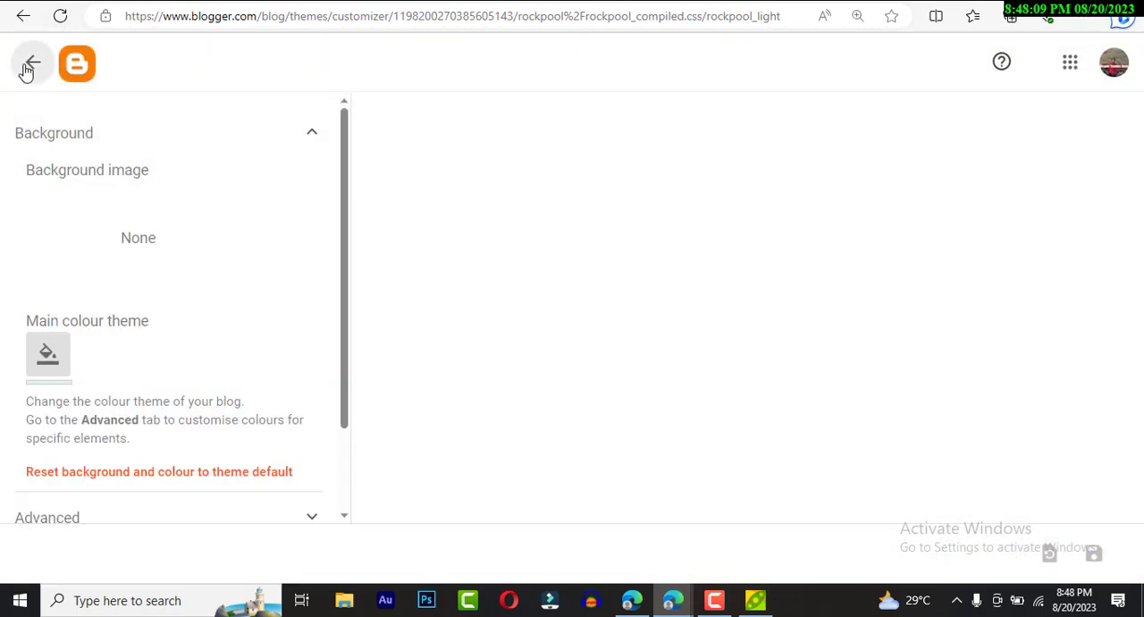
{"action": "left_click", "coordinate": [31, 68]}
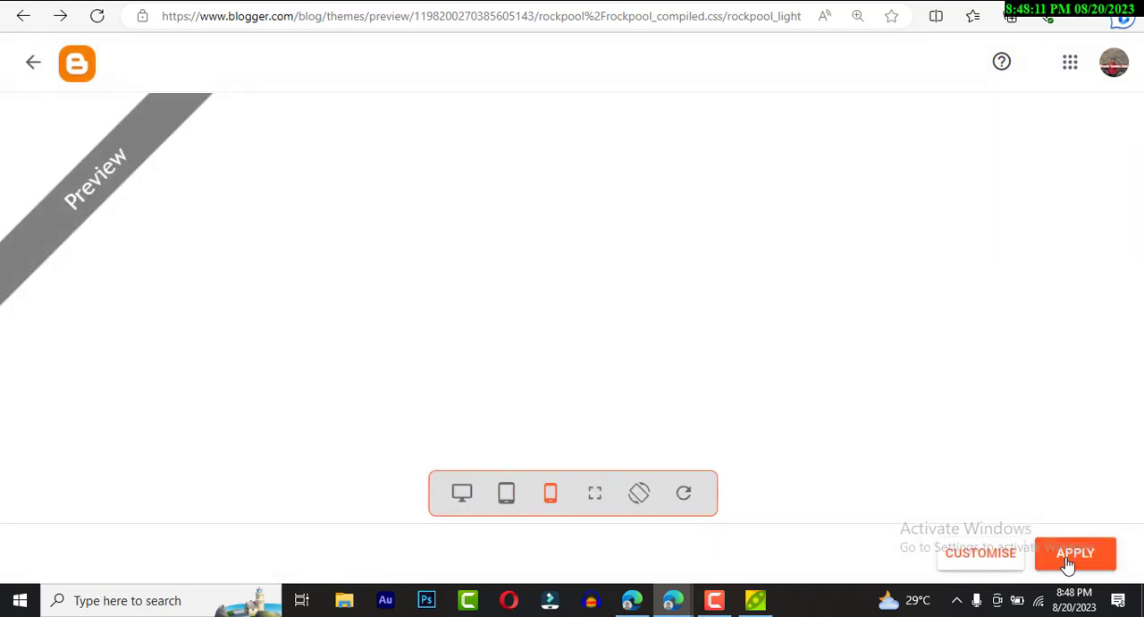
{"action": "left_click", "coordinate": [34, 65]}
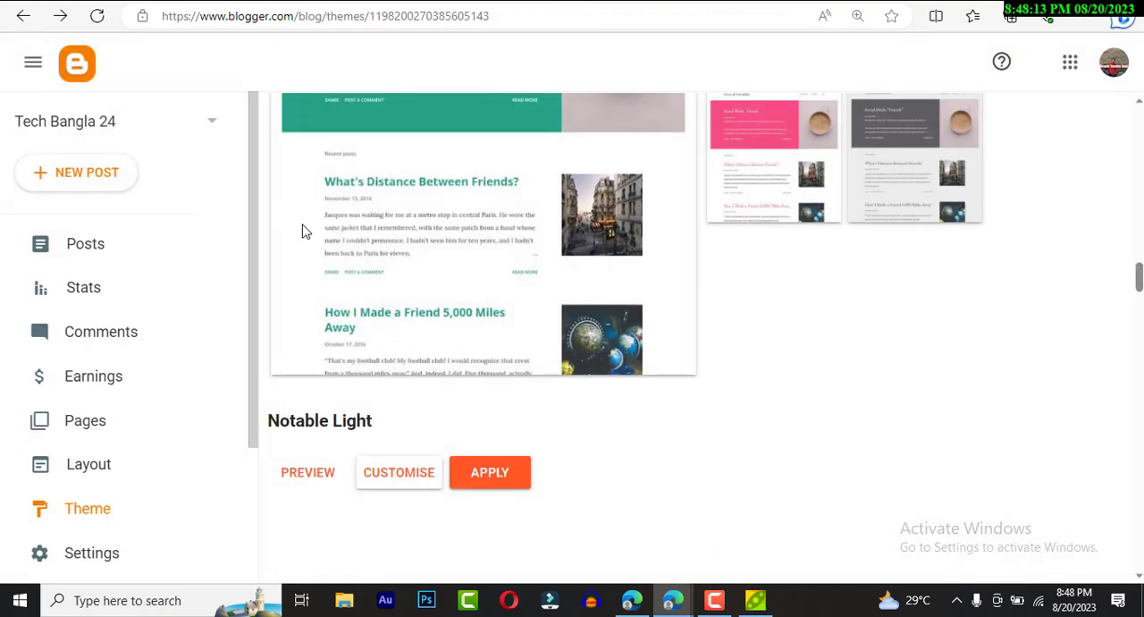
{"action": "scroll", "coordinate": [327, 247], "scroll_direction": "down", "scroll_amount": 3}
{"action": "scroll", "coordinate": [328, 248], "scroll_direction": "up", "scroll_amount": 20}
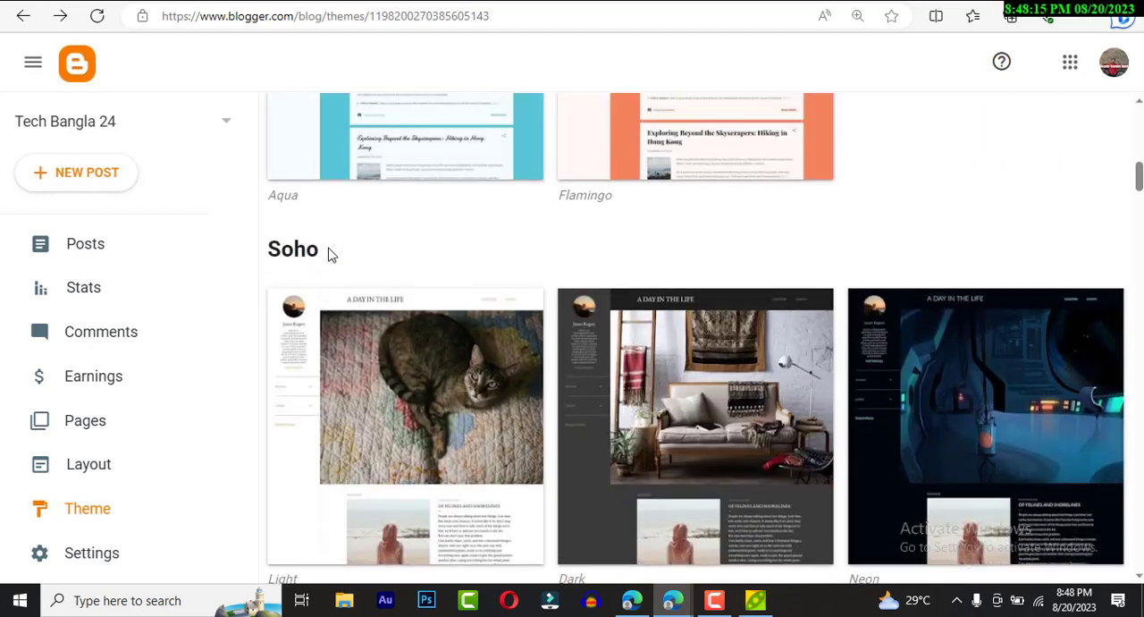
{"action": "scroll", "coordinate": [328, 255], "scroll_direction": "up", "scroll_amount": 3}
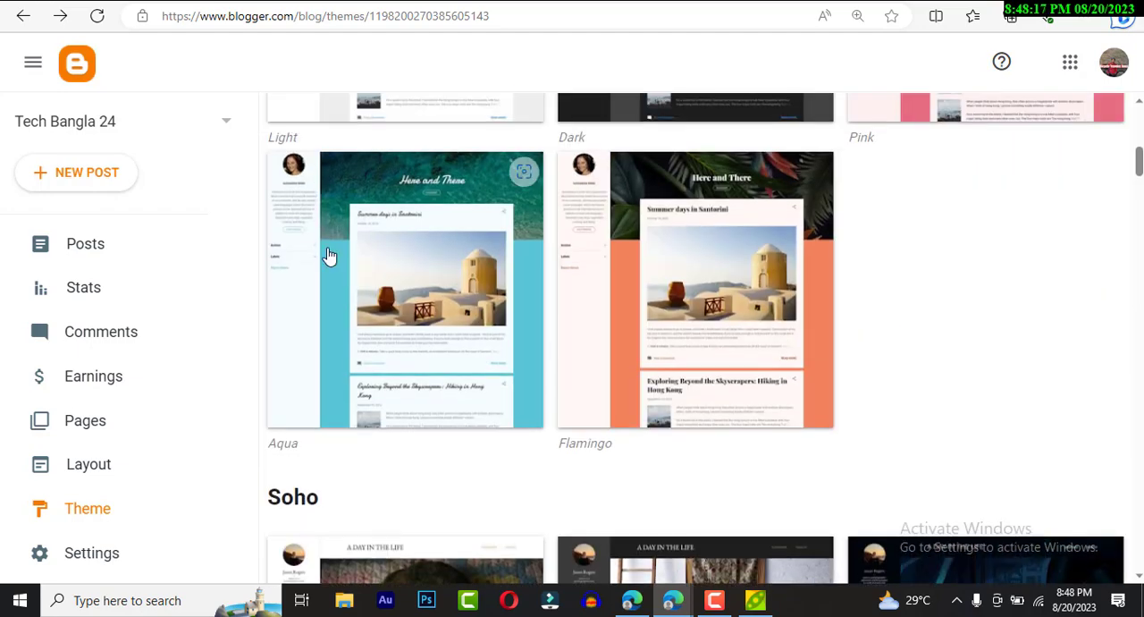
{"action": "scroll", "coordinate": [378, 304], "scroll_direction": "up", "scroll_amount": 8}
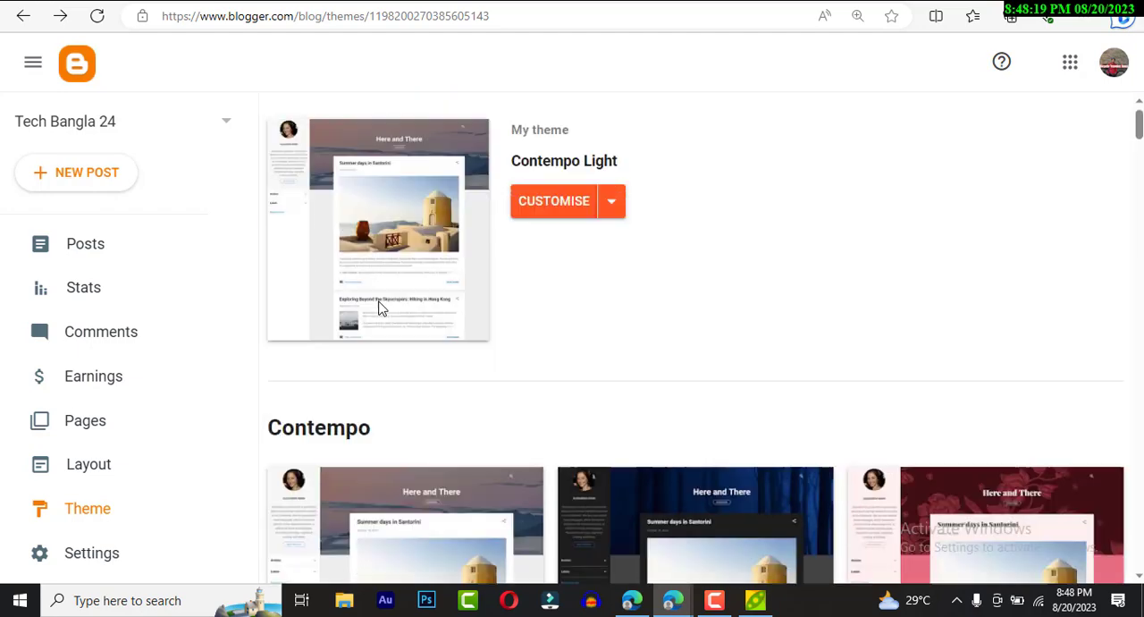
- Restore the blog theme by uploading Nitro Free Version 3.0.xml from the folder D:\vlog
{"action": "left_click", "coordinate": [620, 246]}
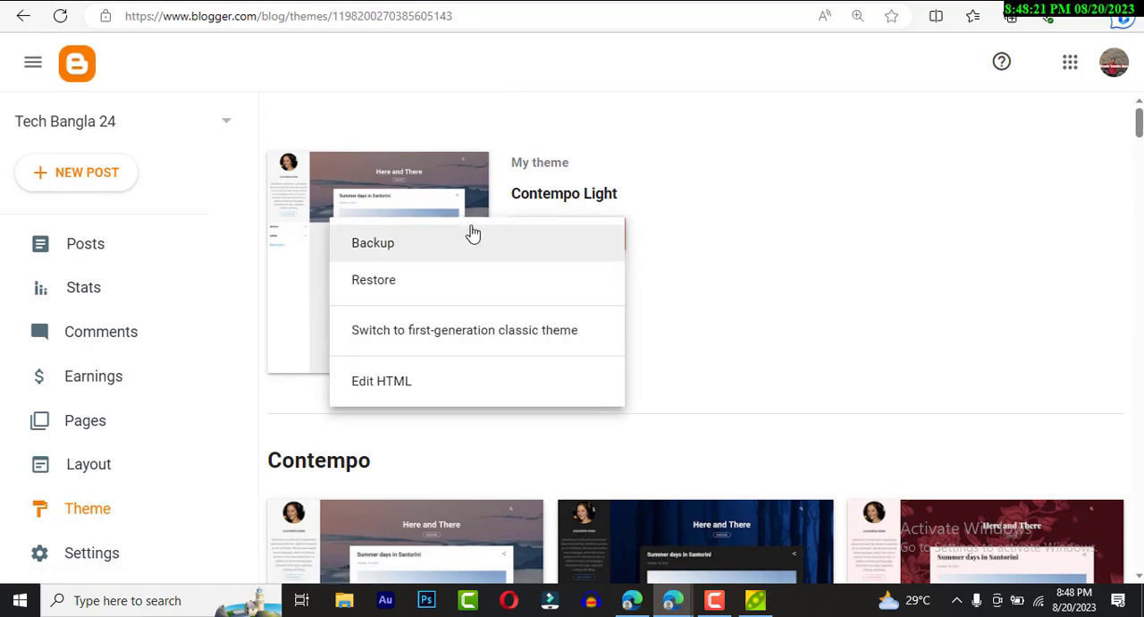
{"action": "left_click", "coordinate": [387, 299]}
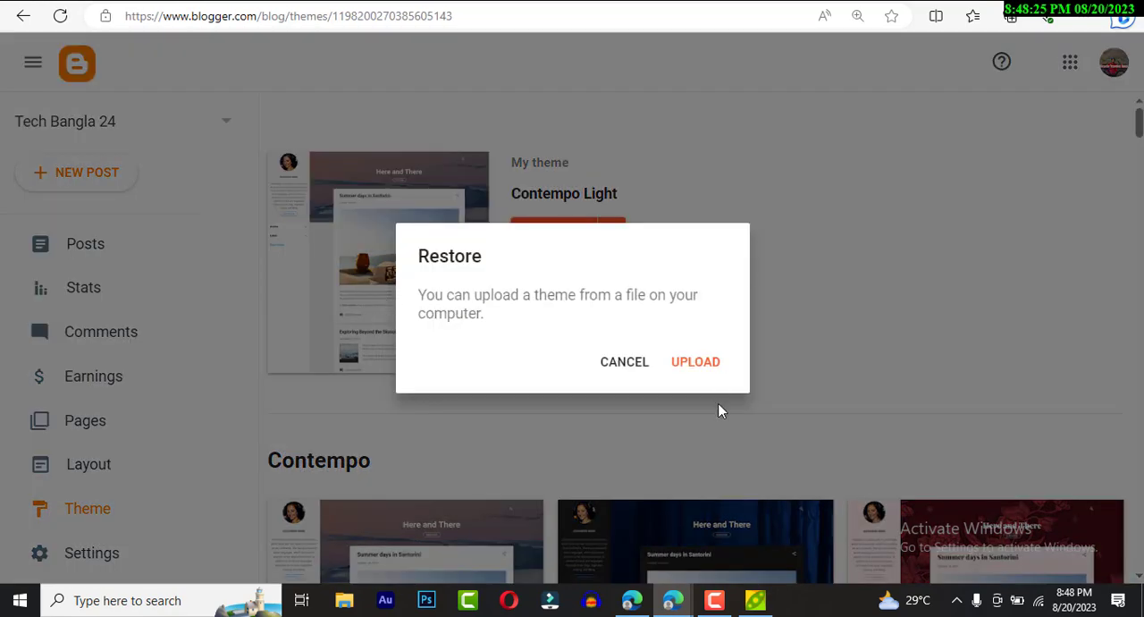
{"action": "left_click", "coordinate": [687, 361]}
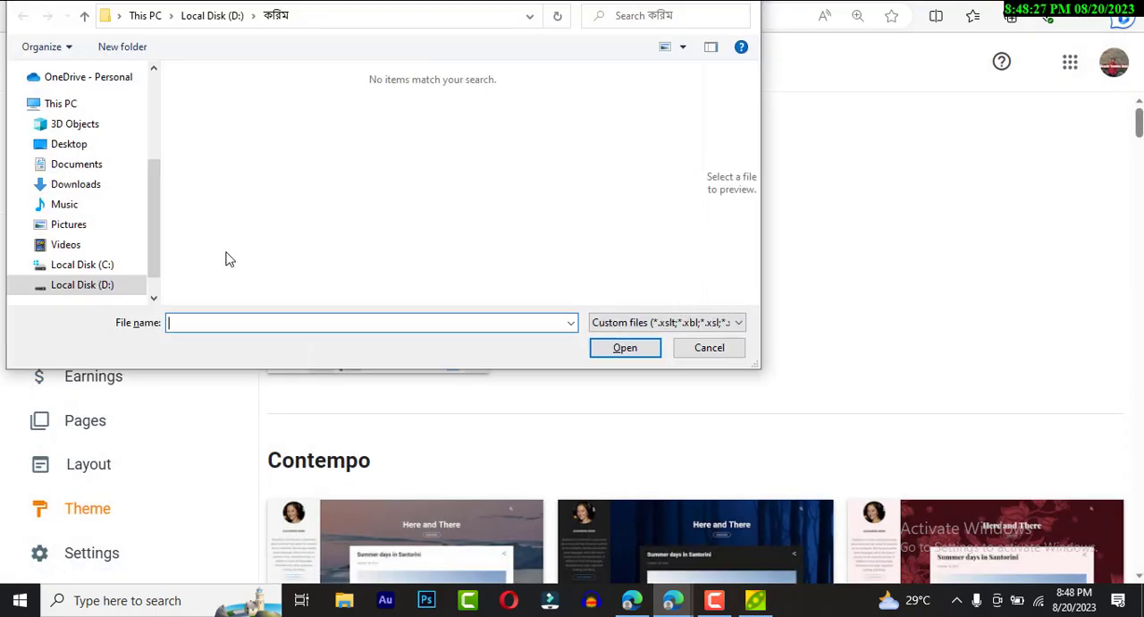
{"action": "left_click", "coordinate": [108, 286]}
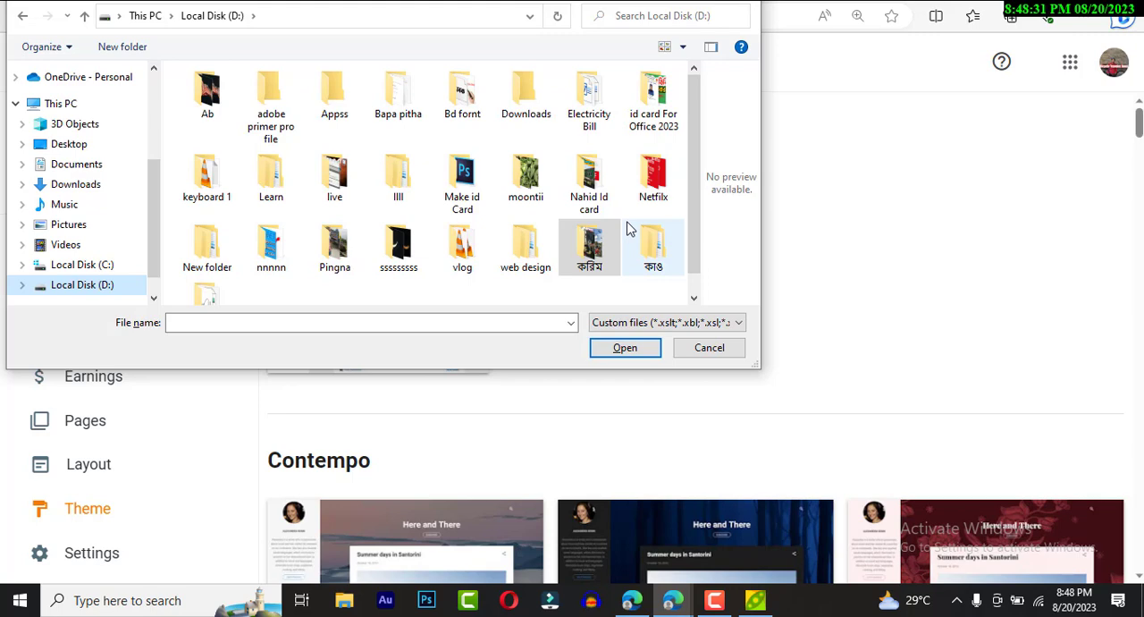
{"action": "scroll", "coordinate": [627, 229], "scroll_direction": "down", "scroll_amount": 1}
{"action": "double_click", "coordinate": [467, 215]}
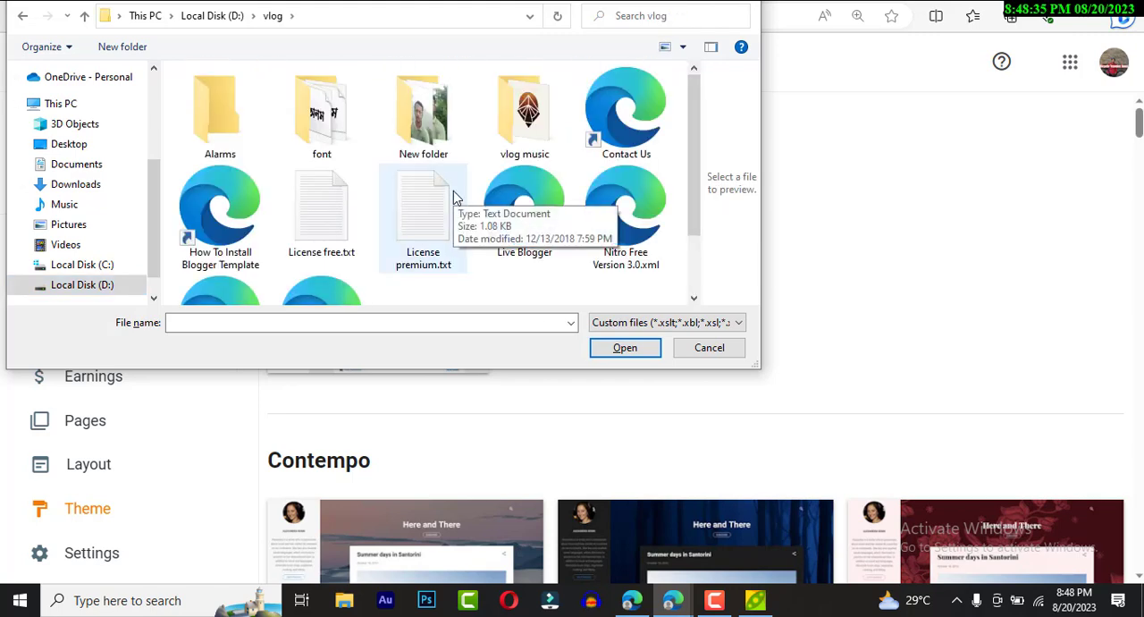
{"action": "left_click", "coordinate": [623, 248]}
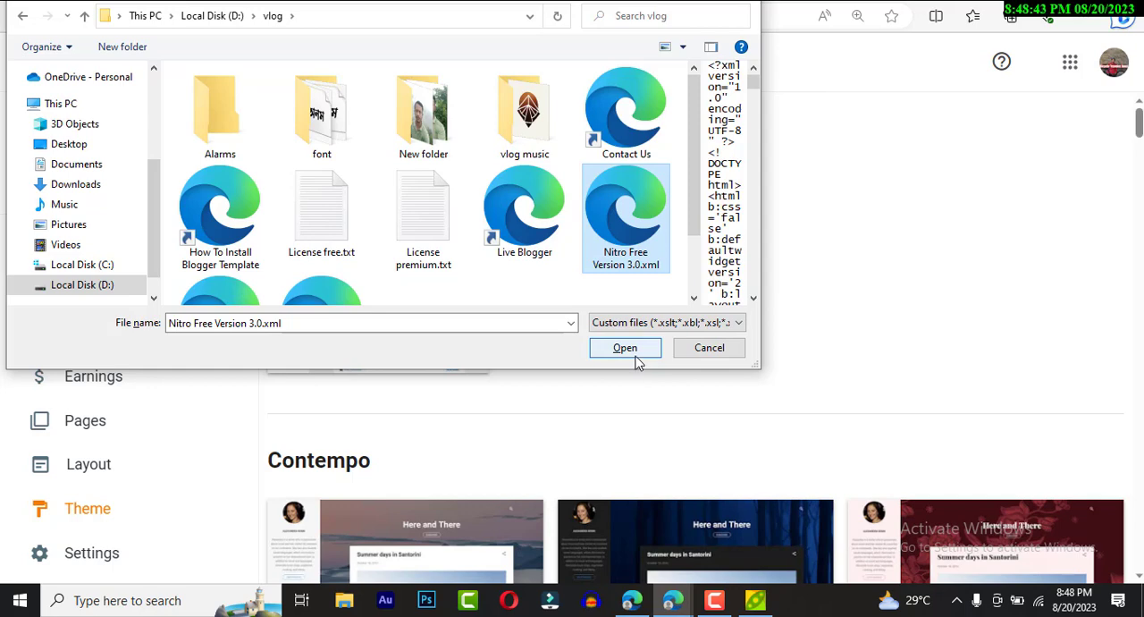
{"action": "scroll", "coordinate": [414, 265], "scroll_direction": "down", "scroll_amount": 1}
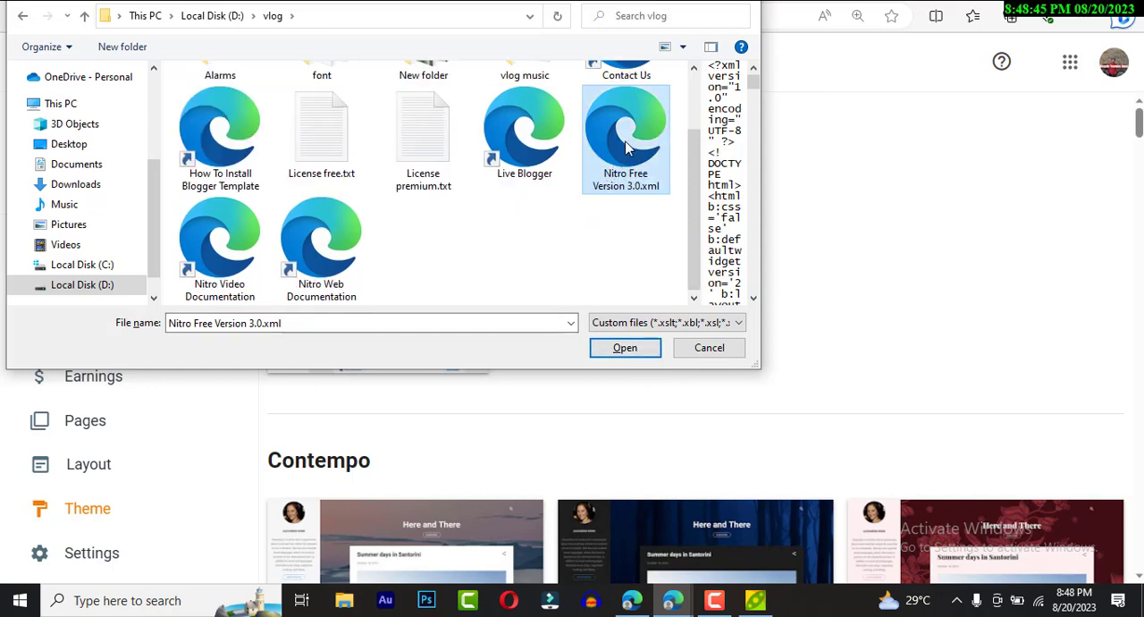
{"action": "left_click", "coordinate": [628, 351]}
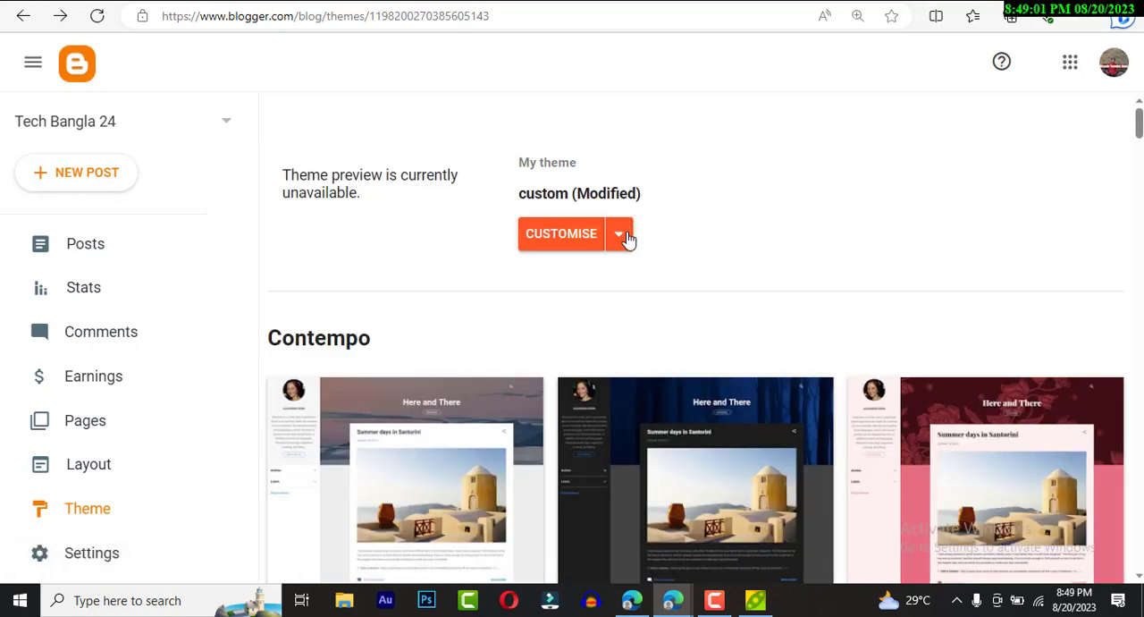
- Set the theme's mobile settings to show the Desktop theme on mobile devices and save
{"action": "left_click", "coordinate": [626, 237]}
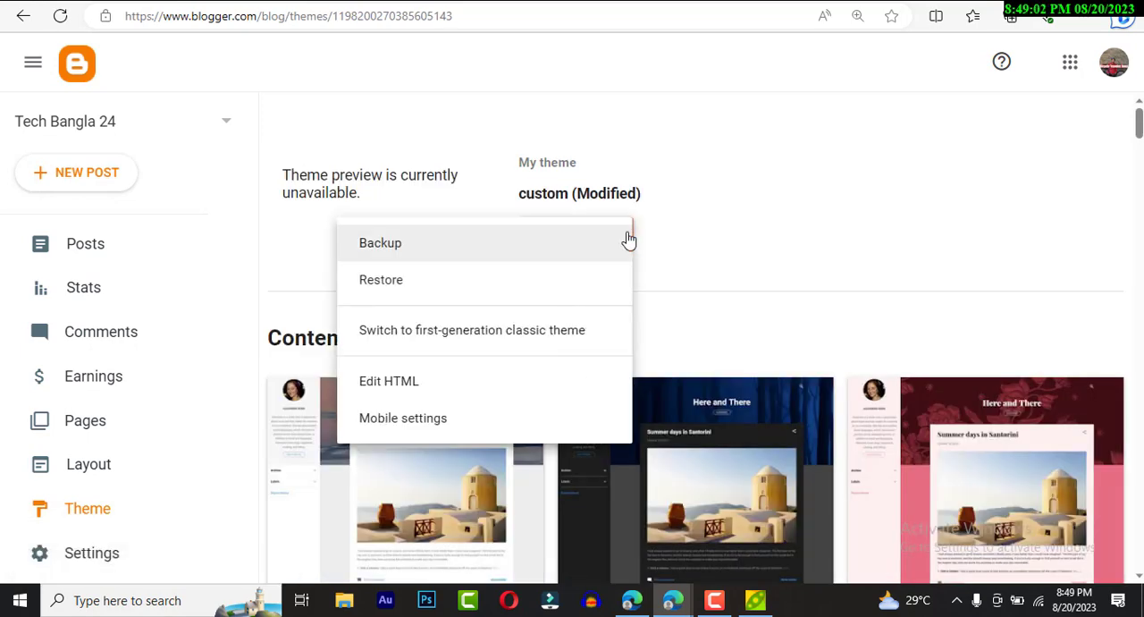
{"action": "left_click", "coordinate": [444, 424]}
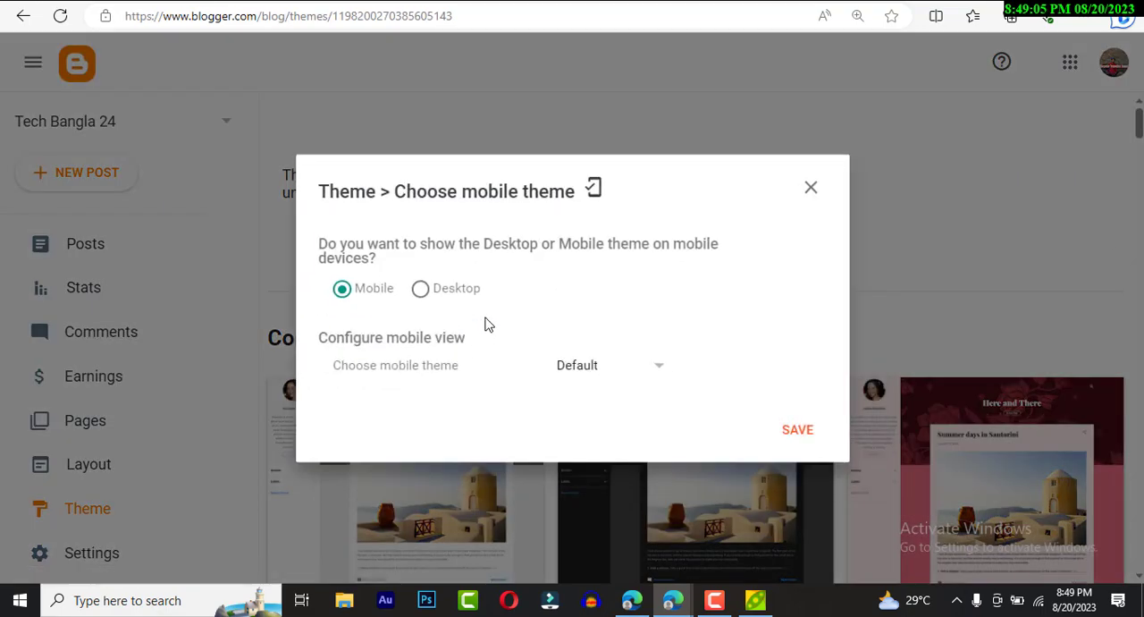
{"action": "left_click", "coordinate": [420, 206]}
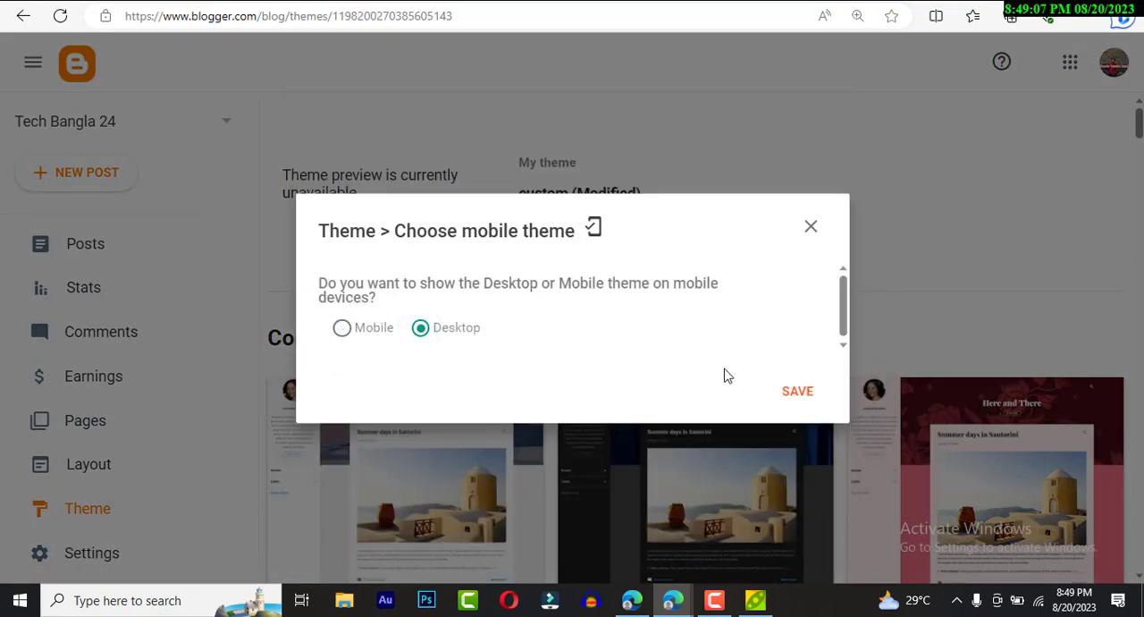
{"action": "left_click", "coordinate": [798, 390]}
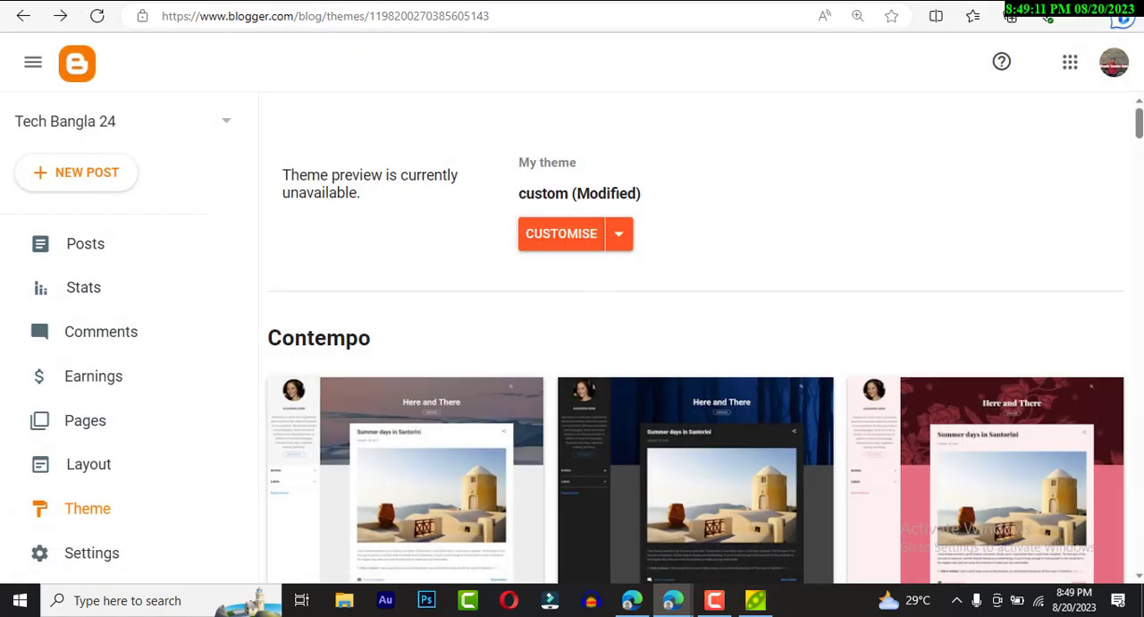
- Reload the live blog techbagnla24.blogspot.com and examine the new theme's header, menu, sidebar and footer
{"action": "left_click", "coordinate": [136, 1]}
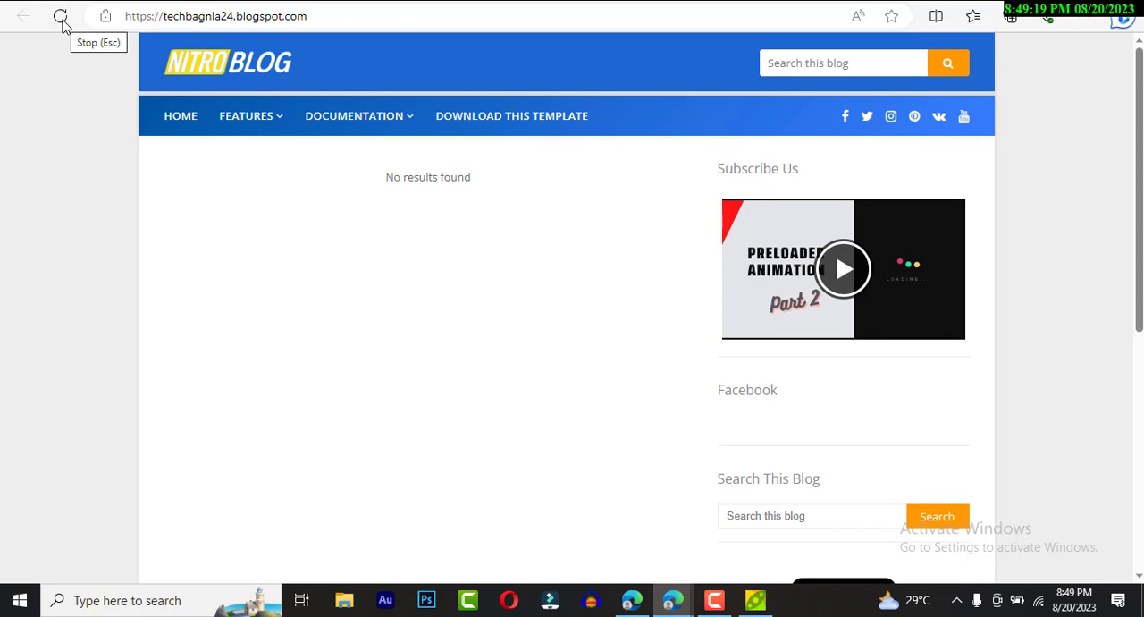
{"action": "mouse_move", "coordinate": [428, 126]}
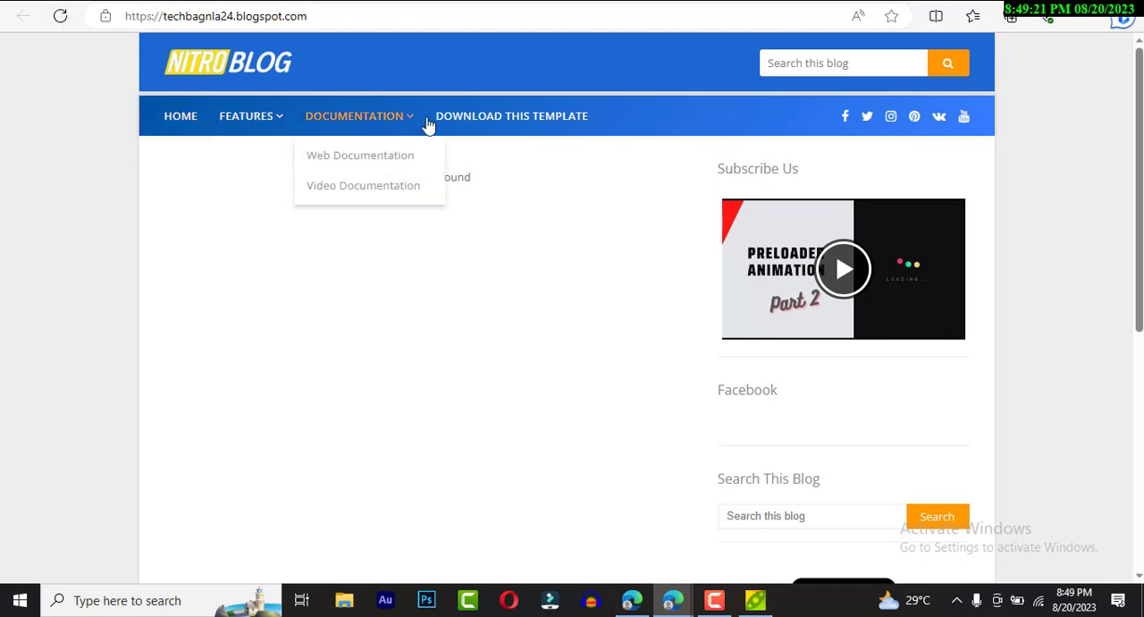
{"action": "scroll", "coordinate": [332, 267], "scroll_direction": "down", "scroll_amount": 5}
{"action": "scroll", "coordinate": [340, 265], "scroll_direction": "up", "scroll_amount": 5}
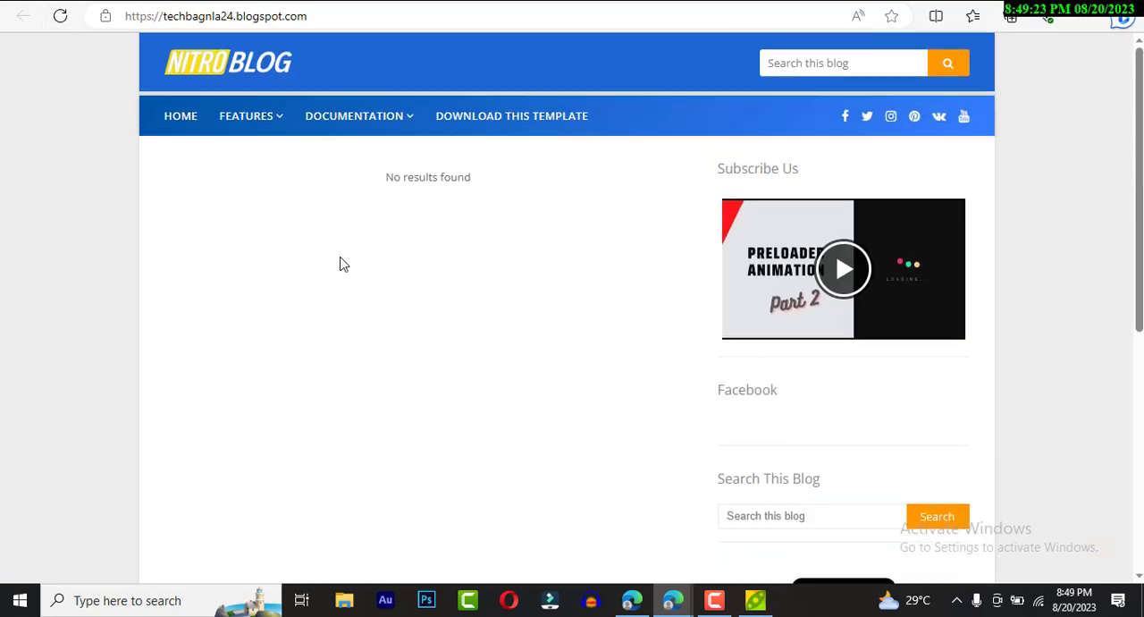
{"action": "scroll", "coordinate": [343, 263], "scroll_direction": "down", "scroll_amount": 5}
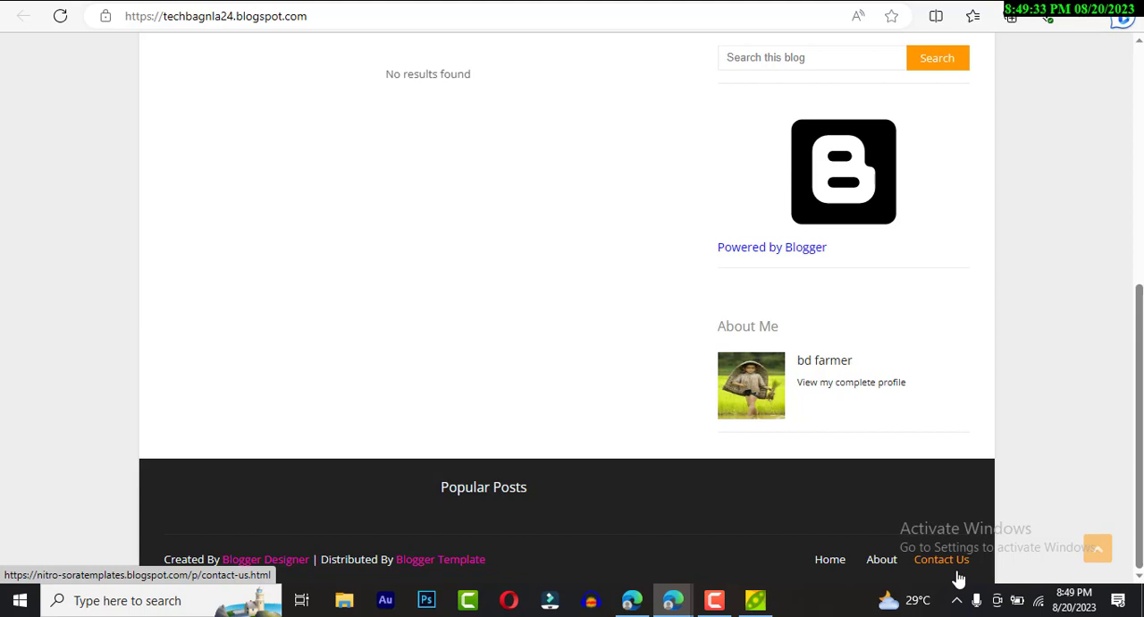
{"action": "scroll", "coordinate": [822, 367], "scroll_direction": "up", "scroll_amount": 5}
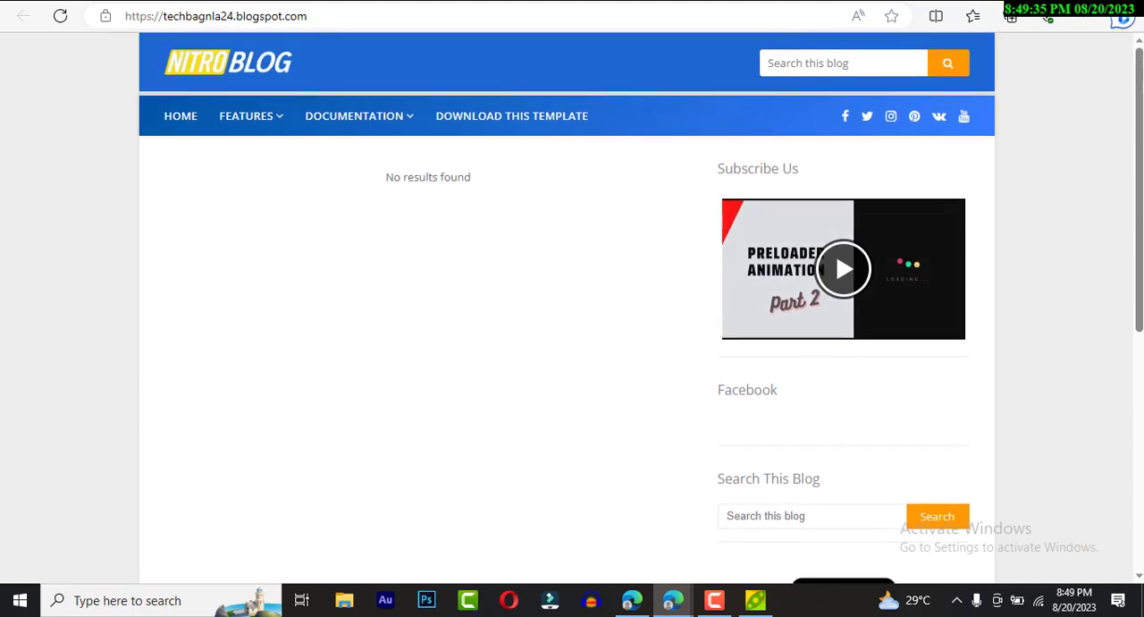
- Save the Nitro Blog header logo from the live blog as Nitro-logo.png in the Downloads folder
{"action": "right_click", "coordinate": [219, 70]}
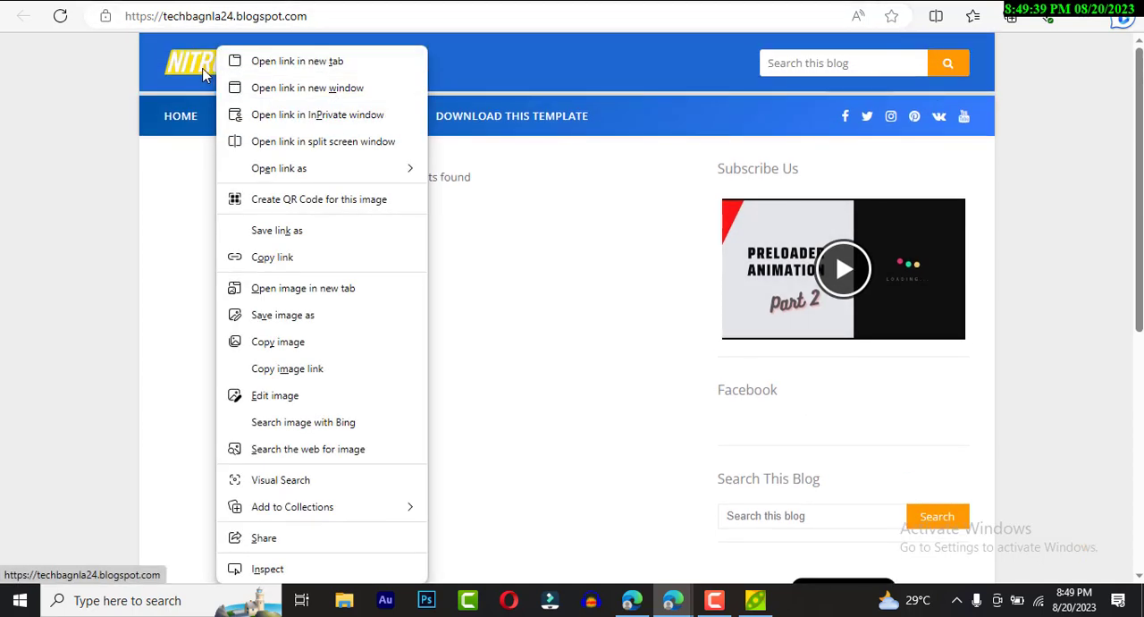
{"action": "left_click", "coordinate": [313, 319]}
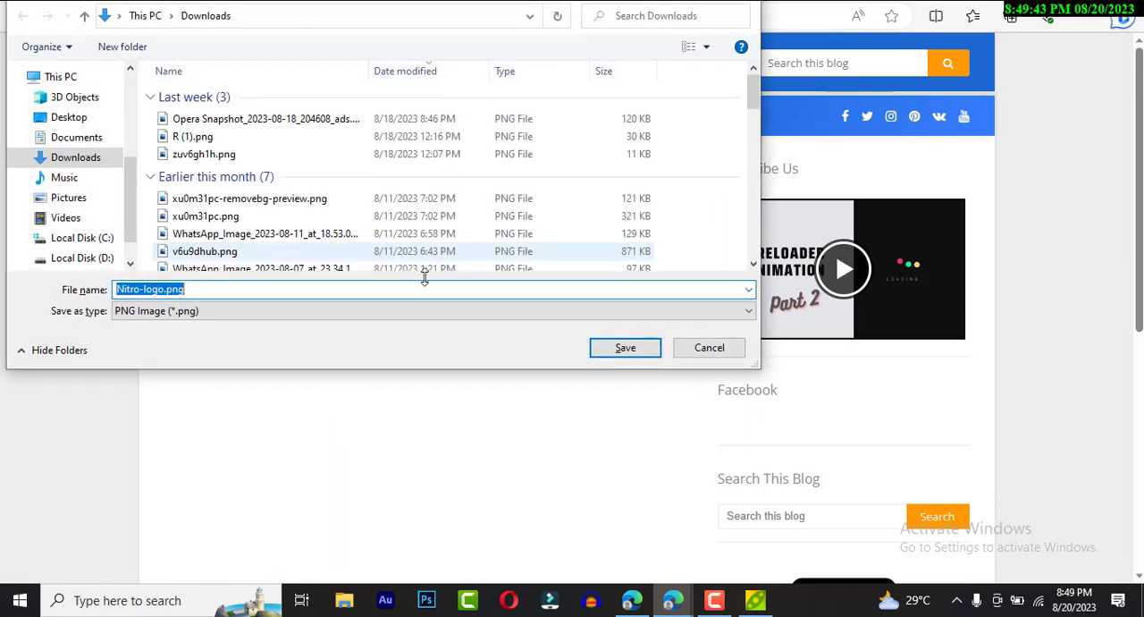
{"action": "left_click", "coordinate": [619, 356]}
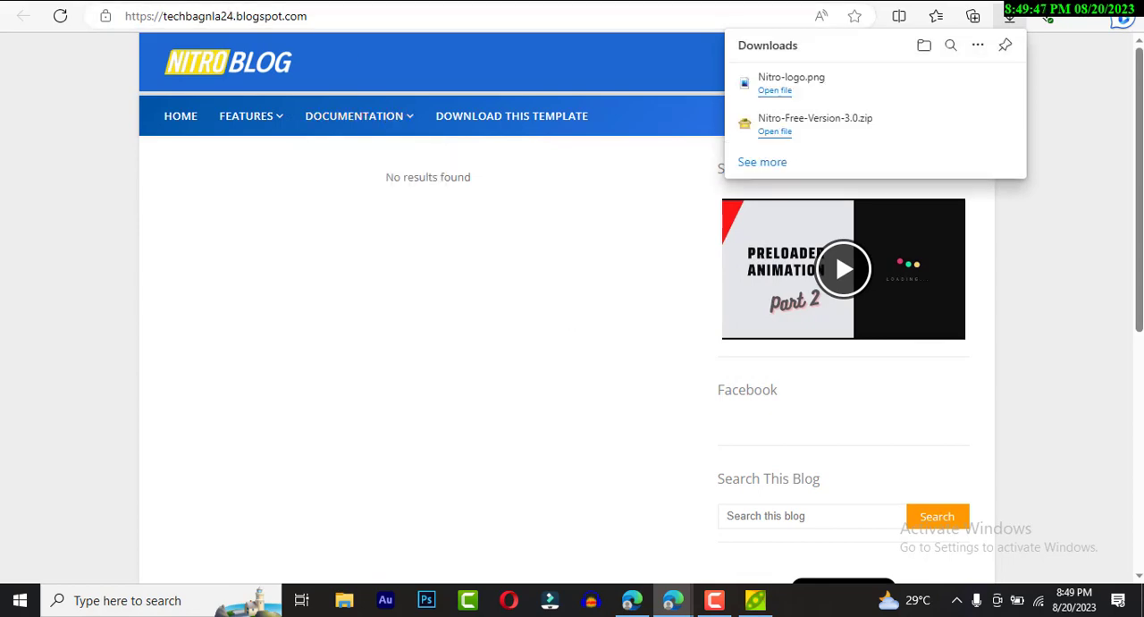
- Switch back to the Blogger tab, open the blog's Layout page and examine its gadget sections from Theme Options to Sidebar Right
{"action": "left_click", "coordinate": [214, 2]}
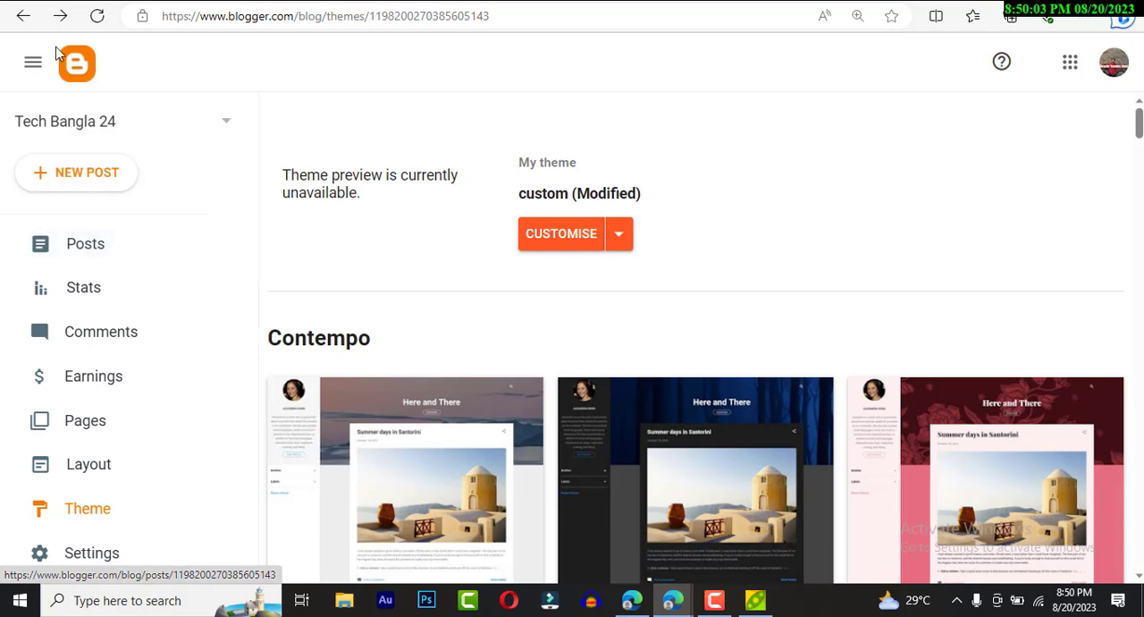
{"action": "left_click", "coordinate": [111, 471]}
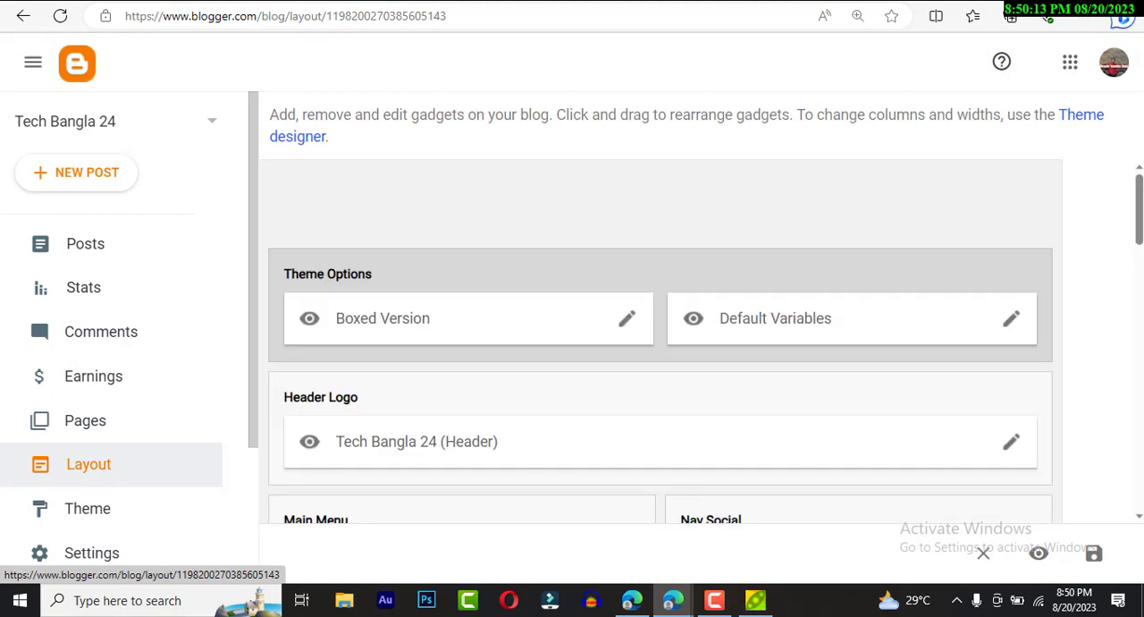
{"action": "scroll", "coordinate": [520, 306], "scroll_direction": "down", "scroll_amount": 1}
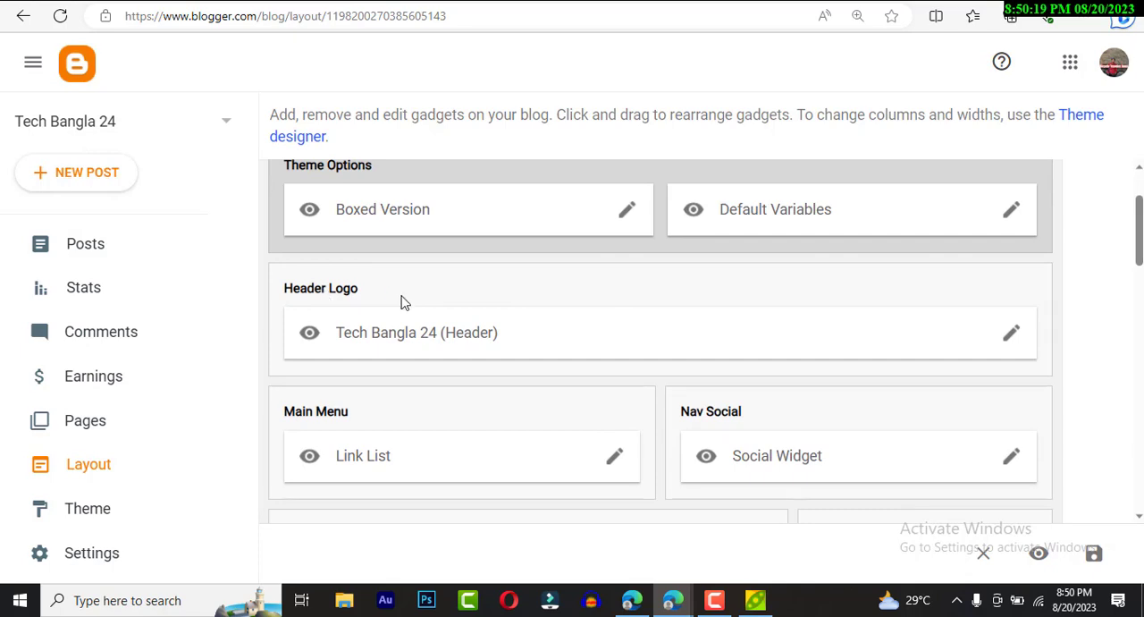
{"action": "scroll", "coordinate": [465, 331], "scroll_direction": "down", "scroll_amount": 2}
{"action": "scroll", "coordinate": [470, 340], "scroll_direction": "down", "scroll_amount": 2}
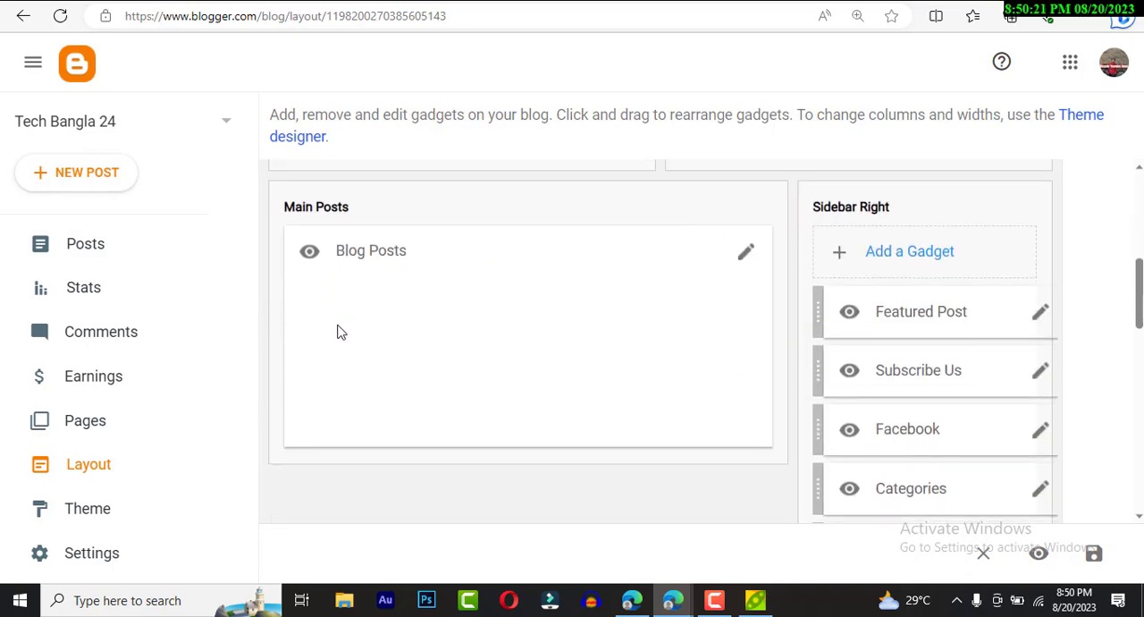
{"action": "scroll", "coordinate": [402, 272], "scroll_direction": "down", "scroll_amount": 2}
{"action": "scroll", "coordinate": [406, 278], "scroll_direction": "up", "scroll_amount": 3}
{"action": "scroll", "coordinate": [408, 280], "scroll_direction": "down", "scroll_amount": 10}
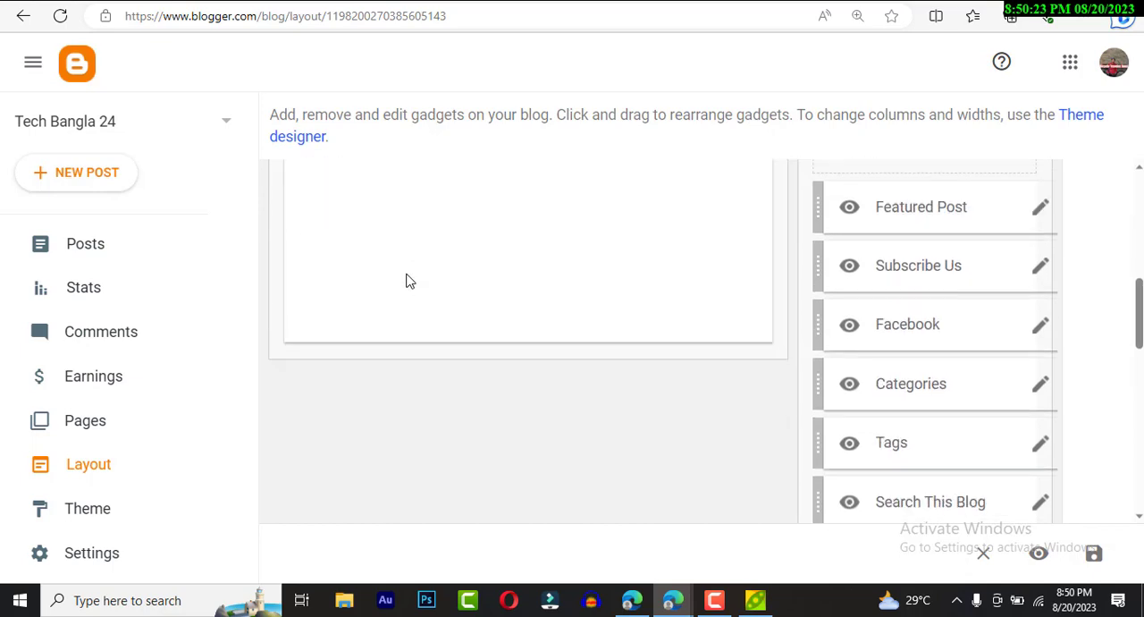
{"action": "scroll", "coordinate": [546, 308], "scroll_direction": "up", "scroll_amount": 10}
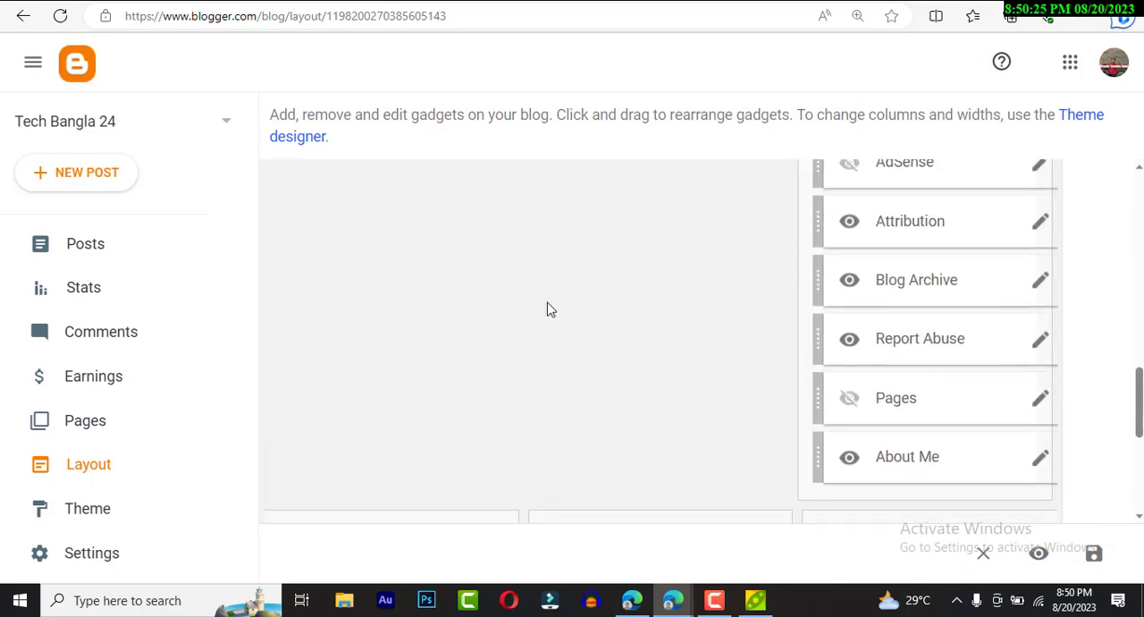
{"action": "scroll", "coordinate": [972, 295], "scroll_direction": "down", "scroll_amount": 5}
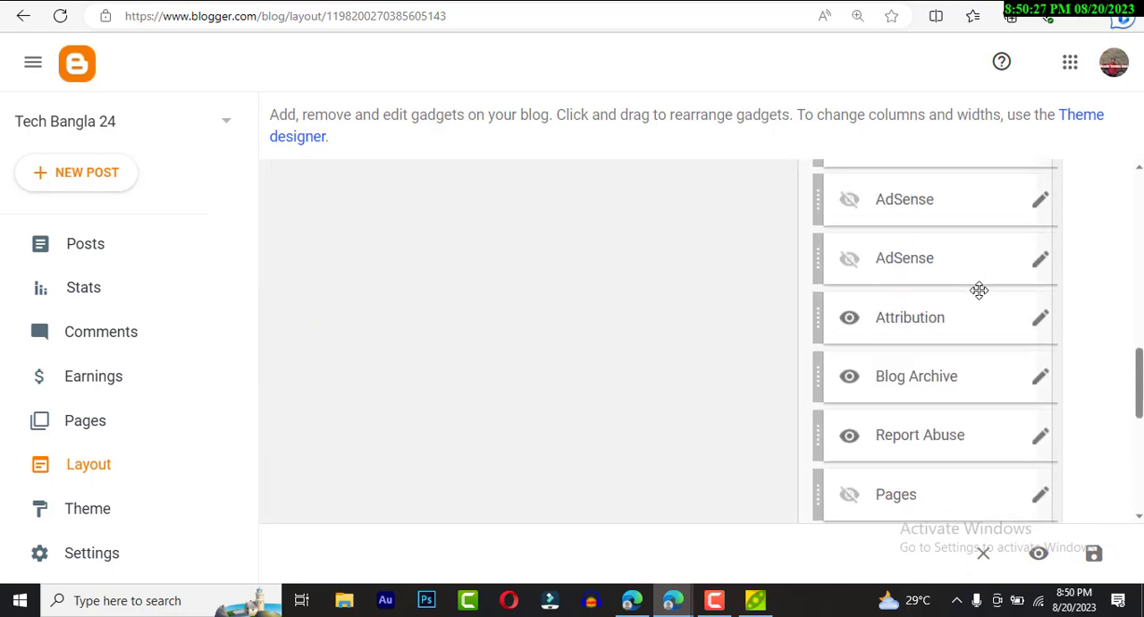
{"action": "scroll", "coordinate": [973, 295], "scroll_direction": "down", "scroll_amount": 1}
{"action": "scroll", "coordinate": [973, 294], "scroll_direction": "up", "scroll_amount": 10}
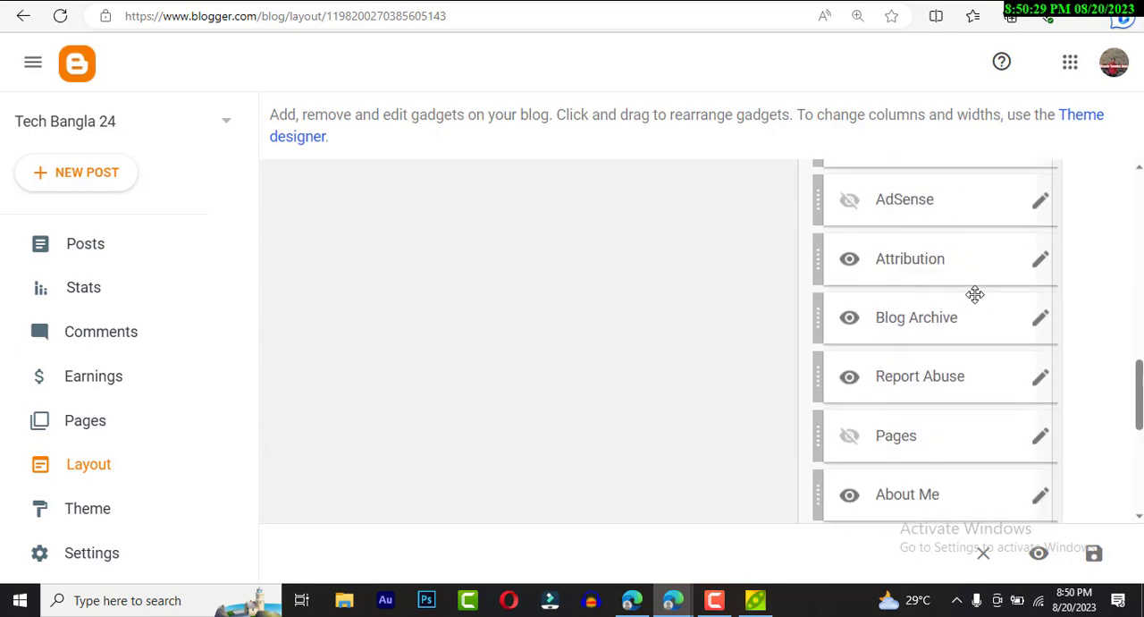
{"action": "scroll", "coordinate": [908, 308], "scroll_direction": "up", "scroll_amount": 2}
{"action": "scroll", "coordinate": [655, 355], "scroll_direction": "down", "scroll_amount": 1}
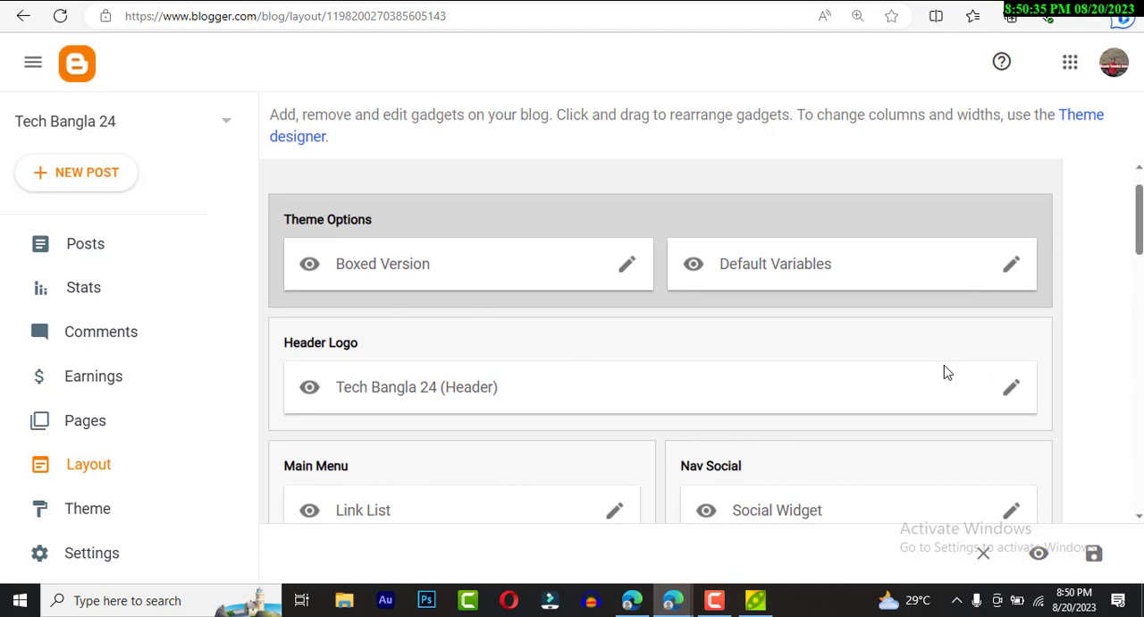
- Configure the Tech Bangla 24 header gadget to upload its image from the computer, choosing Nitro-logo.png from the Downloads folder
{"action": "left_click", "coordinate": [1013, 391]}
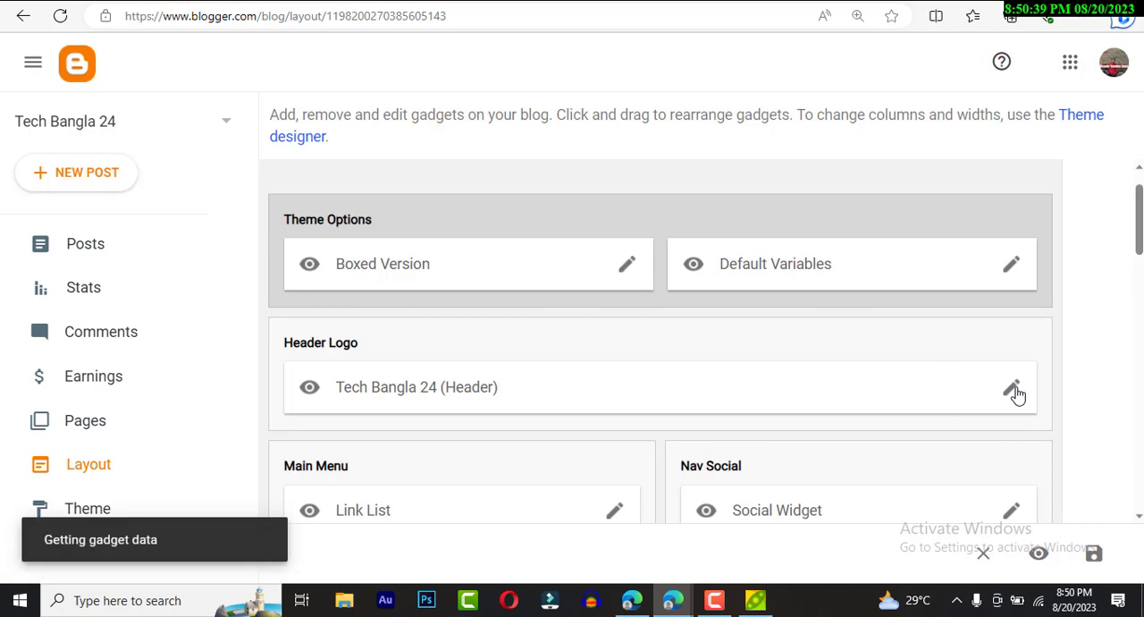
{"action": "scroll", "coordinate": [551, 284], "scroll_direction": "down", "scroll_amount": 1}
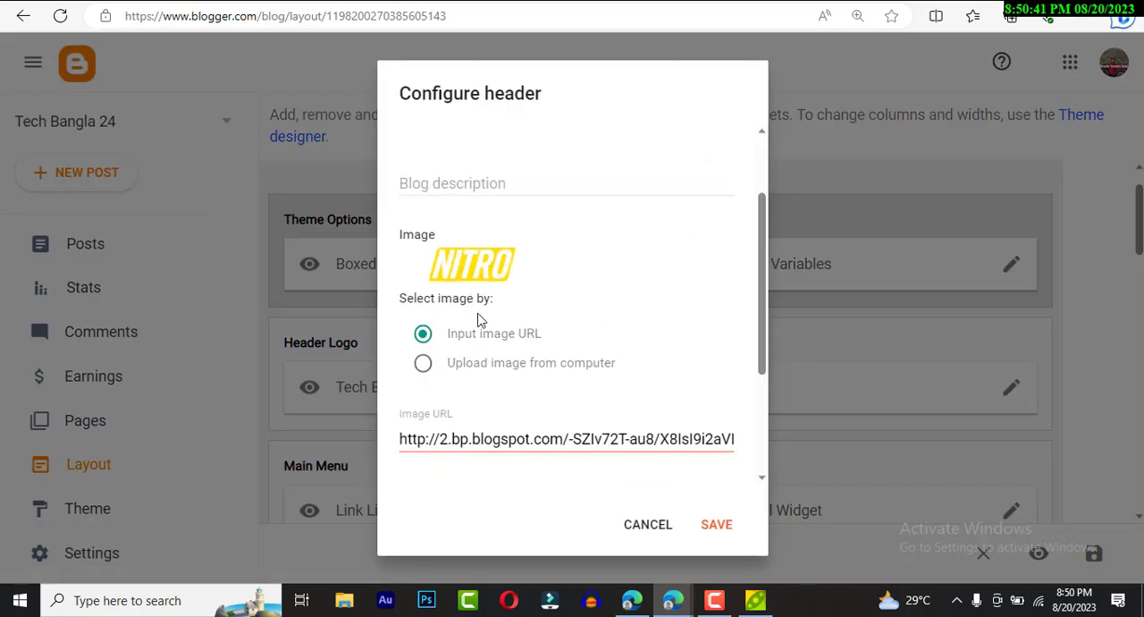
{"action": "scroll", "coordinate": [477, 357], "scroll_direction": "up", "scroll_amount": 1}
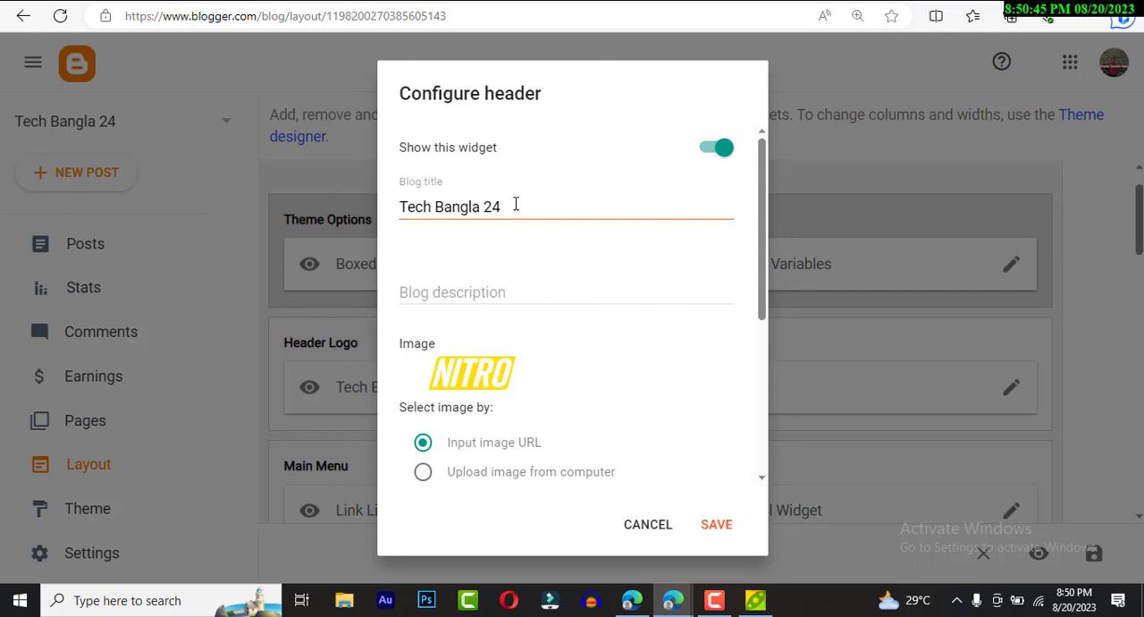
{"action": "left_click", "coordinate": [424, 474]}
{"action": "scroll", "coordinate": [537, 412], "scroll_direction": "down", "scroll_amount": 2}
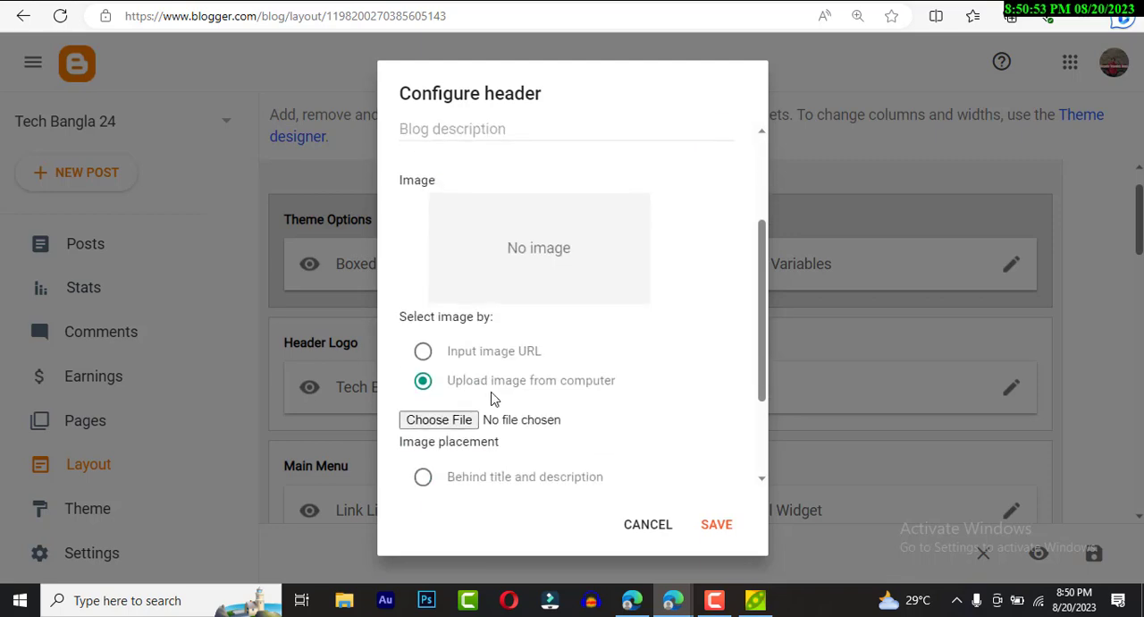
{"action": "left_click", "coordinate": [447, 421]}
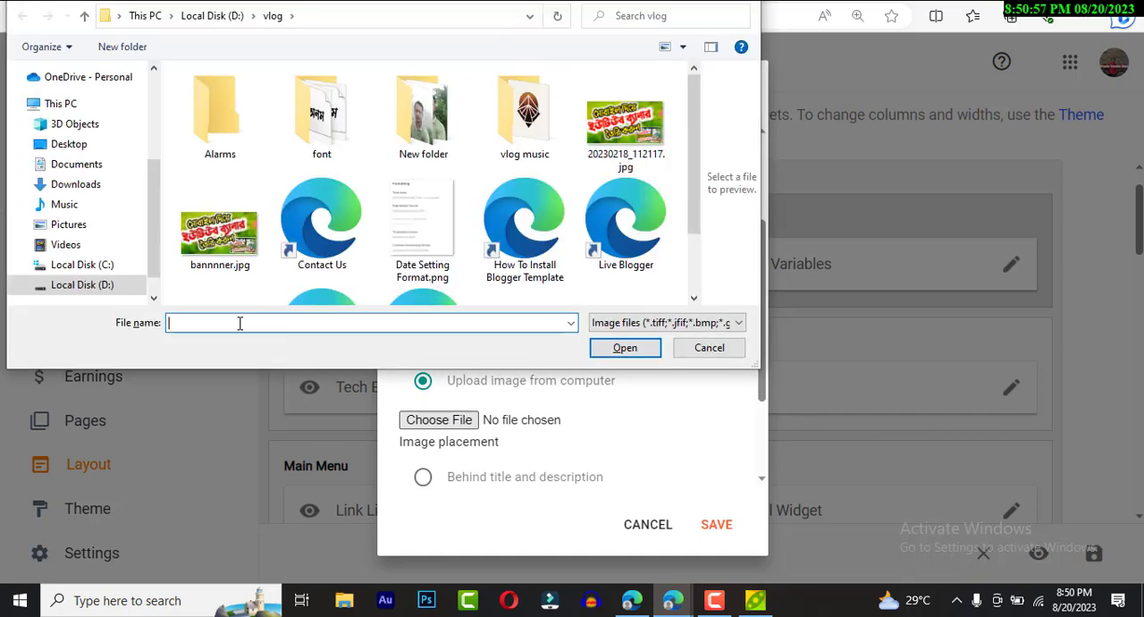
{"action": "left_click", "coordinate": [75, 184]}
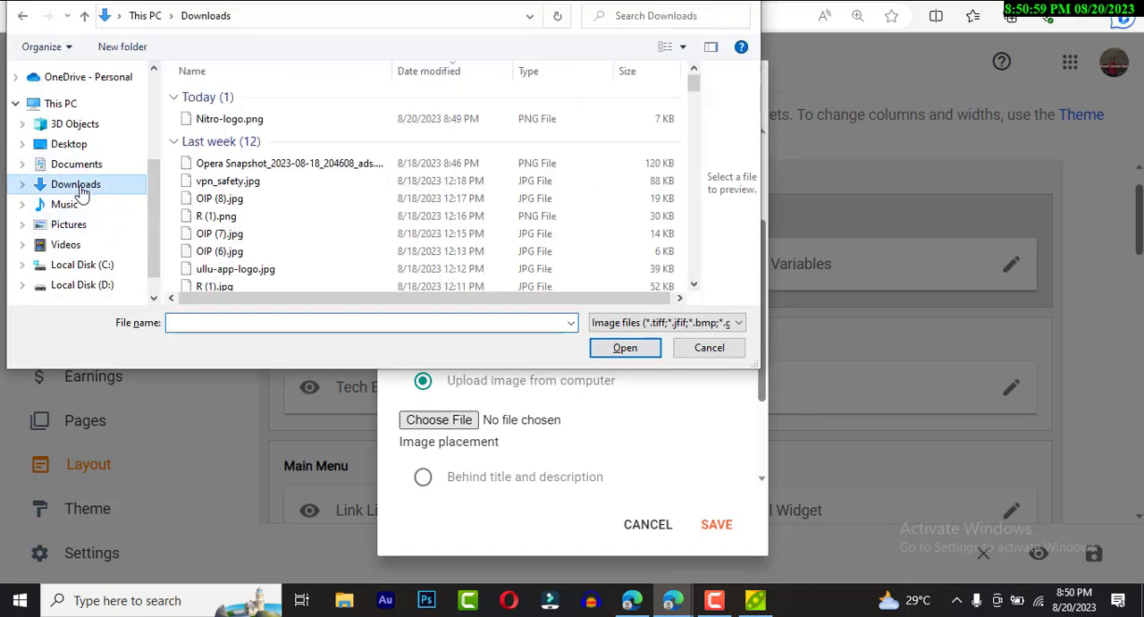
{"action": "left_click", "coordinate": [230, 118]}
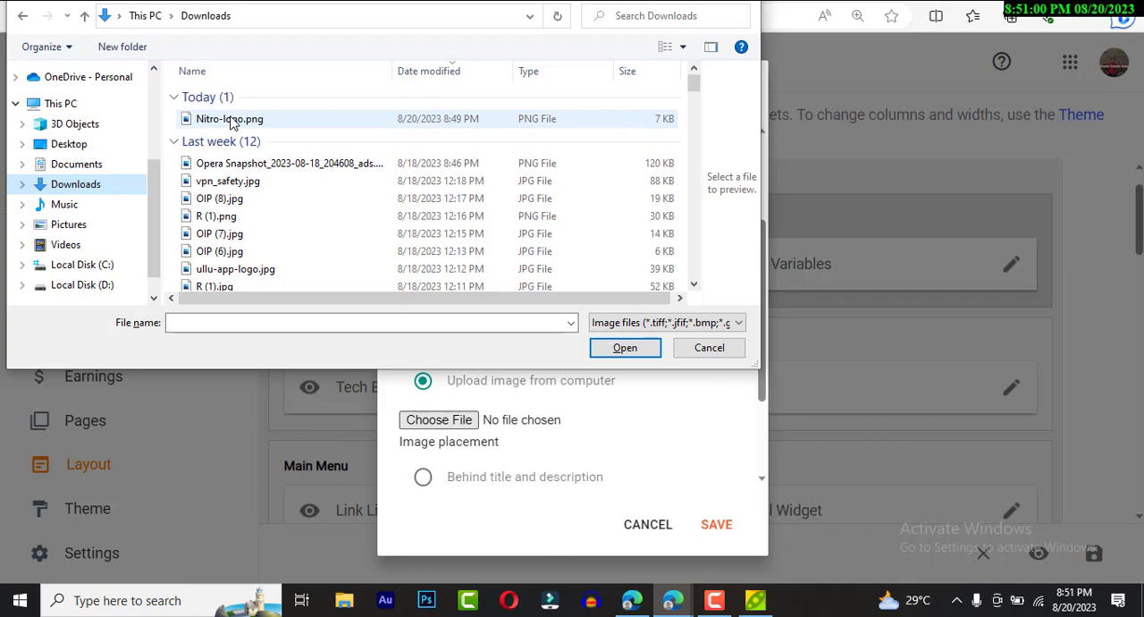
{"action": "left_click", "coordinate": [629, 356]}
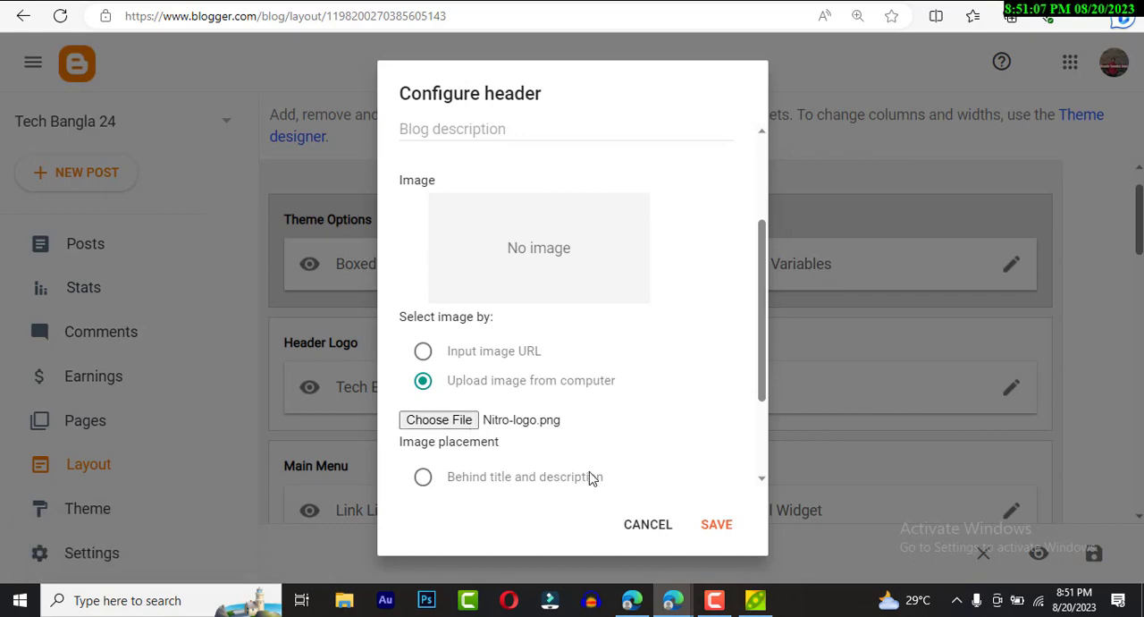
- Review the header's title, description and uploaded logo image, and save the header configuration
{"action": "scroll", "coordinate": [559, 407], "scroll_direction": "up", "scroll_amount": 3}
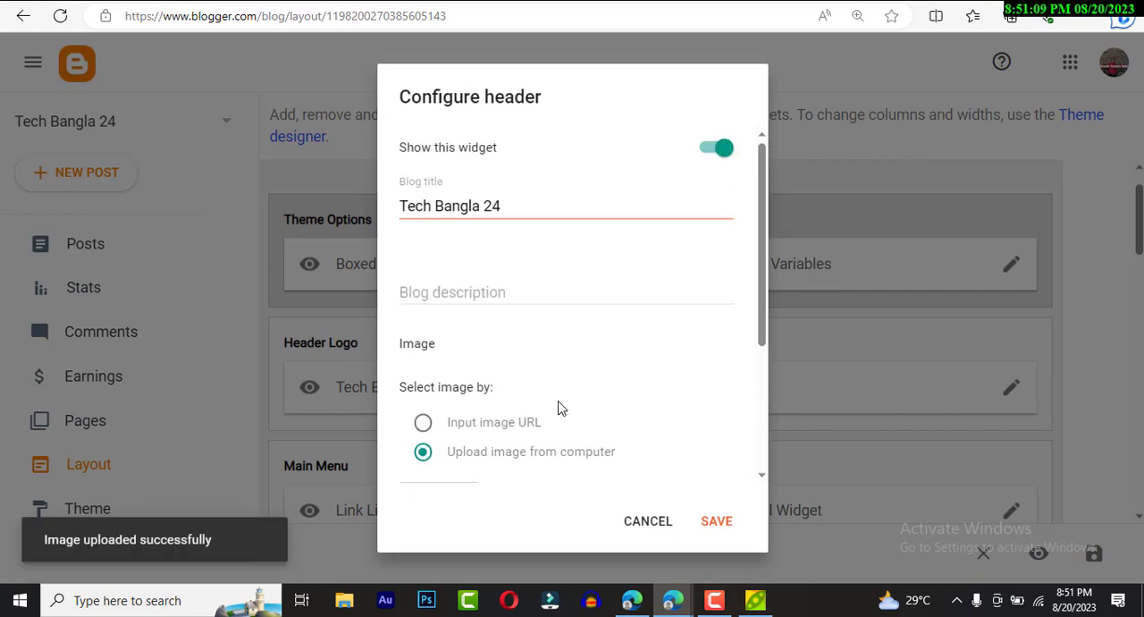
{"action": "scroll", "coordinate": [560, 404], "scroll_direction": "down", "scroll_amount": 1}
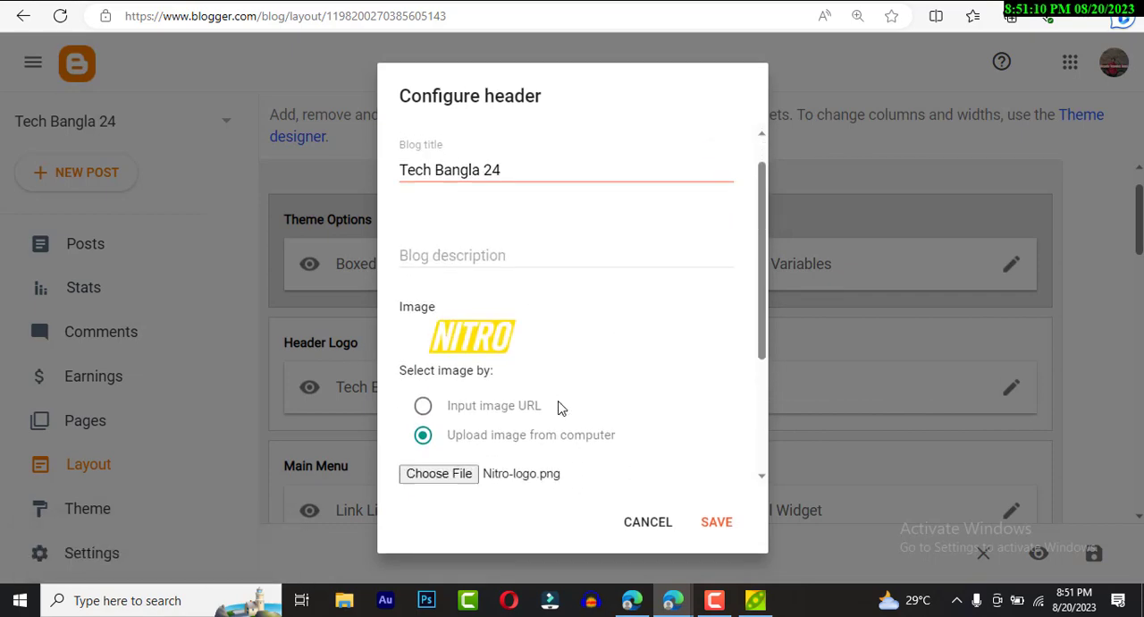
{"action": "left_click", "coordinate": [485, 241]}
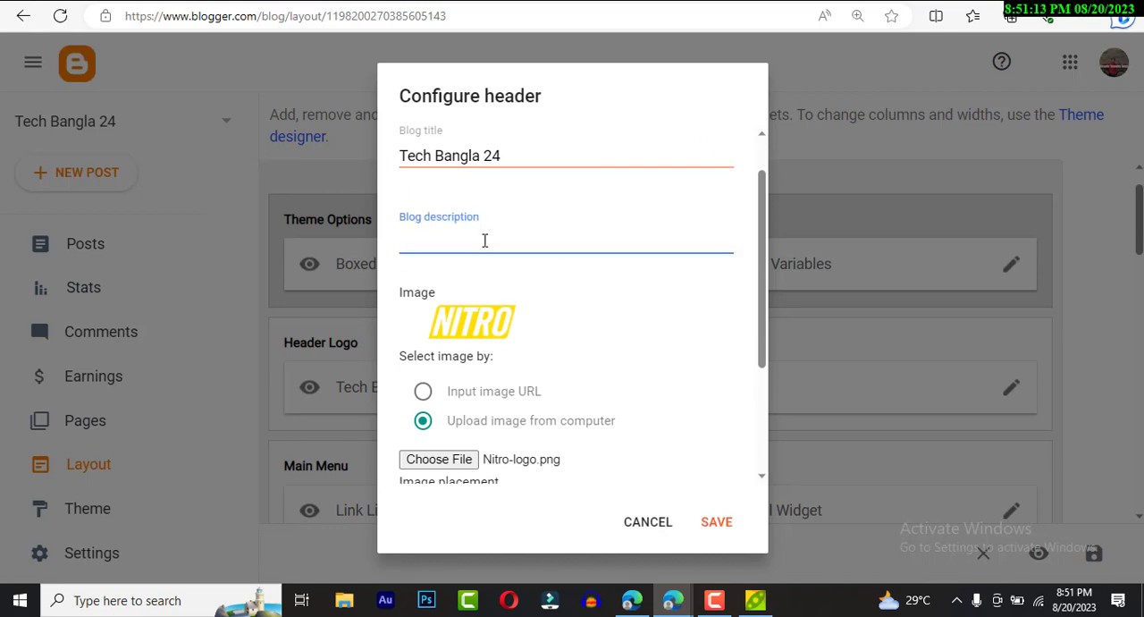
{"action": "scroll", "coordinate": [485, 230], "scroll_direction": "up", "scroll_amount": 1}
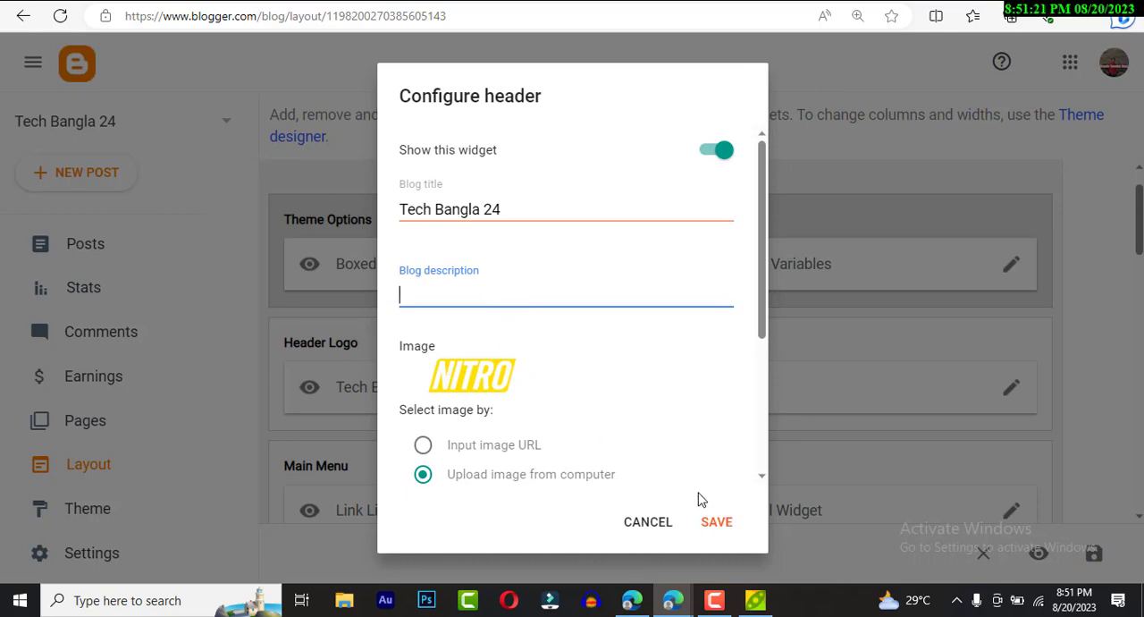
{"action": "left_click", "coordinate": [724, 524]}
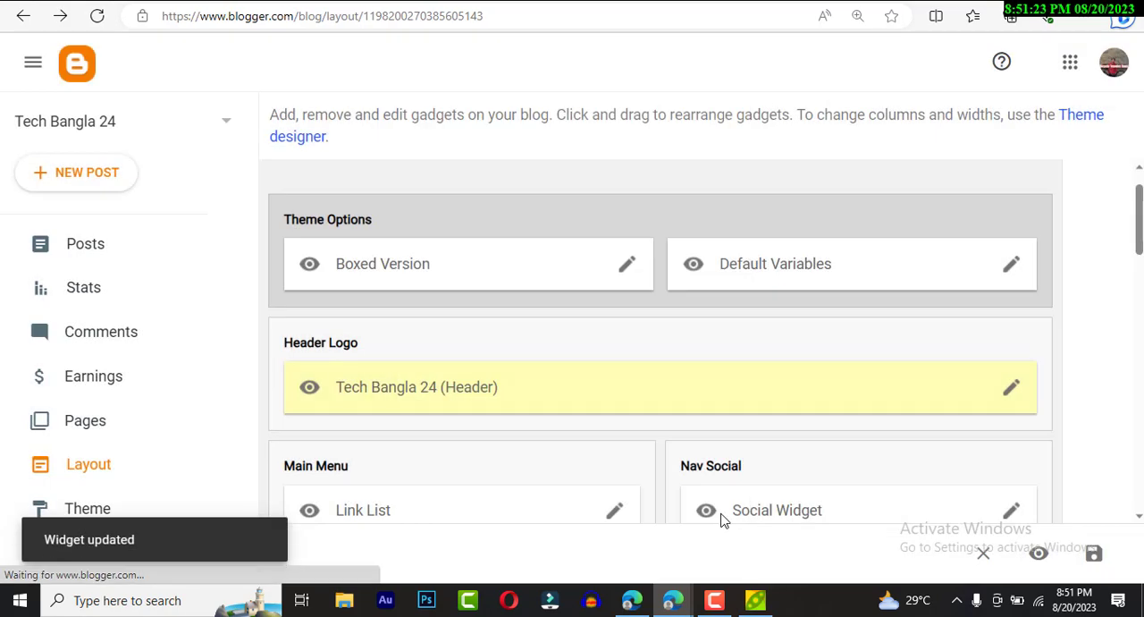
- Switch to the live blog tab and inspect the Features and Documentation entries of the main menu
{"action": "left_click", "coordinate": [310, 3]}
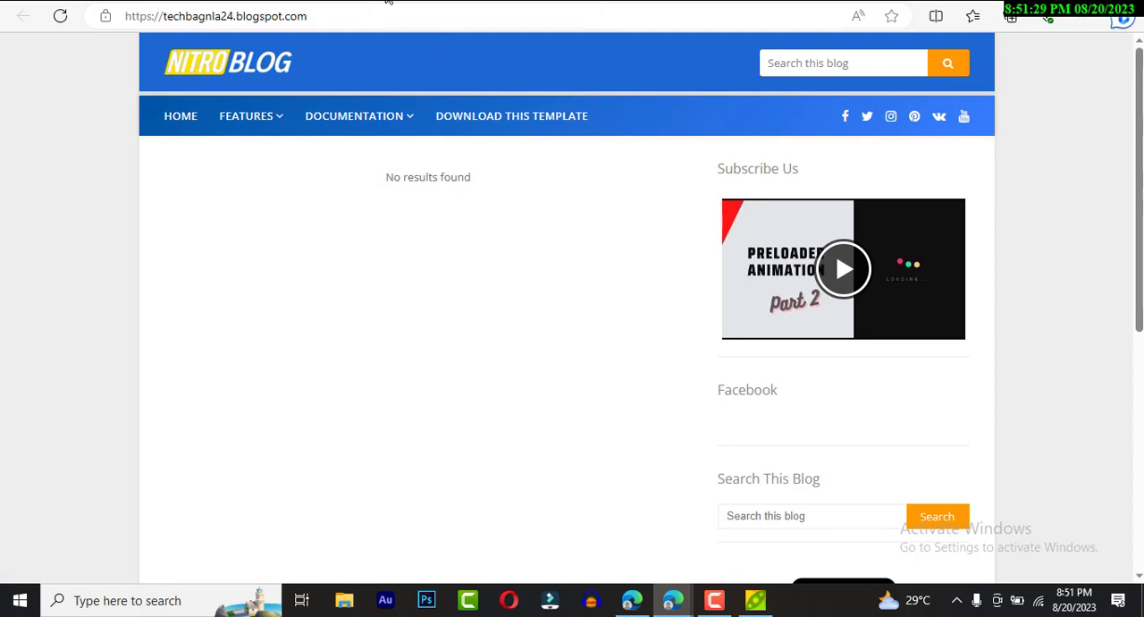
{"action": "mouse_move", "coordinate": [280, 117]}
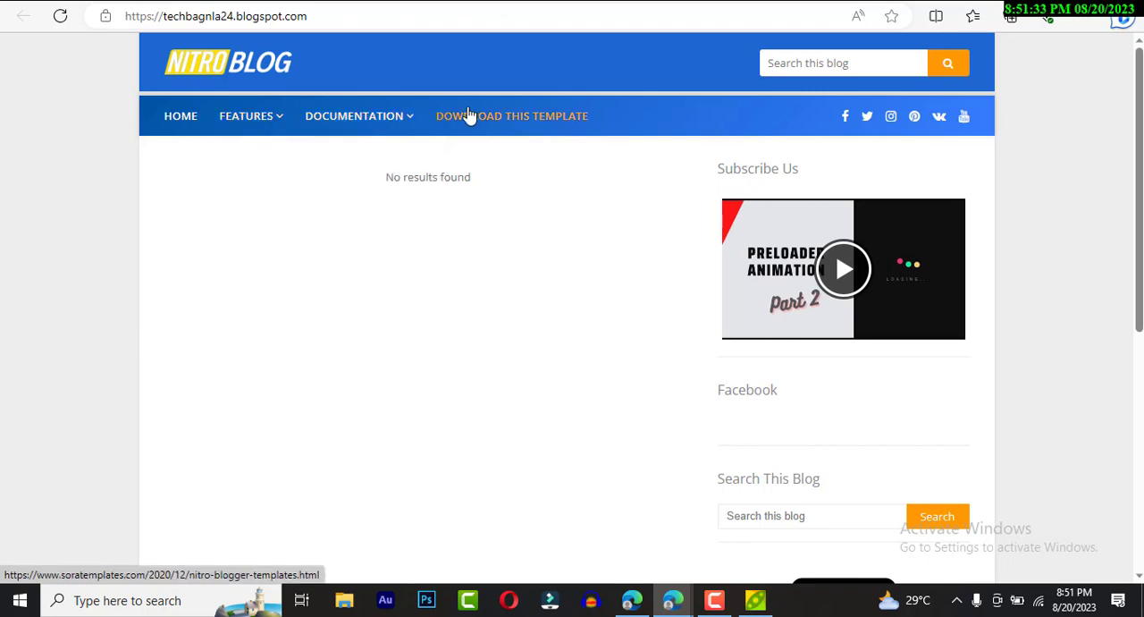
{"action": "mouse_move", "coordinate": [412, 125]}
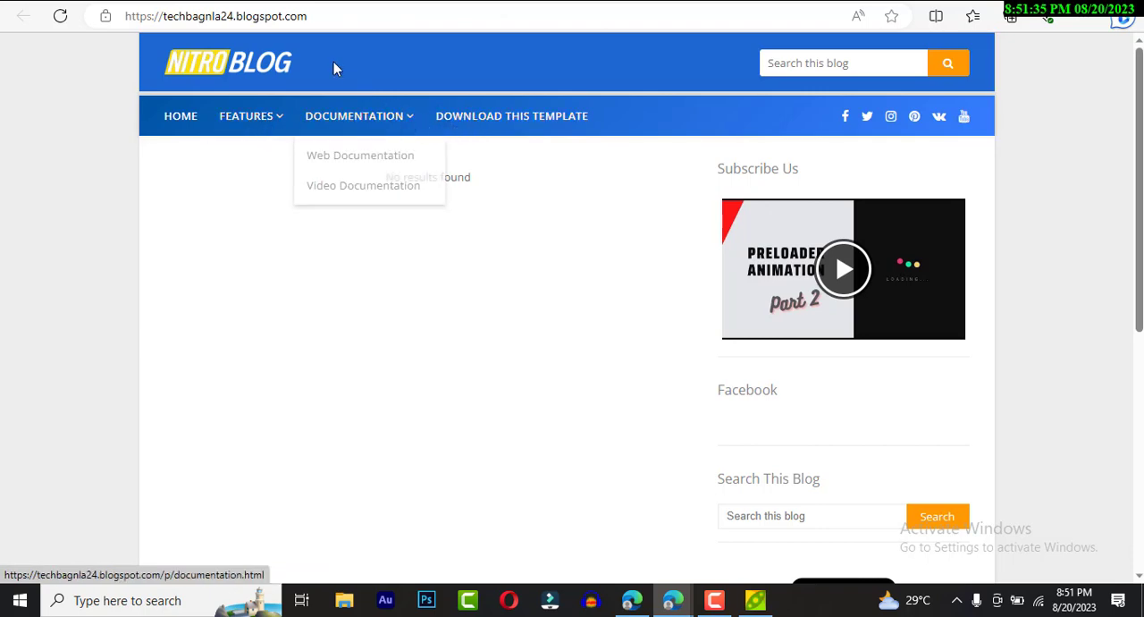
- Return to the Blogger Layout tab, open the Main Menu's Link List gadget for editing and review its link items
{"action": "left_click", "coordinate": [260, 1]}
{"action": "scroll", "coordinate": [279, 264], "scroll_direction": "down", "scroll_amount": 1}
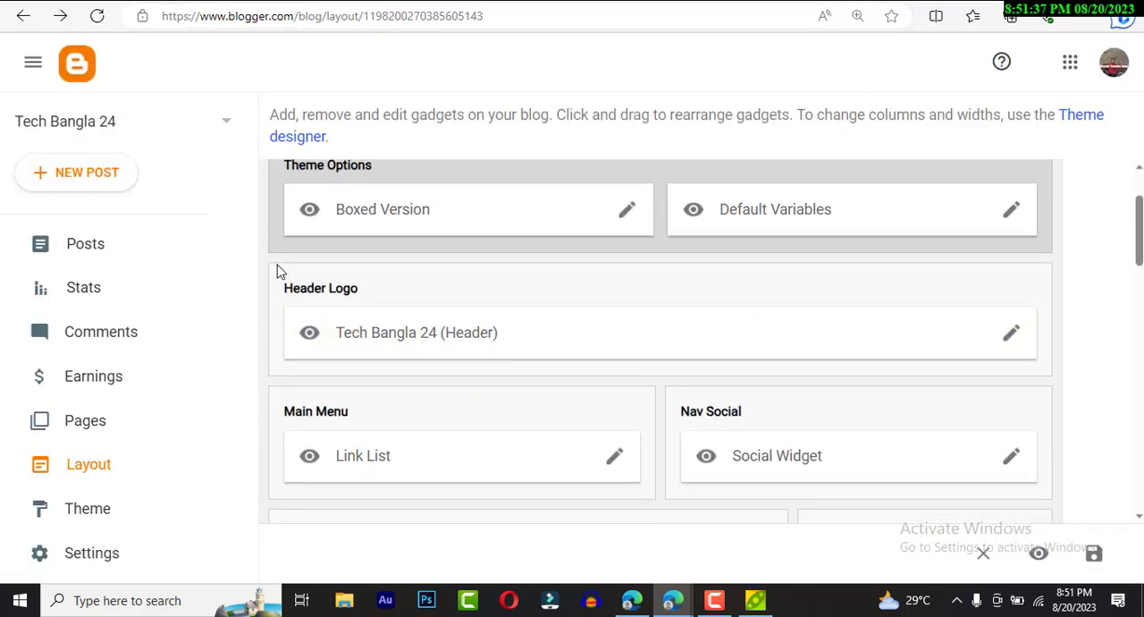
{"action": "scroll", "coordinate": [697, 380], "scroll_direction": "down", "scroll_amount": 1}
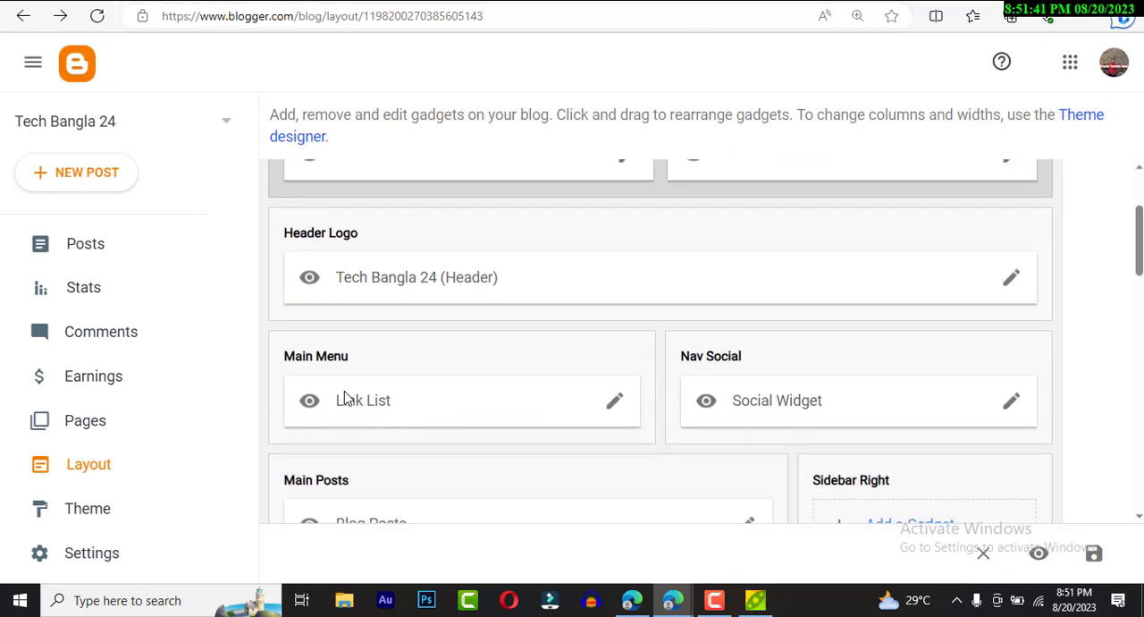
{"action": "left_click", "coordinate": [613, 403]}
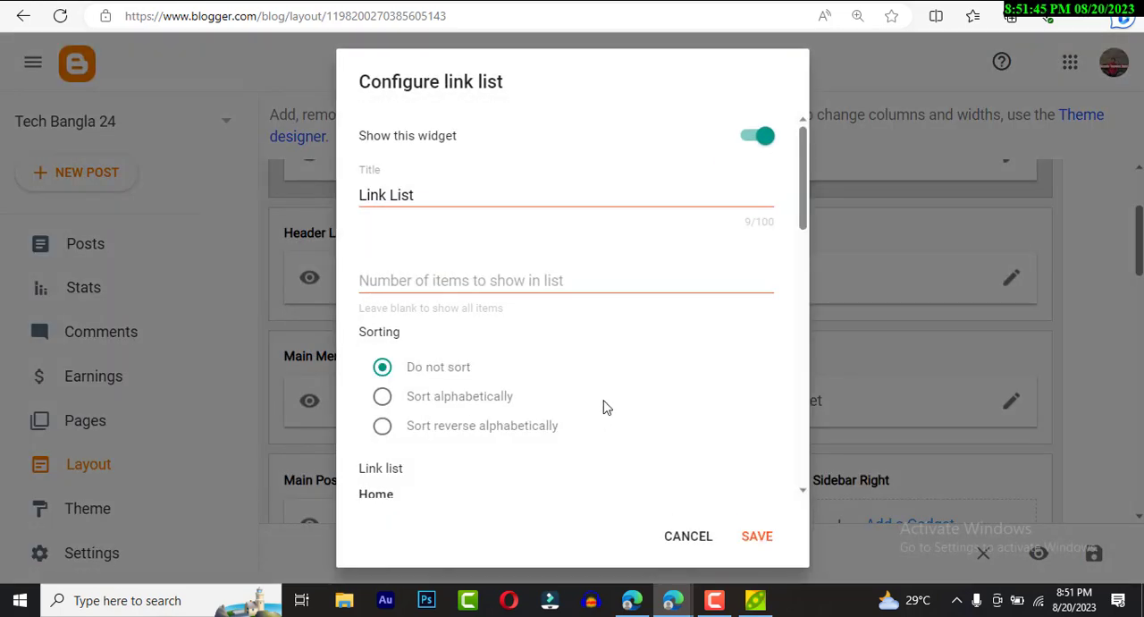
{"action": "scroll", "coordinate": [603, 408], "scroll_direction": "down", "scroll_amount": 3}
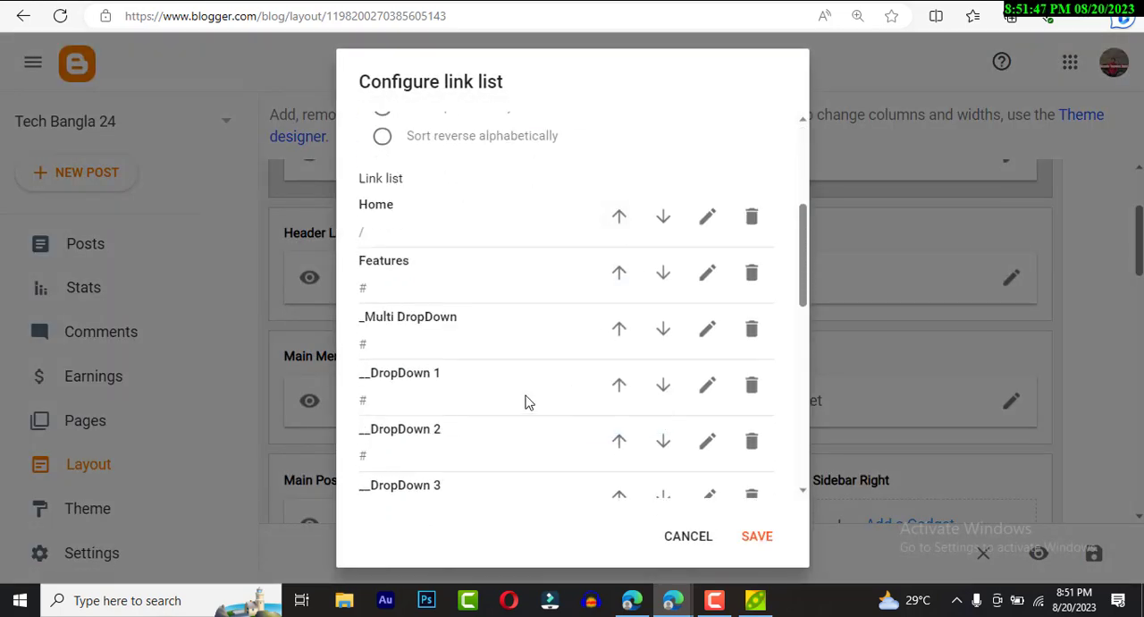
{"action": "scroll", "coordinate": [526, 403], "scroll_direction": "down", "scroll_amount": 5}
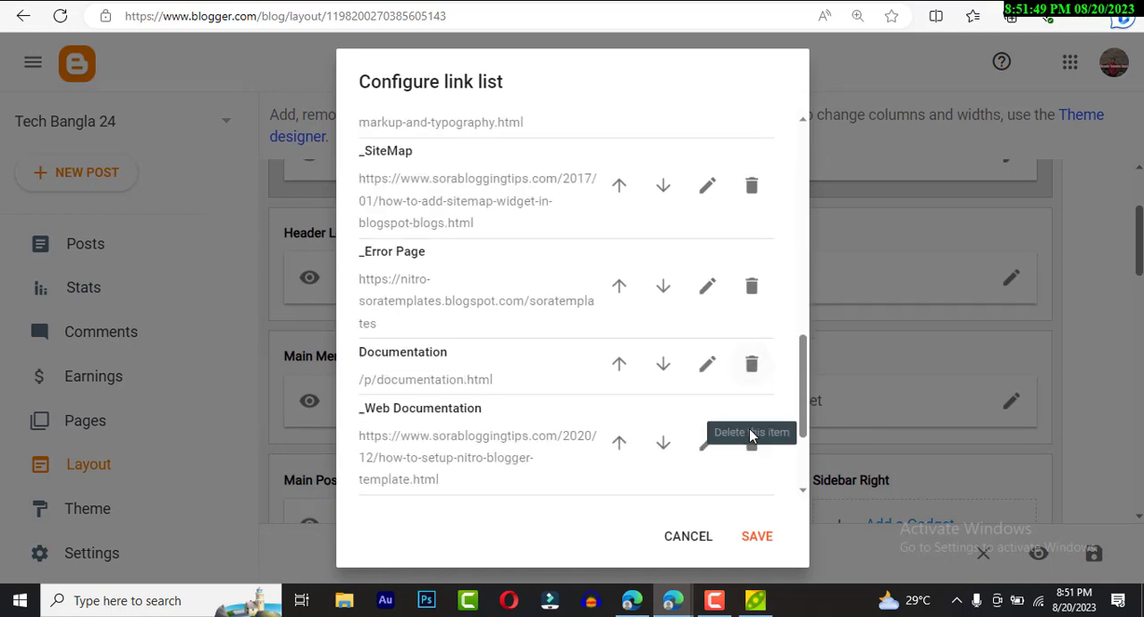
- Delete every item of the Main Menu link list except Home, from the last documentation links up to Features
{"action": "scroll", "coordinate": [749, 430], "scroll_direction": "down", "scroll_amount": 2}
{"action": "left_click", "coordinate": [753, 420]}
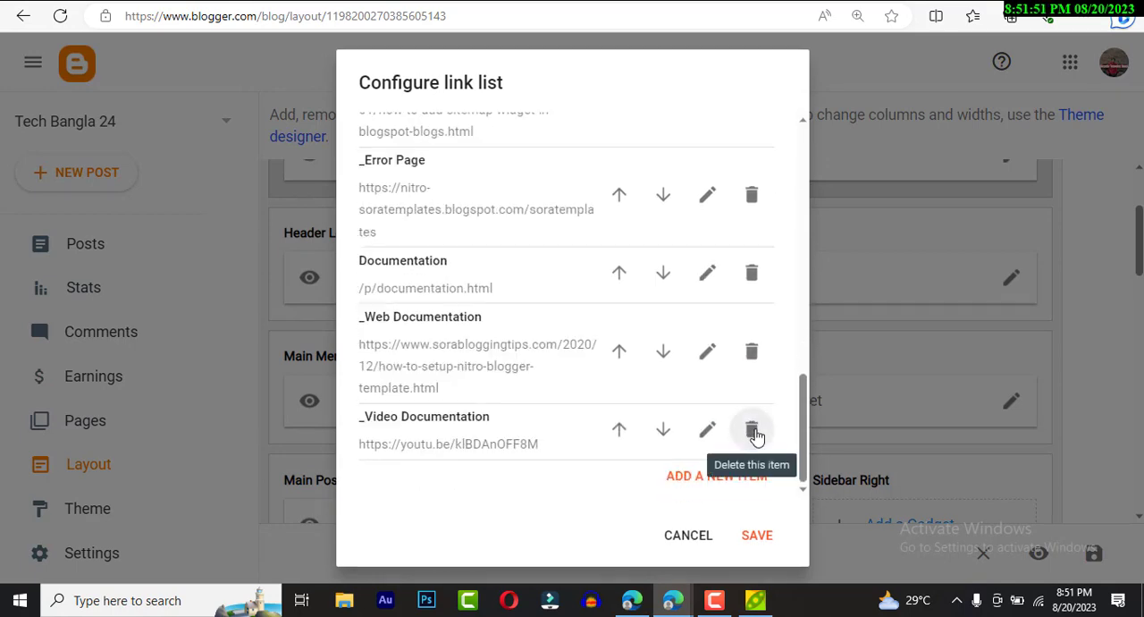
{"action": "left_click", "coordinate": [752, 431]}
{"action": "left_click", "coordinate": [752, 420]}
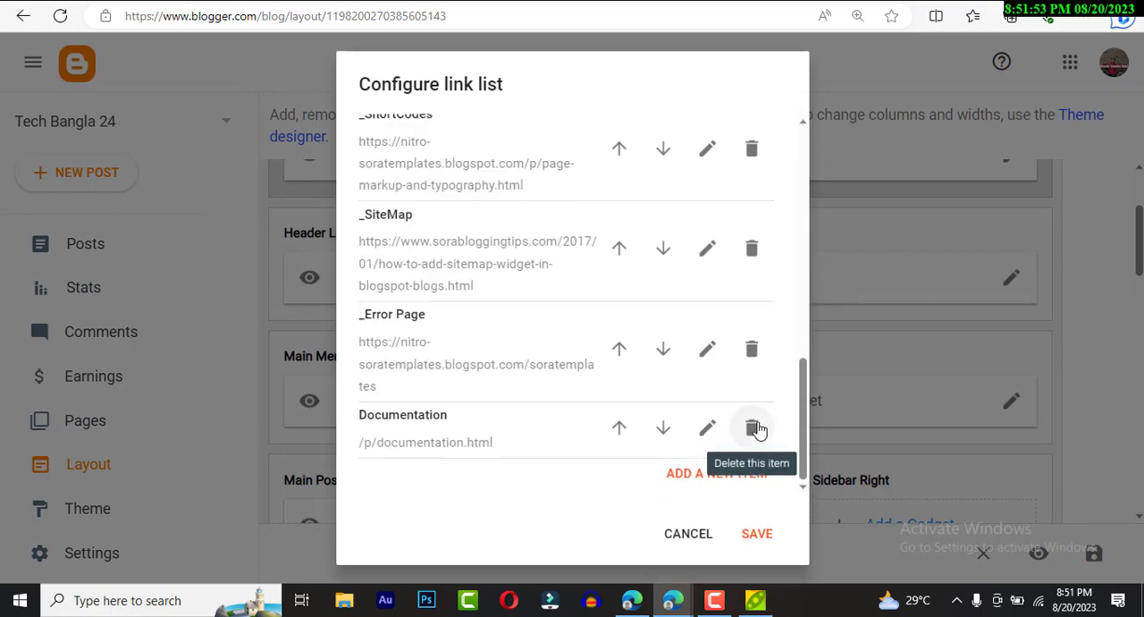
{"action": "left_click", "coordinate": [756, 428]}
{"action": "left_click", "coordinate": [755, 402]}
{"action": "left_click", "coordinate": [755, 404]}
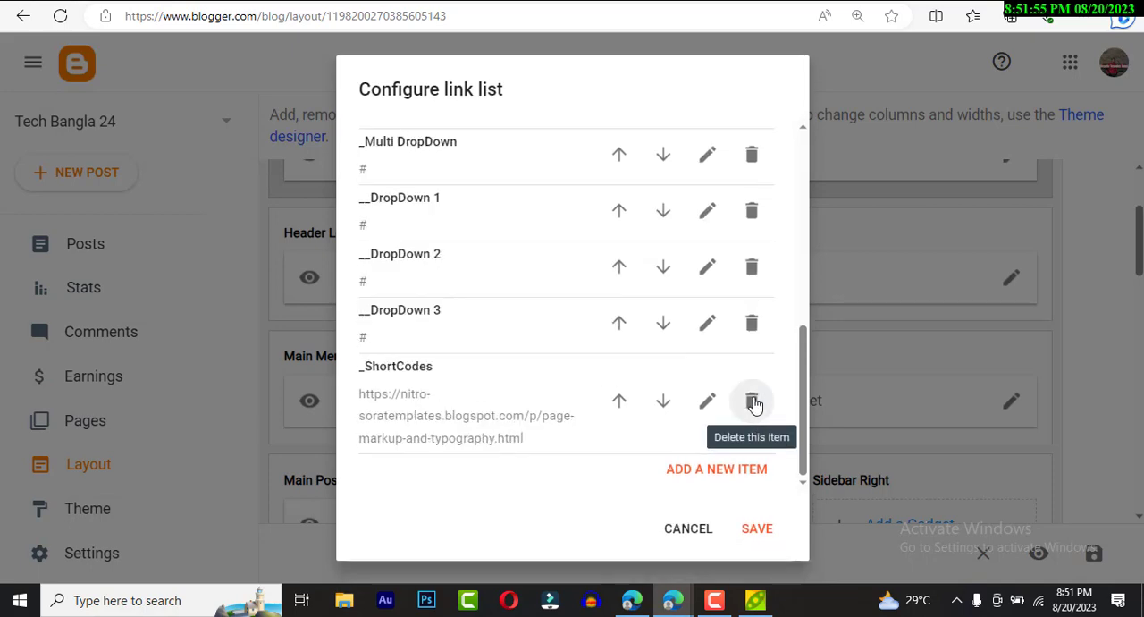
{"action": "left_click", "coordinate": [755, 403]}
{"action": "left_click", "coordinate": [717, 421]}
{"action": "left_click", "coordinate": [717, 420]}
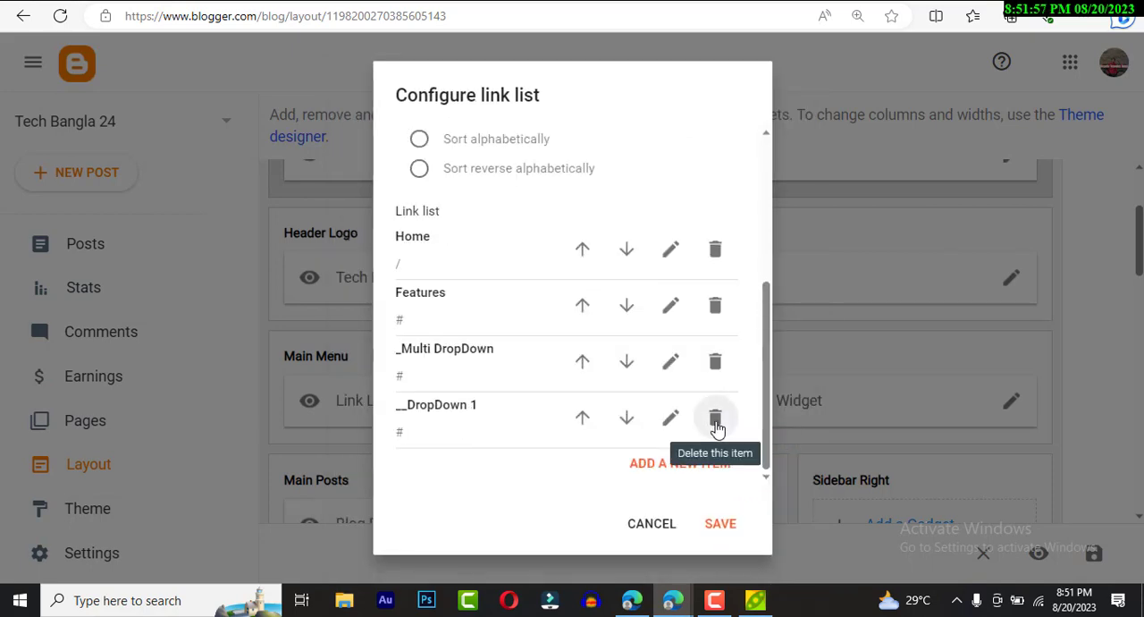
{"action": "left_click", "coordinate": [716, 420]}
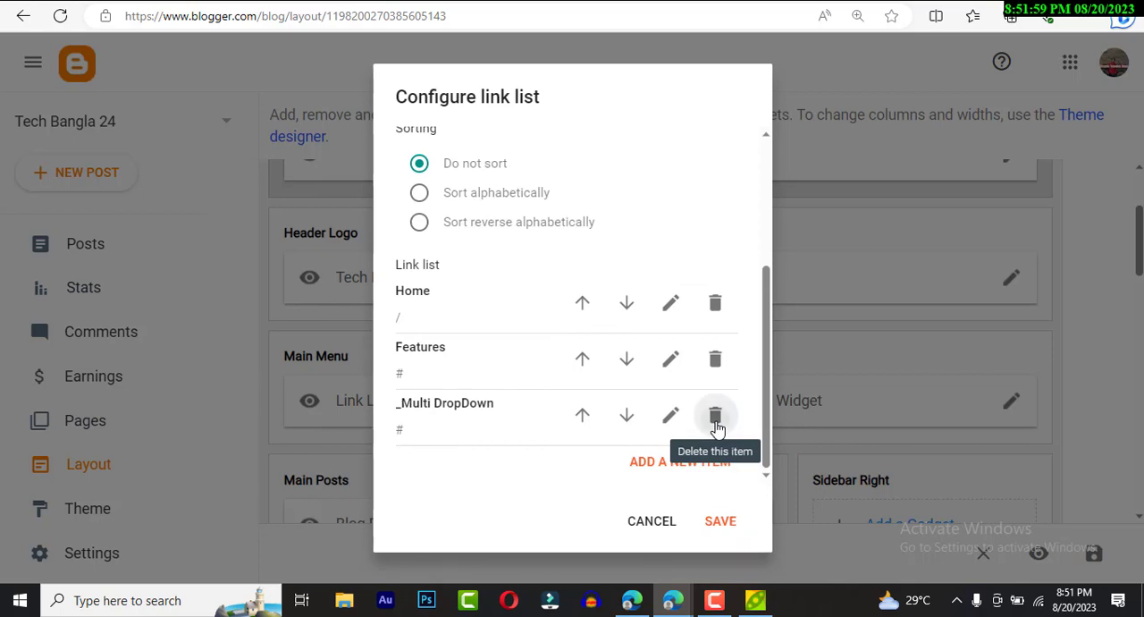
{"action": "left_click", "coordinate": [715, 417]}
{"action": "left_click", "coordinate": [716, 415]}
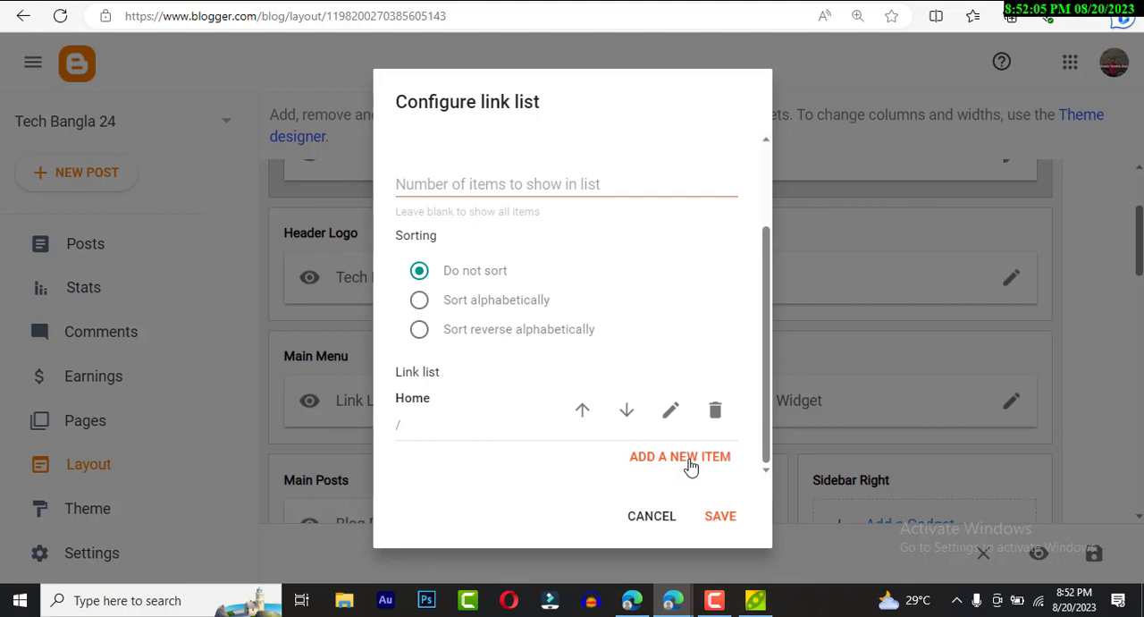
{"action": "scroll", "coordinate": [657, 447], "scroll_direction": "up", "scroll_amount": 2}
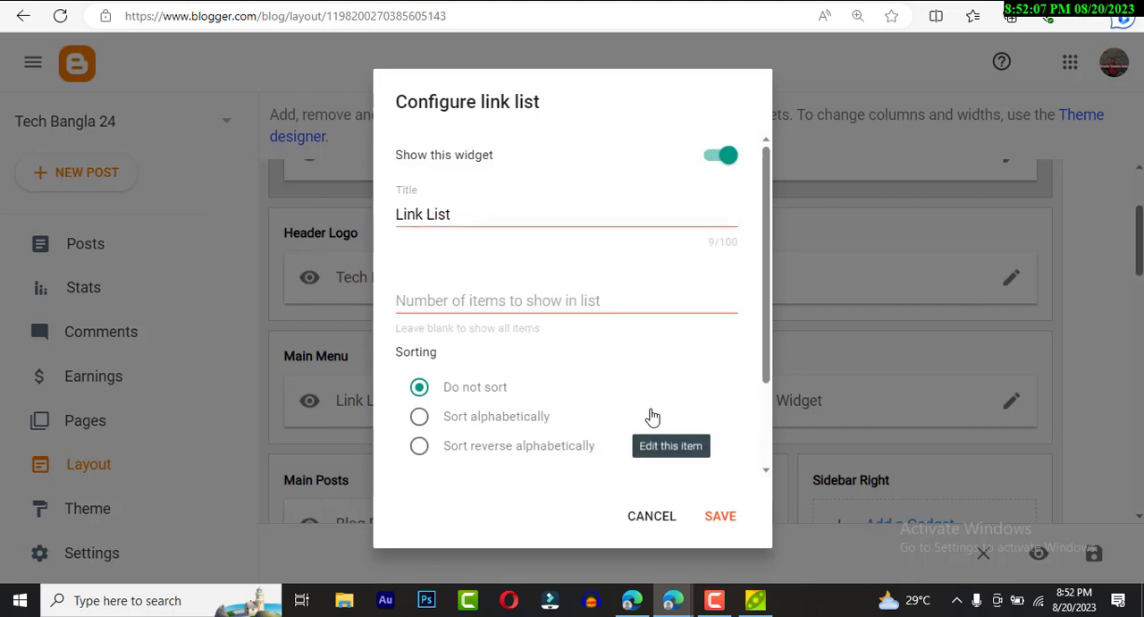
{"action": "scroll", "coordinate": [652, 418], "scroll_direction": "down", "scroll_amount": 2}
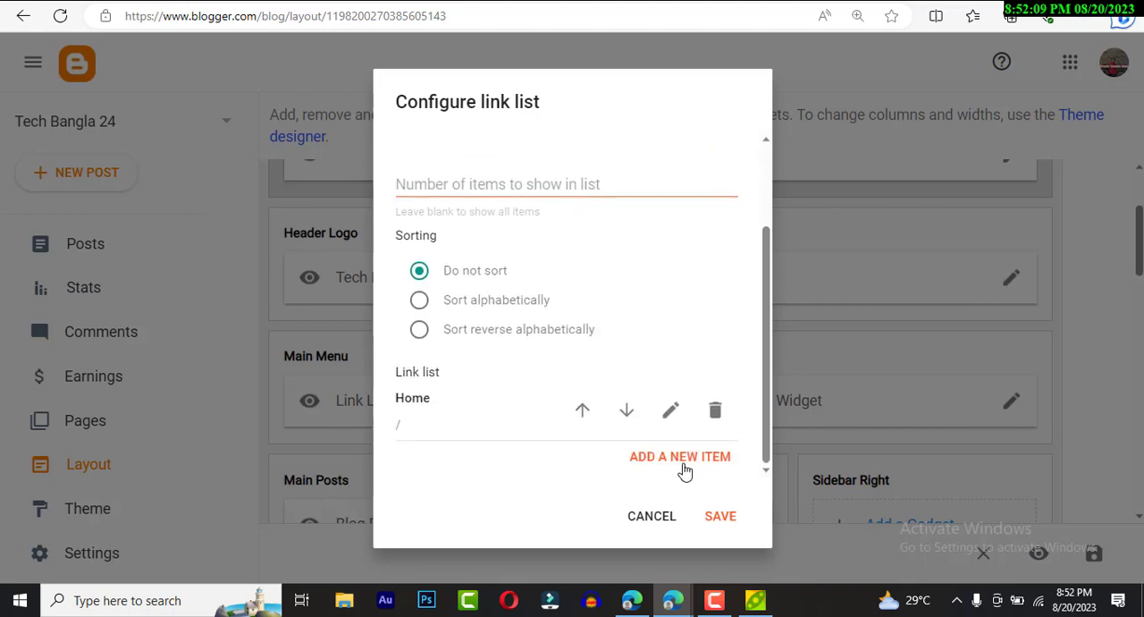
{"action": "left_click", "coordinate": [684, 471]}
{"action": "scroll", "coordinate": [485, 461], "scroll_direction": "down", "scroll_amount": 2}
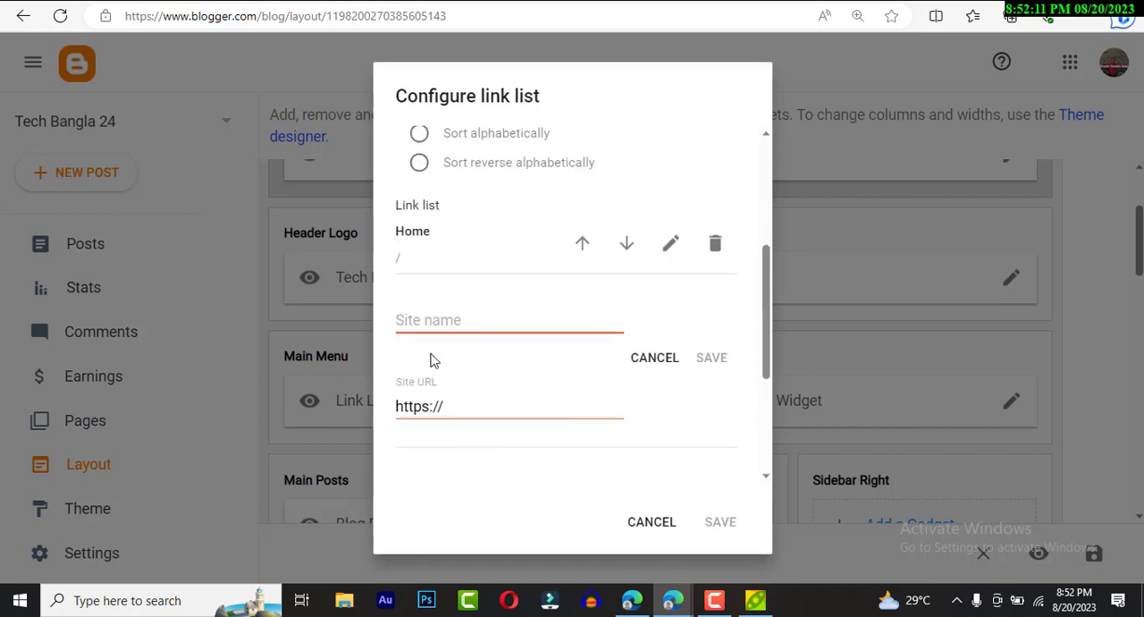
{"action": "left_click", "coordinate": [448, 320]}
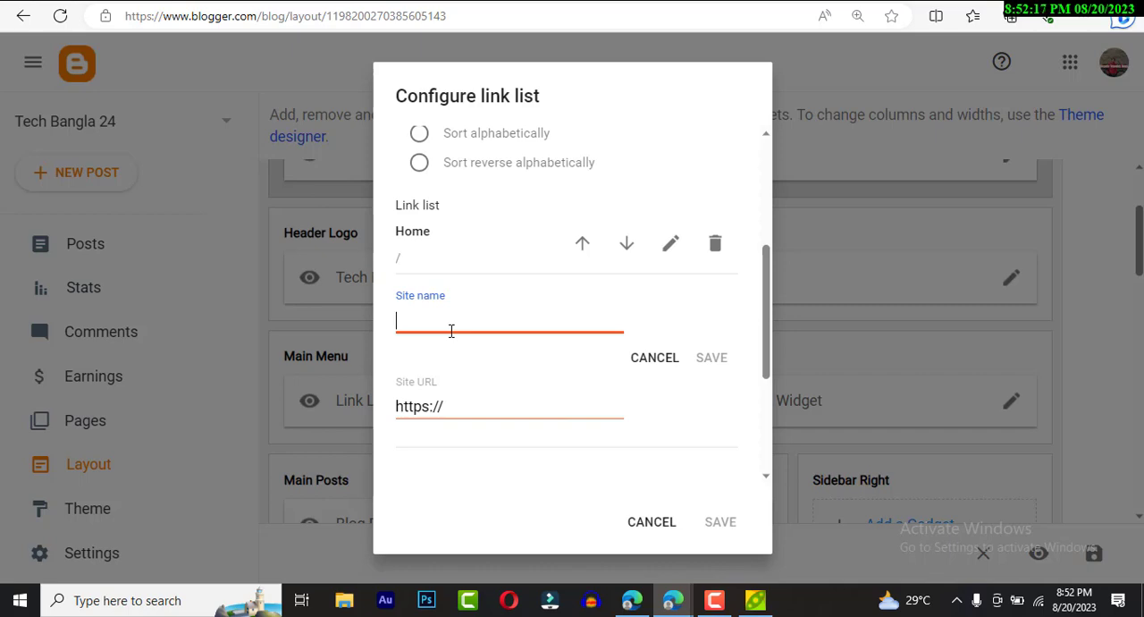
{"action": "type", "text": "News"}
{"action": "left_click", "coordinate": [715, 359]}
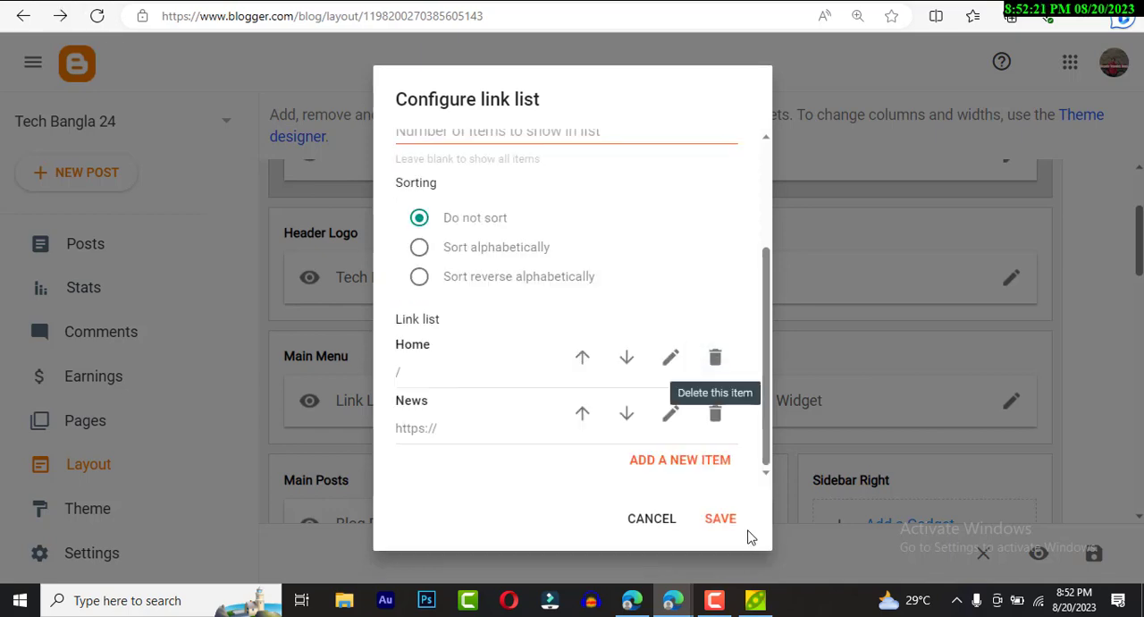
{"action": "left_click", "coordinate": [693, 461]}
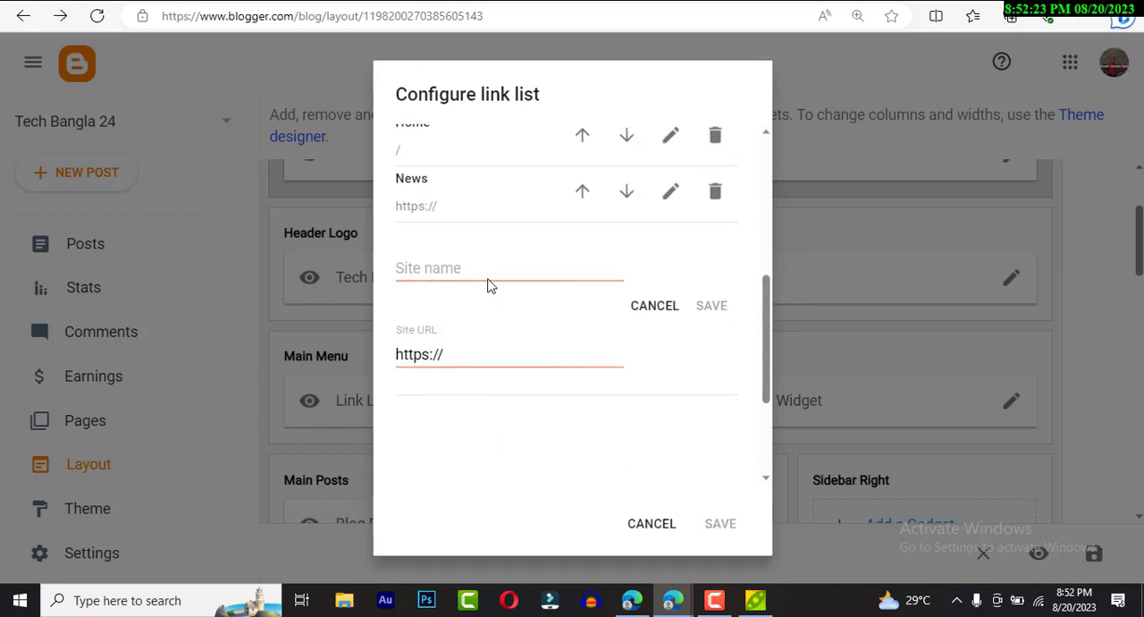
{"action": "left_click", "coordinate": [488, 269]}
{"action": "type", "text": "S"}
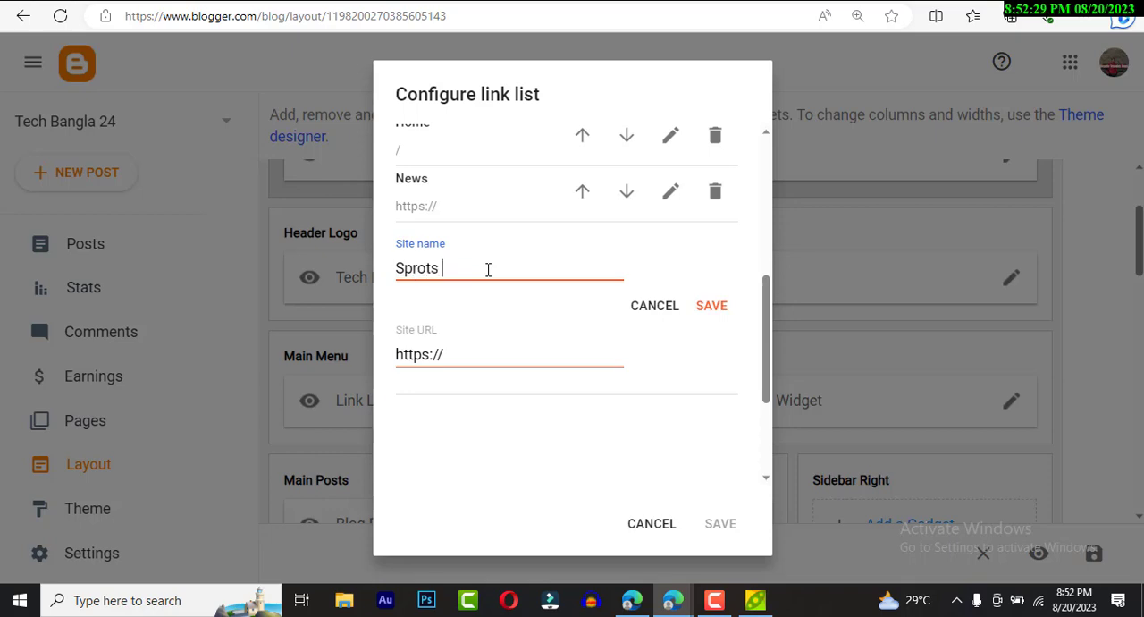
{"action": "key", "text": "BackSpace"}
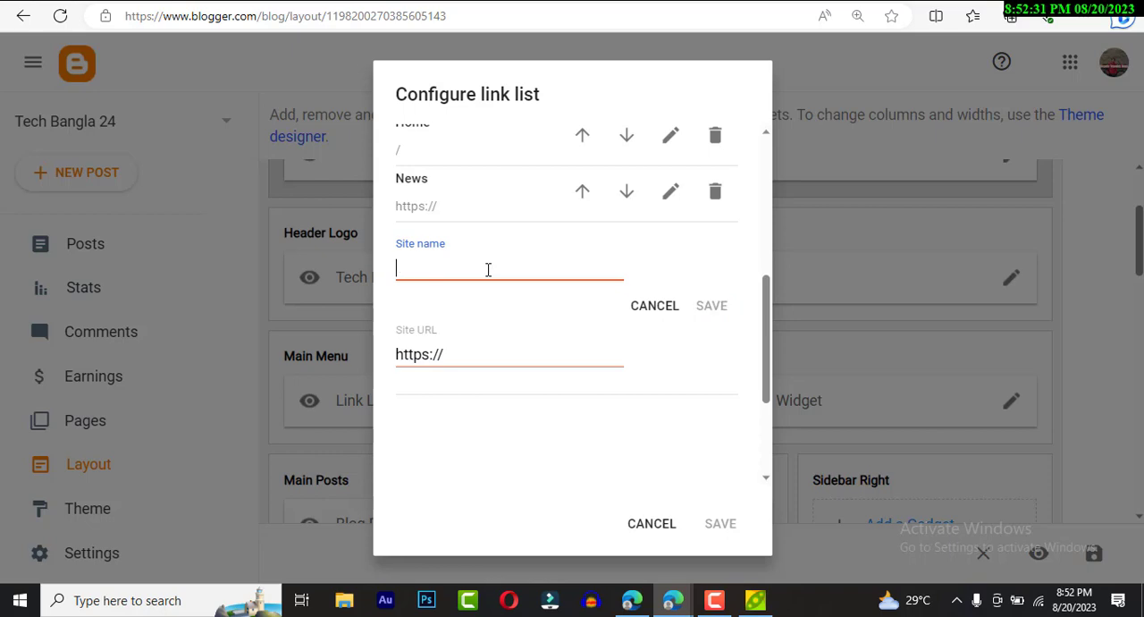
{"action": "type", "text": "Job News"}
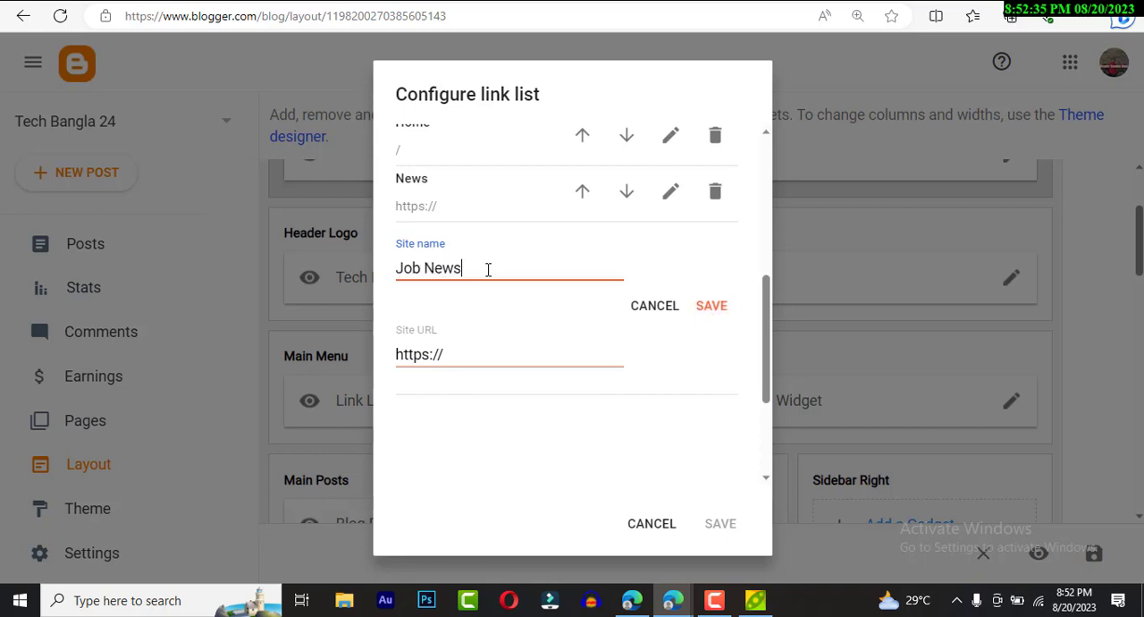
{"action": "left_click", "coordinate": [714, 306]}
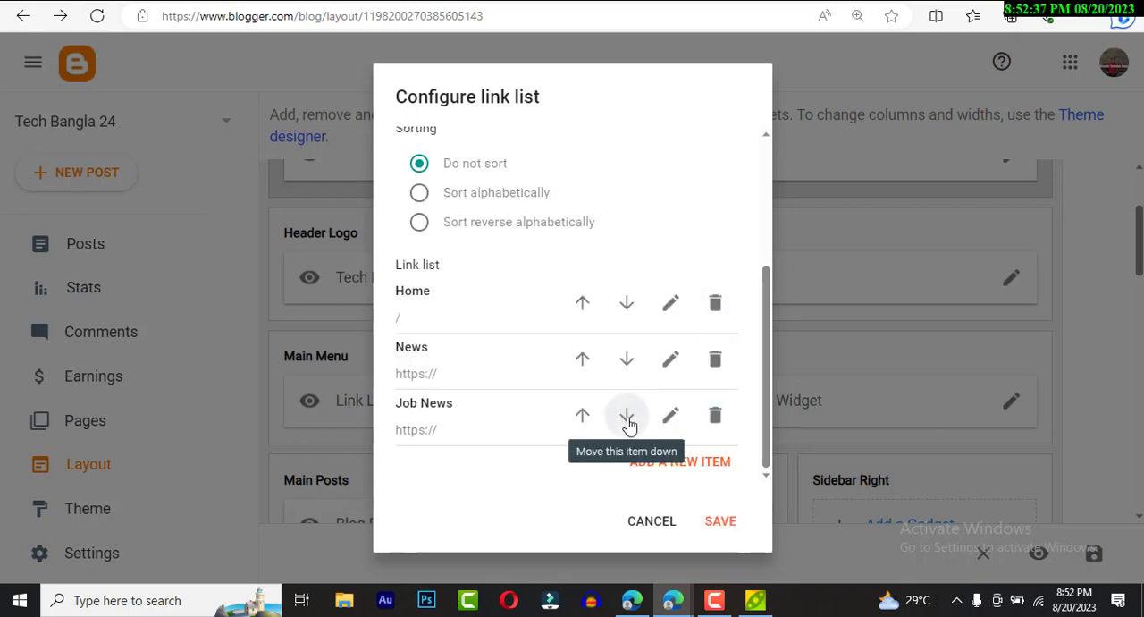
- Save the link list configuration and reload the live blog to check the main menu
{"action": "left_click", "coordinate": [723, 523]}
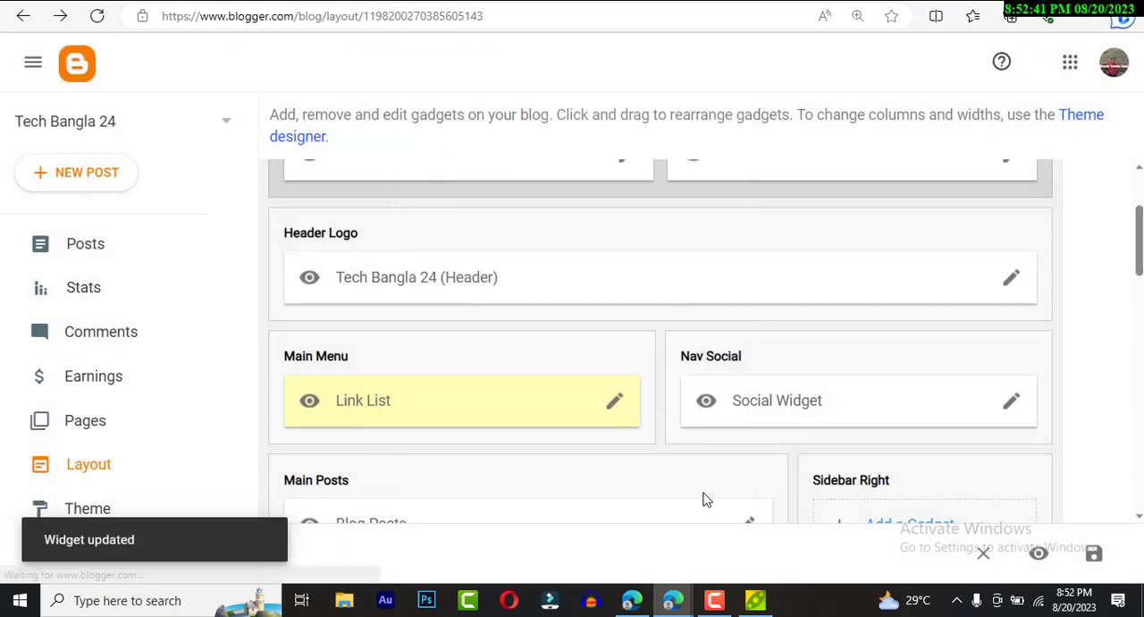
{"action": "left_click", "coordinate": [298, 1]}
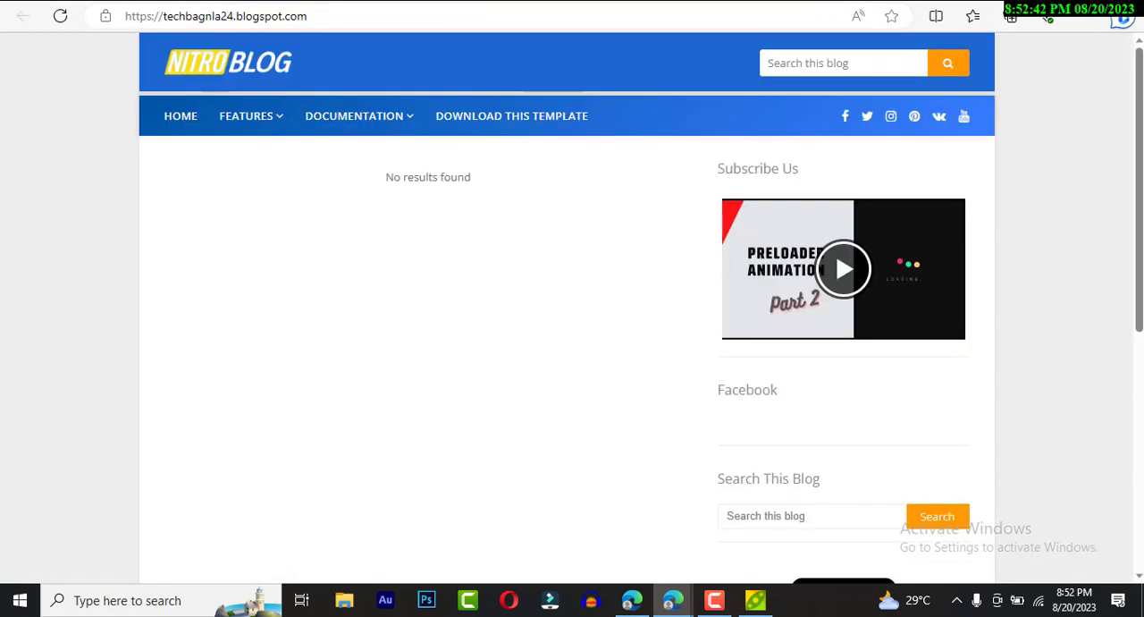
{"action": "left_click", "coordinate": [60, 16]}
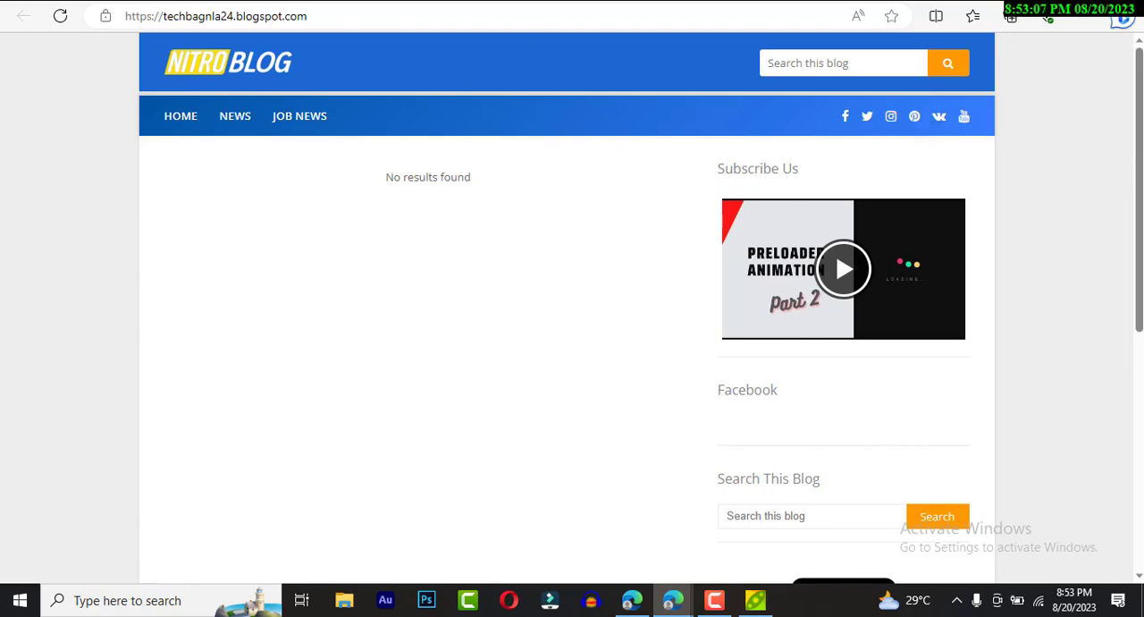
- Open the Nav Social widget in the Blogger layout, review its facebook entry and other social links, and save them without edits
{"action": "left_click", "coordinate": [183, 1]}
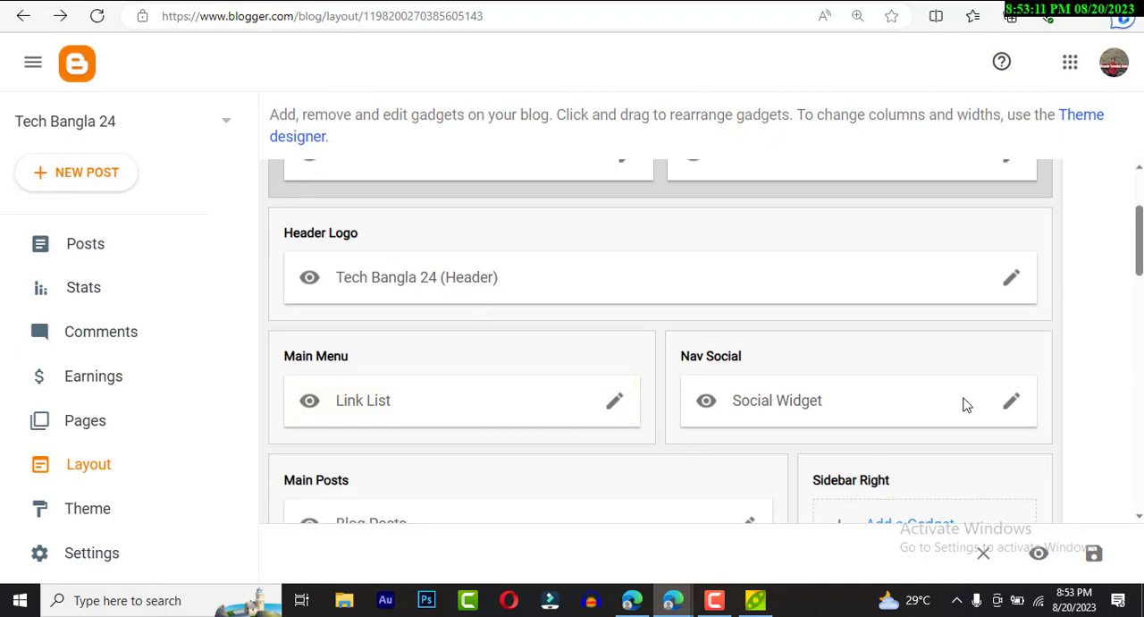
{"action": "left_click", "coordinate": [1011, 402]}
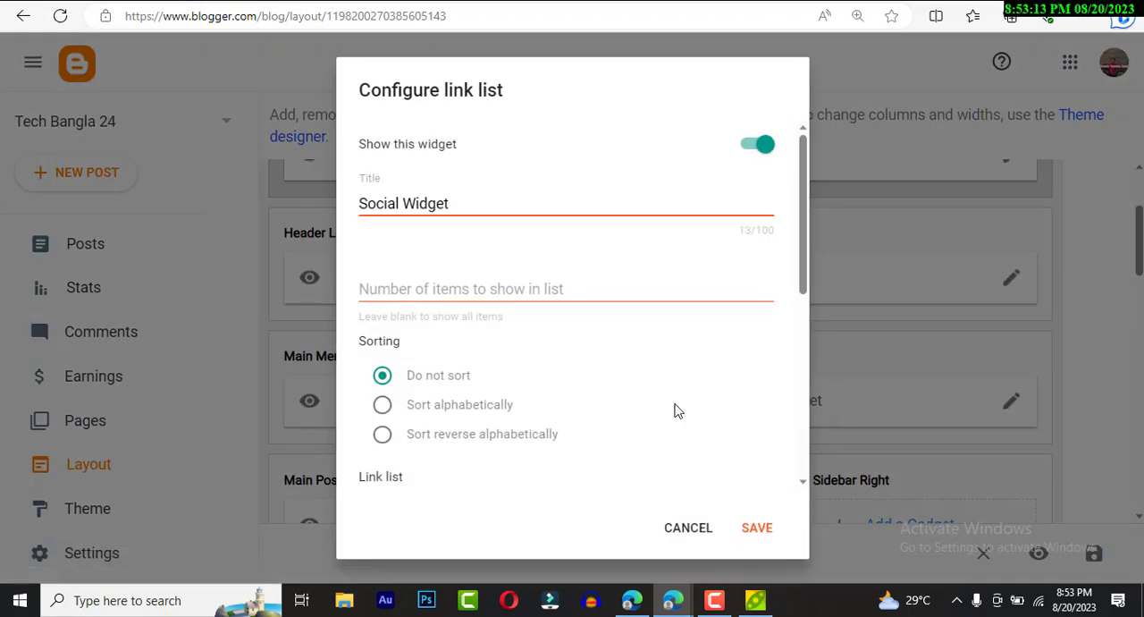
{"action": "scroll", "coordinate": [674, 409], "scroll_direction": "down", "scroll_amount": 5}
{"action": "scroll", "coordinate": [603, 340], "scroll_direction": "up", "scroll_amount": 1}
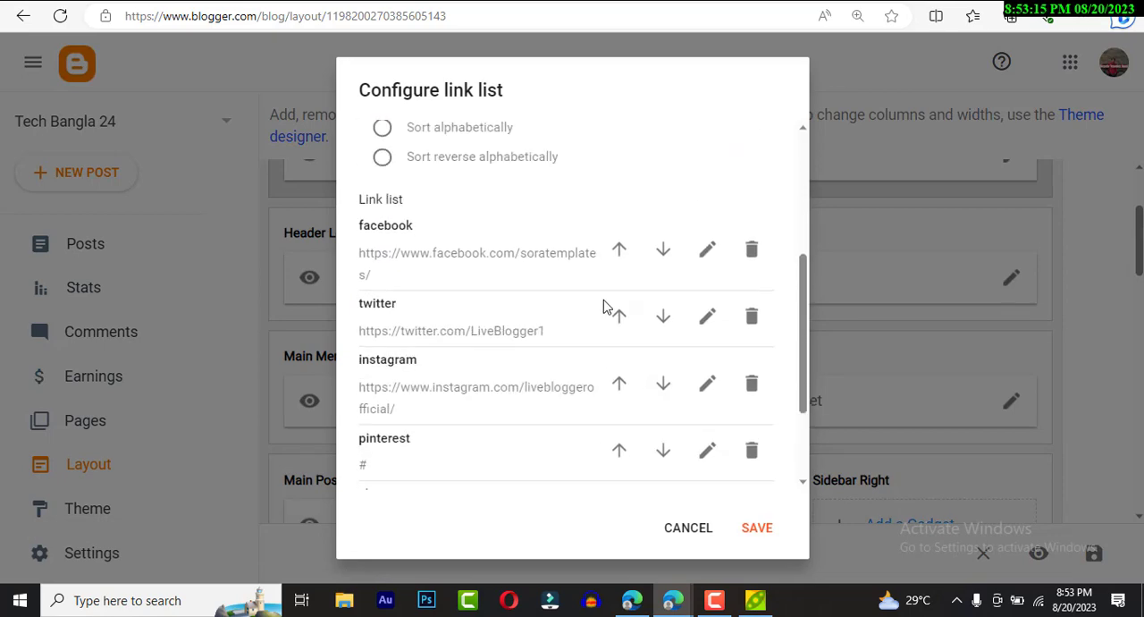
{"action": "left_click", "coordinate": [701, 256]}
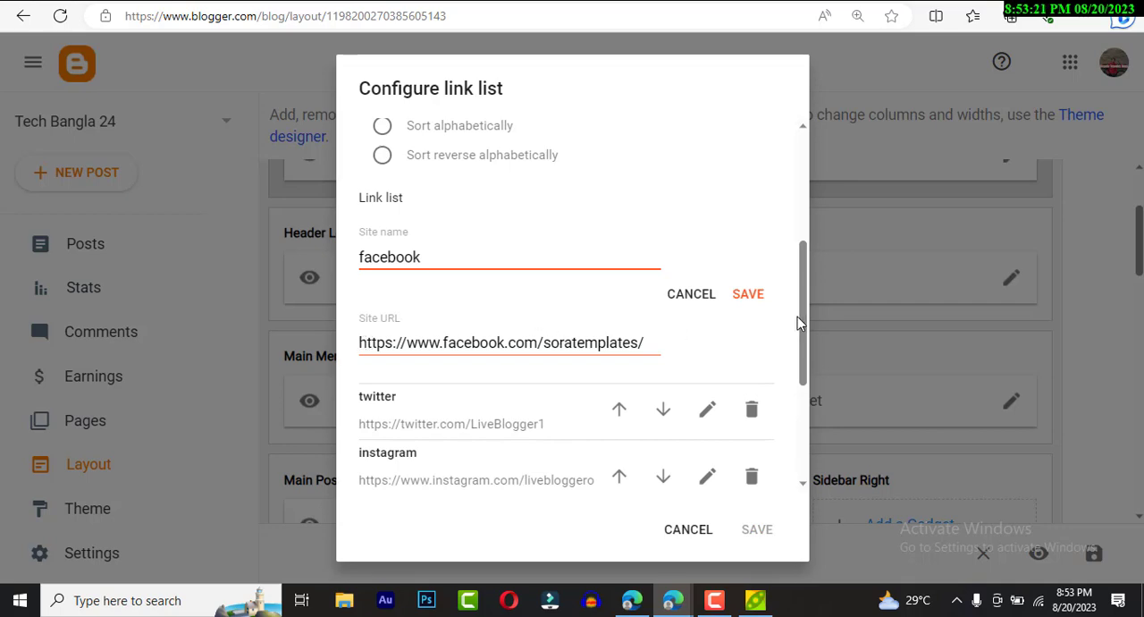
{"action": "left_click", "coordinate": [749, 295]}
{"action": "scroll", "coordinate": [754, 454], "scroll_direction": "down", "scroll_amount": 3}
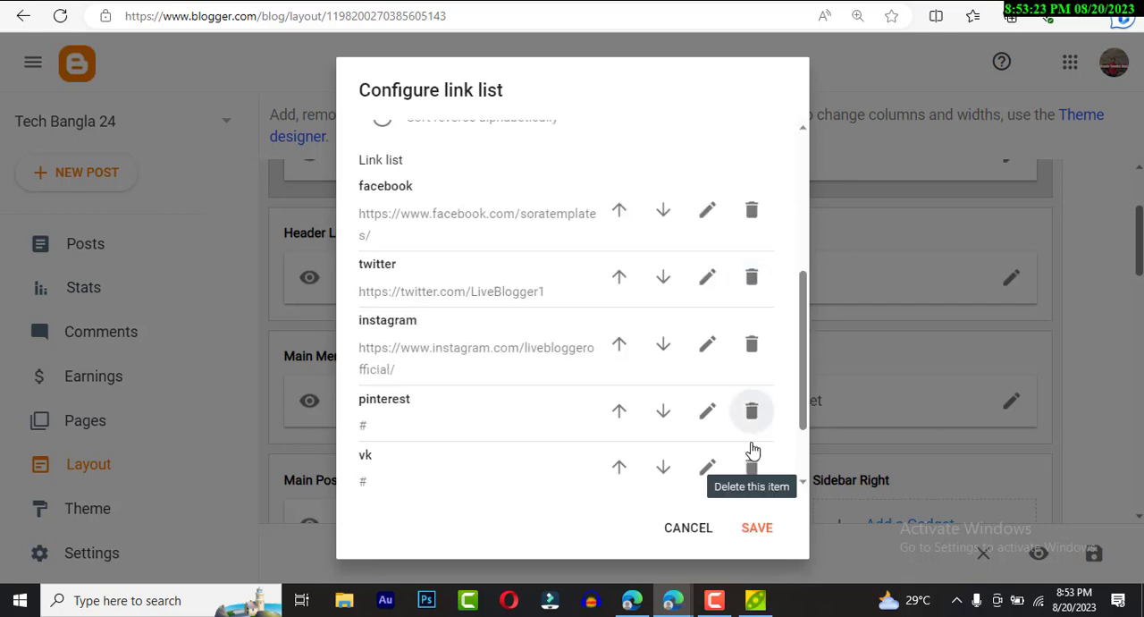
{"action": "left_click", "coordinate": [758, 531]}
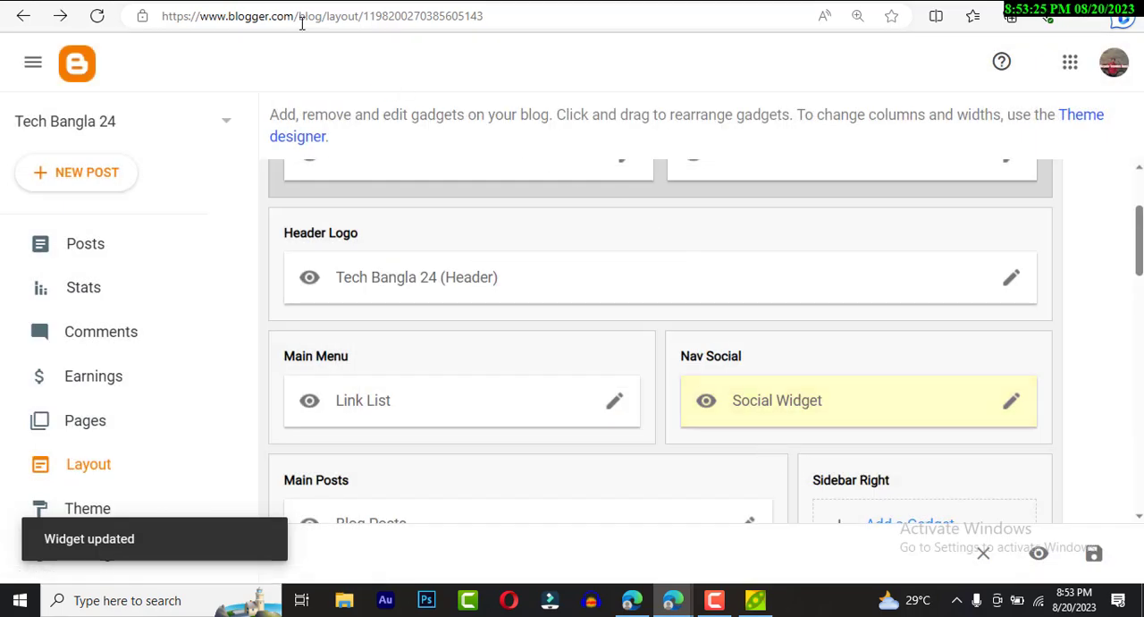
- Switch to the live blog and examine the social icons in the menu bar and the sidebar gadgets
{"action": "left_click", "coordinate": [947, 1]}
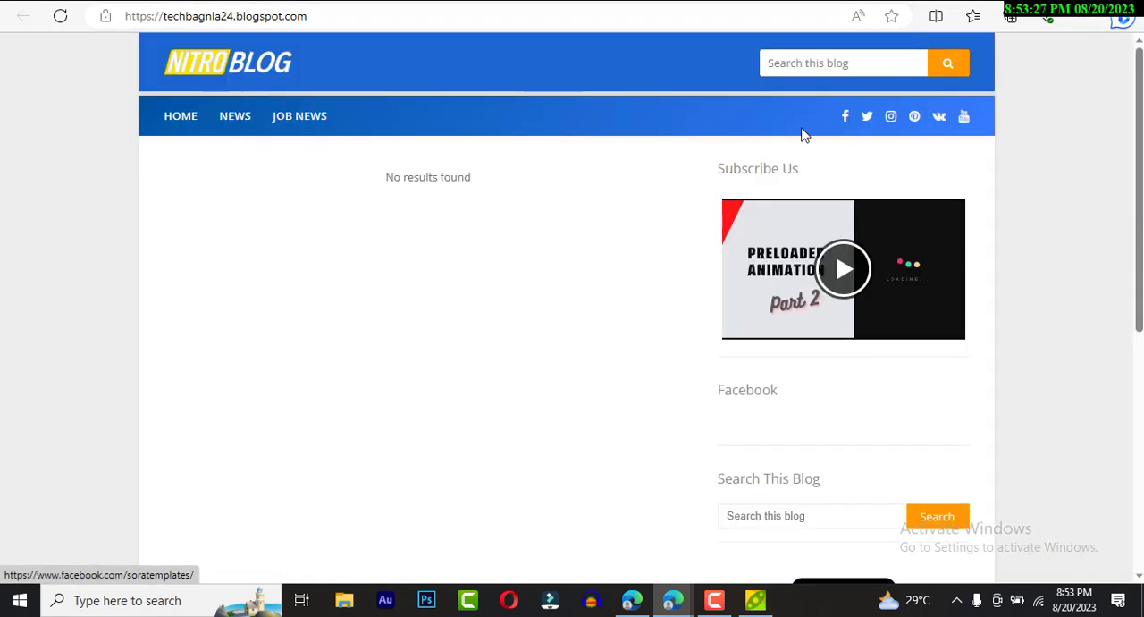
{"action": "scroll", "coordinate": [464, 136], "scroll_direction": "down", "scroll_amount": 1}
{"action": "scroll", "coordinate": [464, 143], "scroll_direction": "down", "scroll_amount": 2}
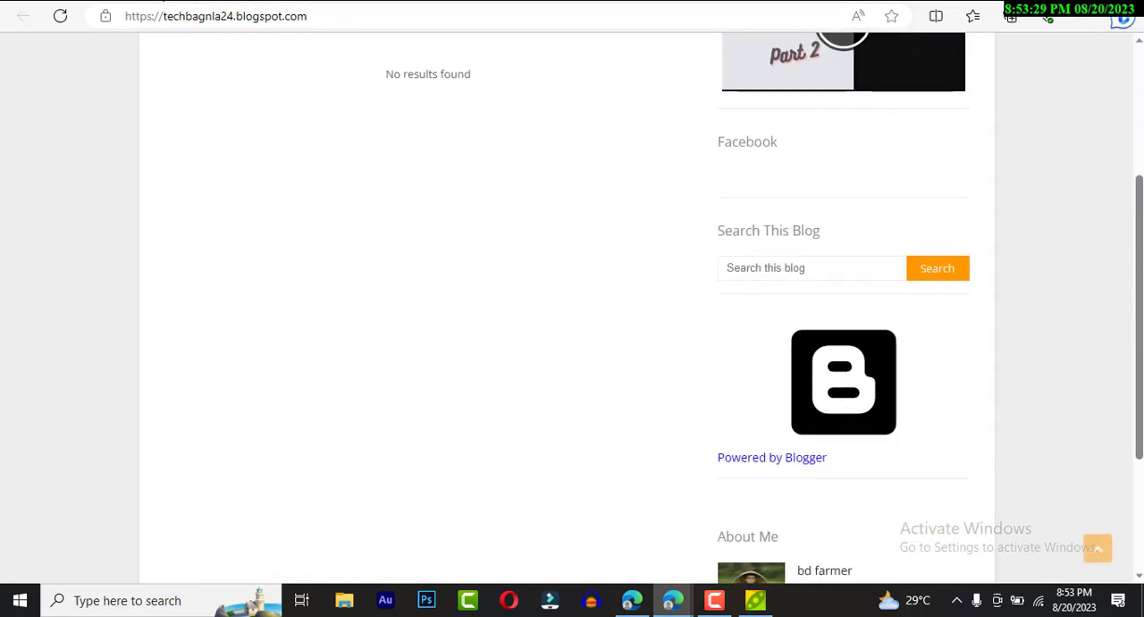
- Switch back to the Blogger Layout page and open the Theme designer to view its background options and blog preview
{"action": "left_click", "coordinate": [161, 1]}
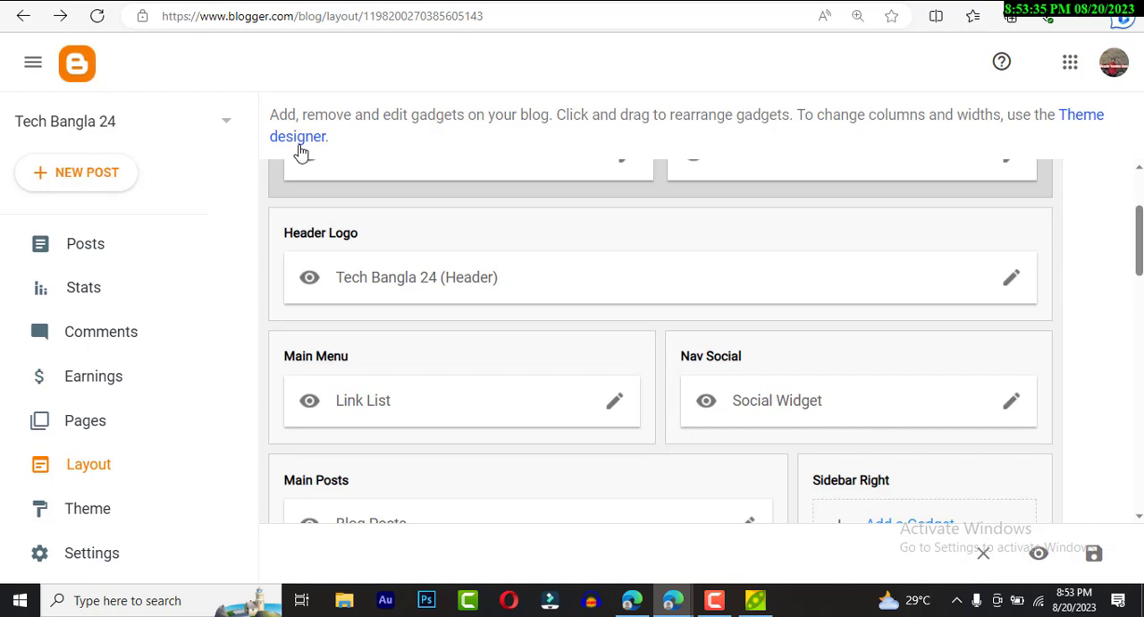
{"action": "left_click", "coordinate": [1081, 116]}
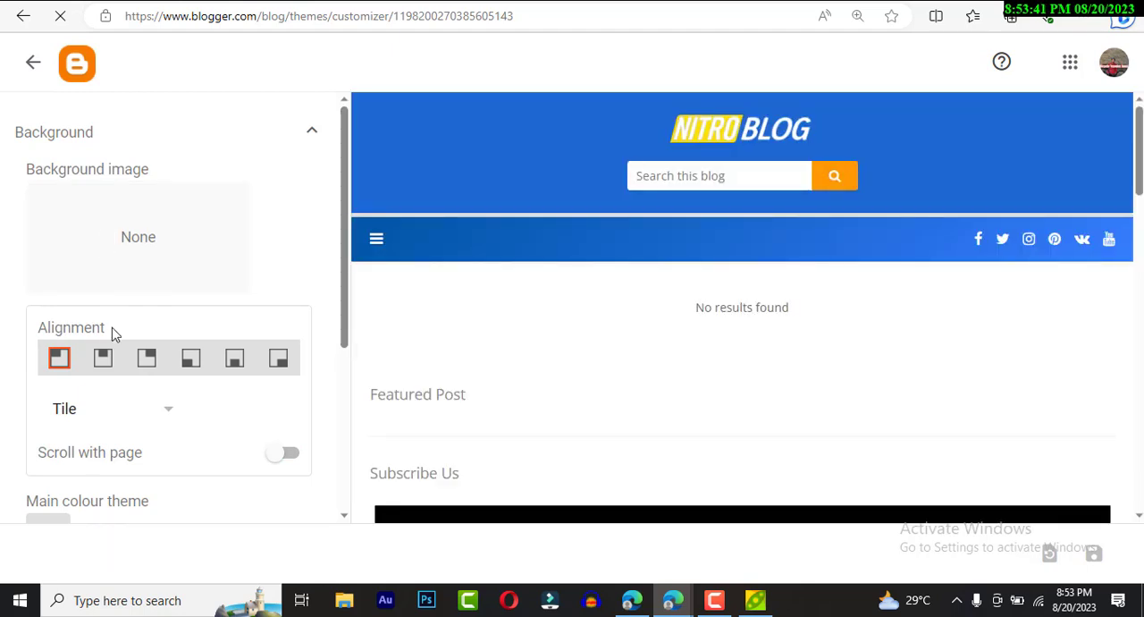
{"action": "scroll", "coordinate": [741, 253], "scroll_direction": "down", "scroll_amount": 2}
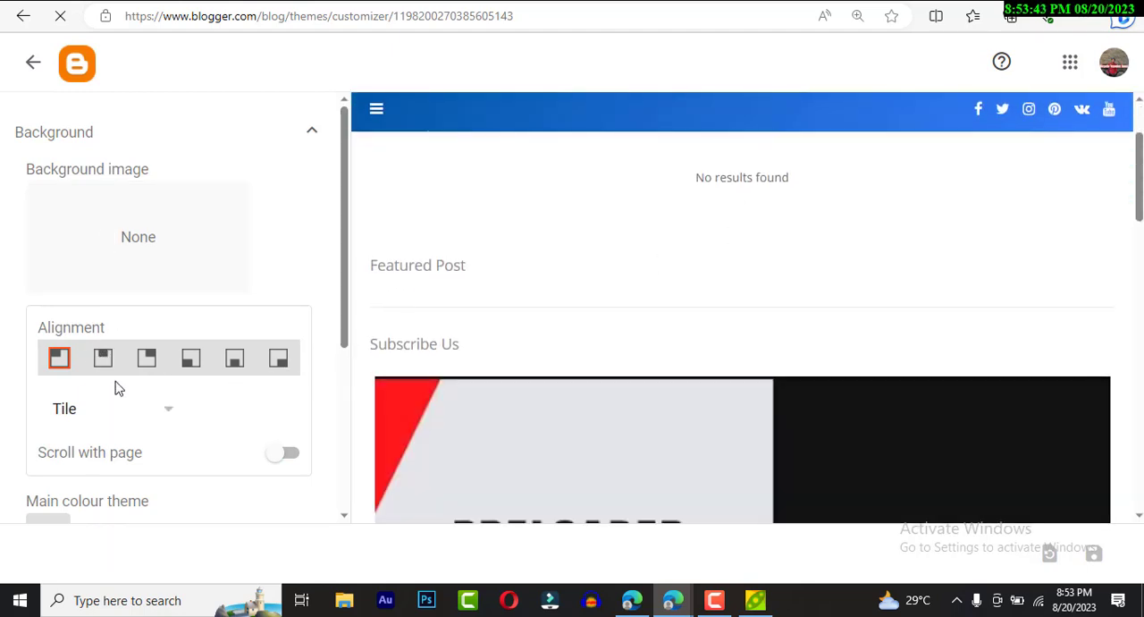
- Look at the main colour theme option in the Theme designer, leave it without changes, and return to the Layout page
{"action": "scroll", "coordinate": [238, 374], "scroll_direction": "down", "scroll_amount": 3}
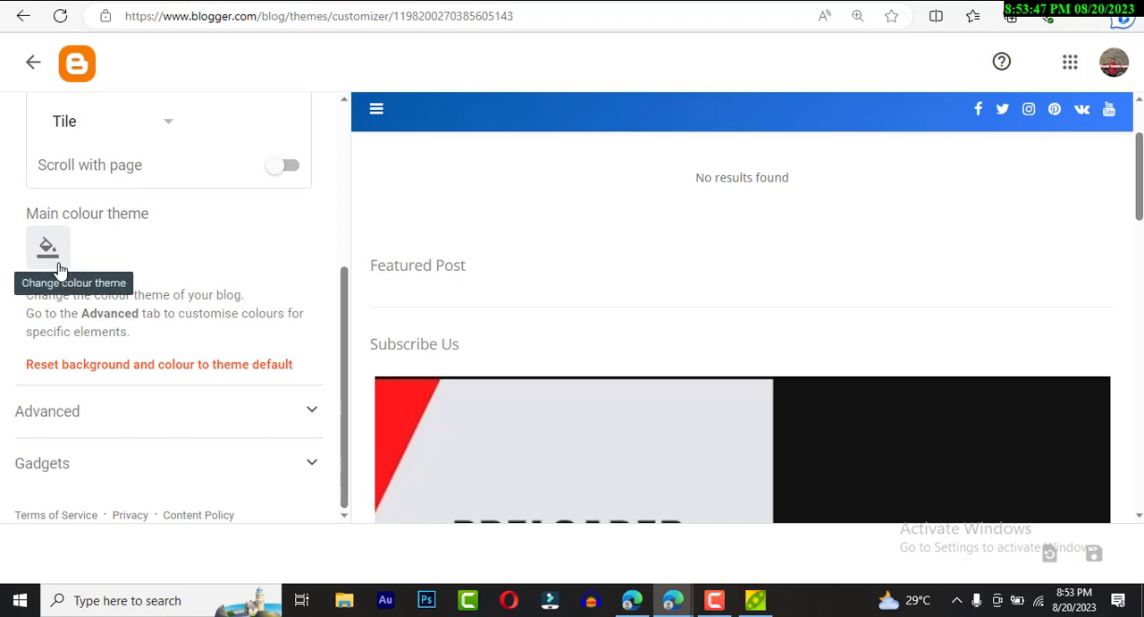
{"action": "left_click", "coordinate": [53, 259]}
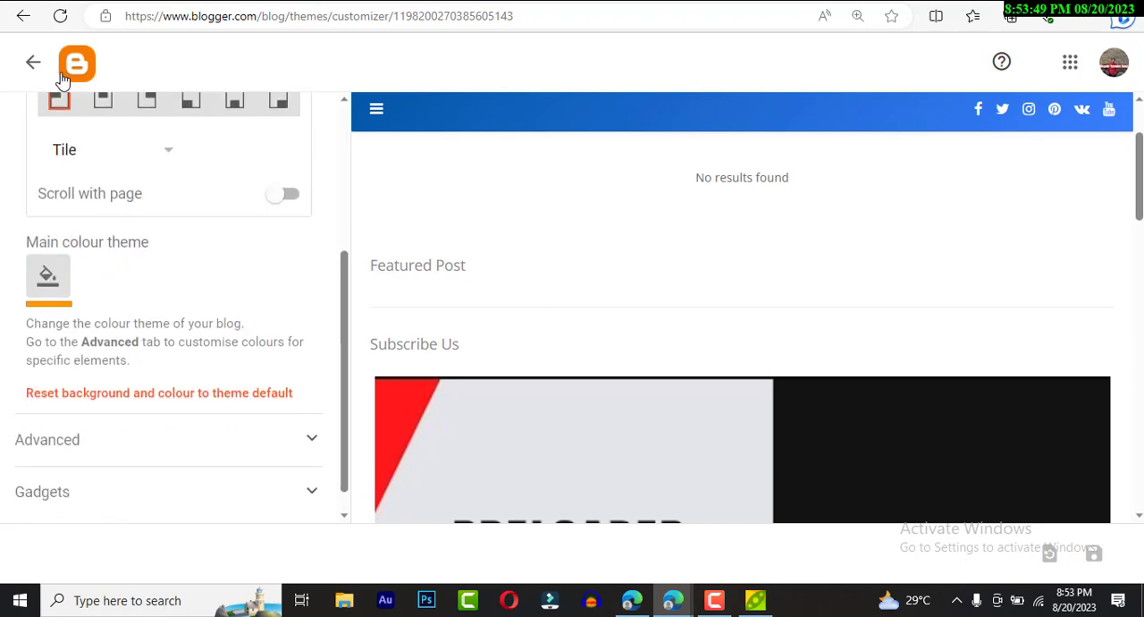
{"action": "left_click", "coordinate": [33, 63]}
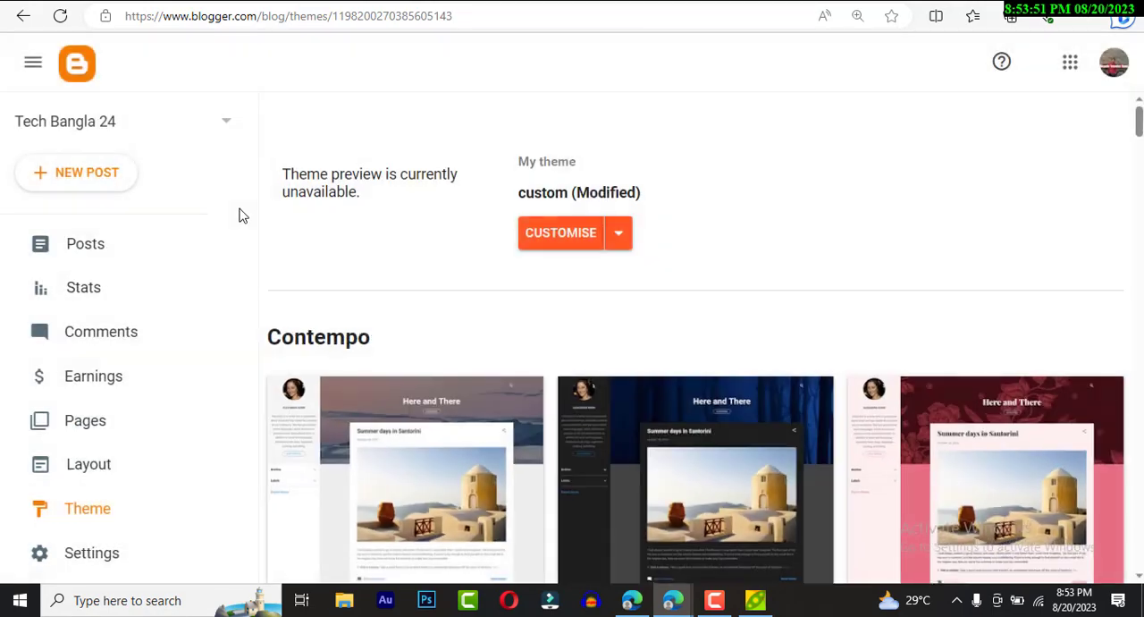
{"action": "left_click", "coordinate": [103, 459]}
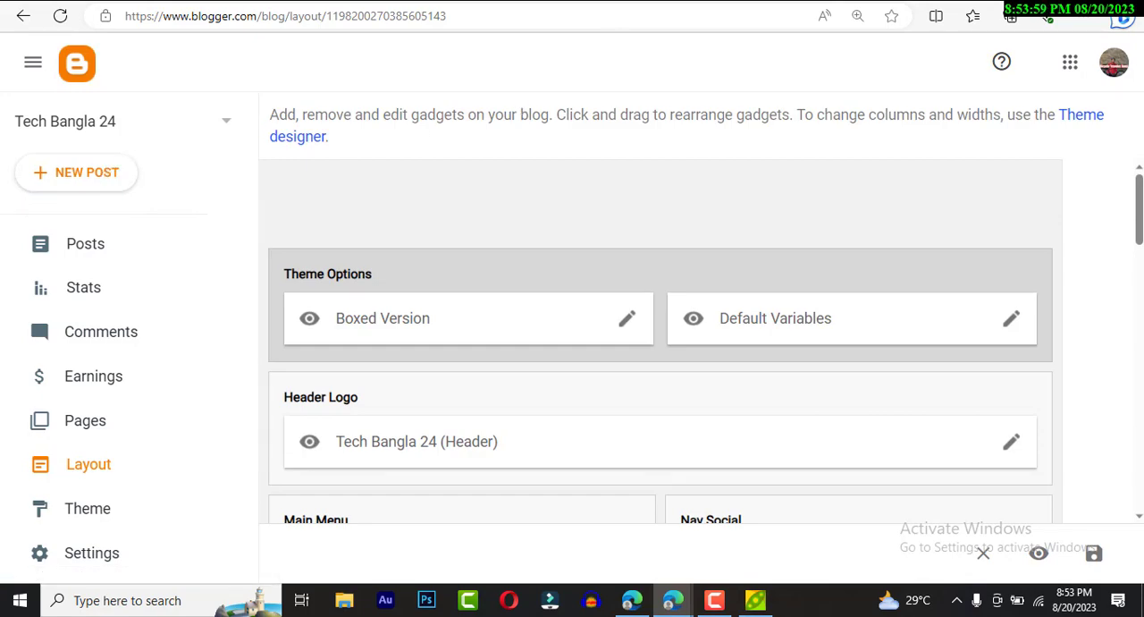
- View the Prothom Alo Bangladesh news page as a reference and return to the Blogger Layout page
{"action": "left_click", "coordinate": [616, 1]}
{"action": "scroll", "coordinate": [650, 286], "scroll_direction": "up", "scroll_amount": 10}
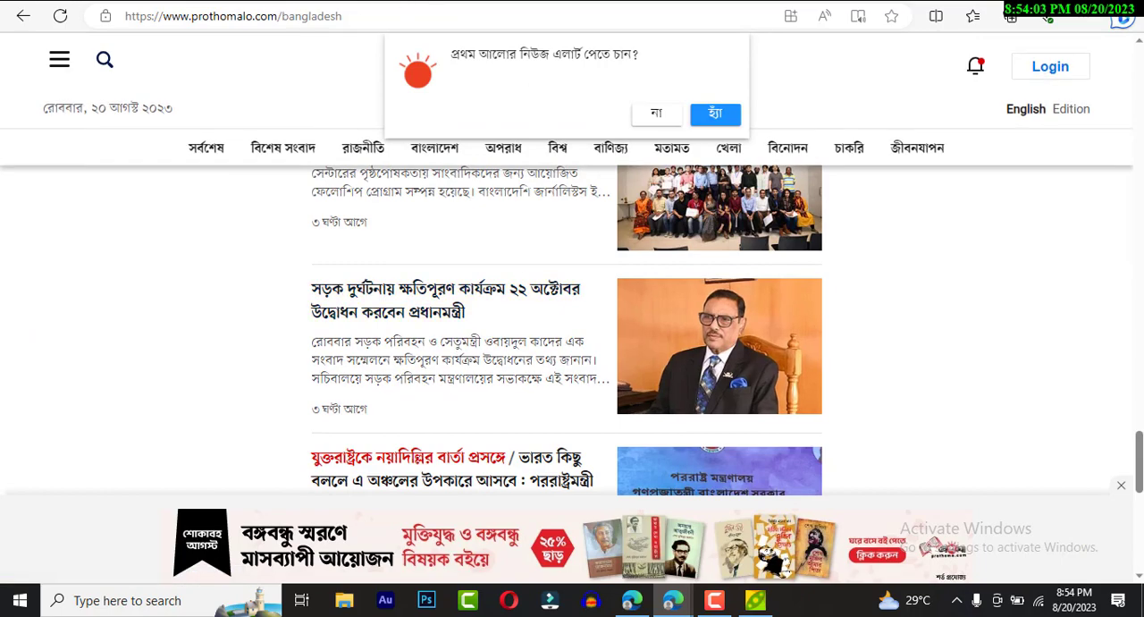
{"action": "left_click", "coordinate": [253, 1]}
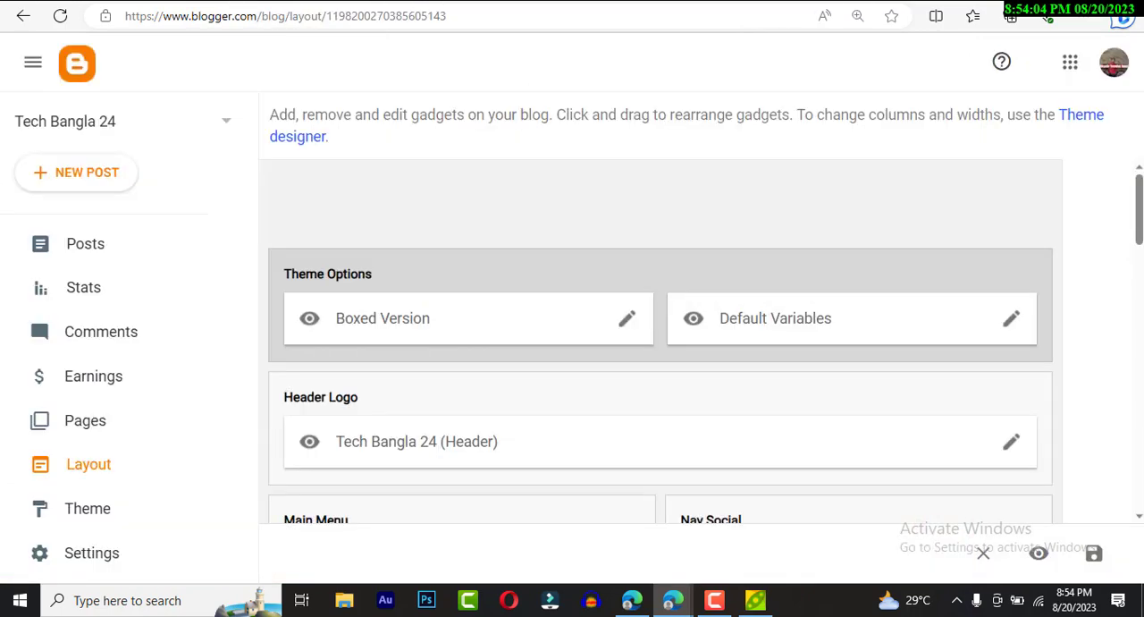
- Open the Posts list, view the editor of a blank new post, and leave it without entering content
{"action": "left_click", "coordinate": [99, 244]}
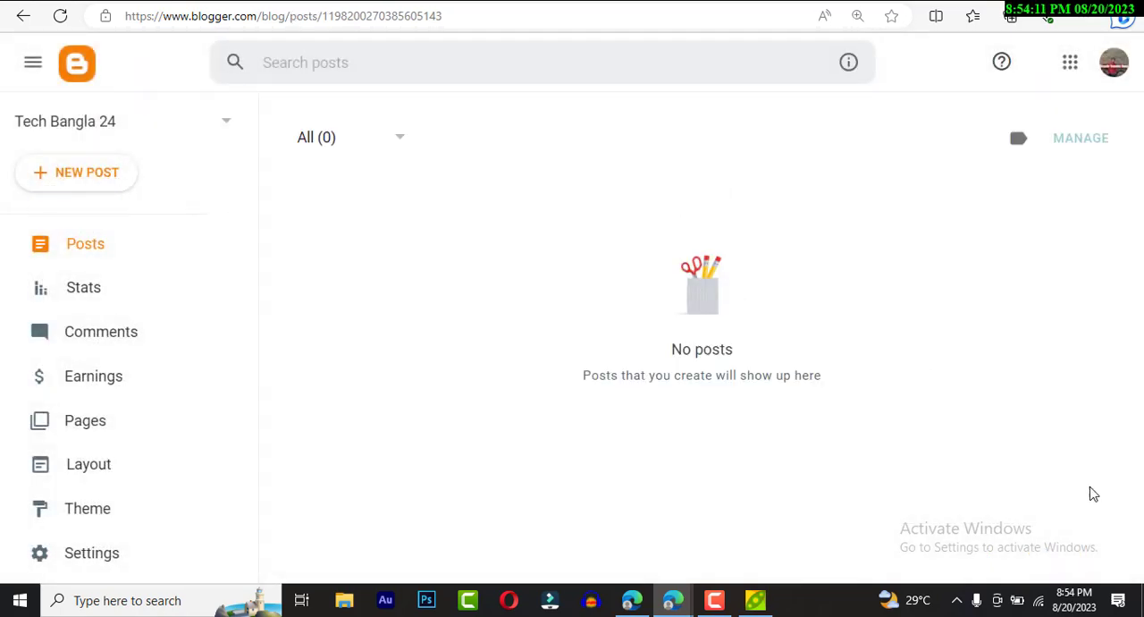
{"action": "left_click", "coordinate": [51, 175]}
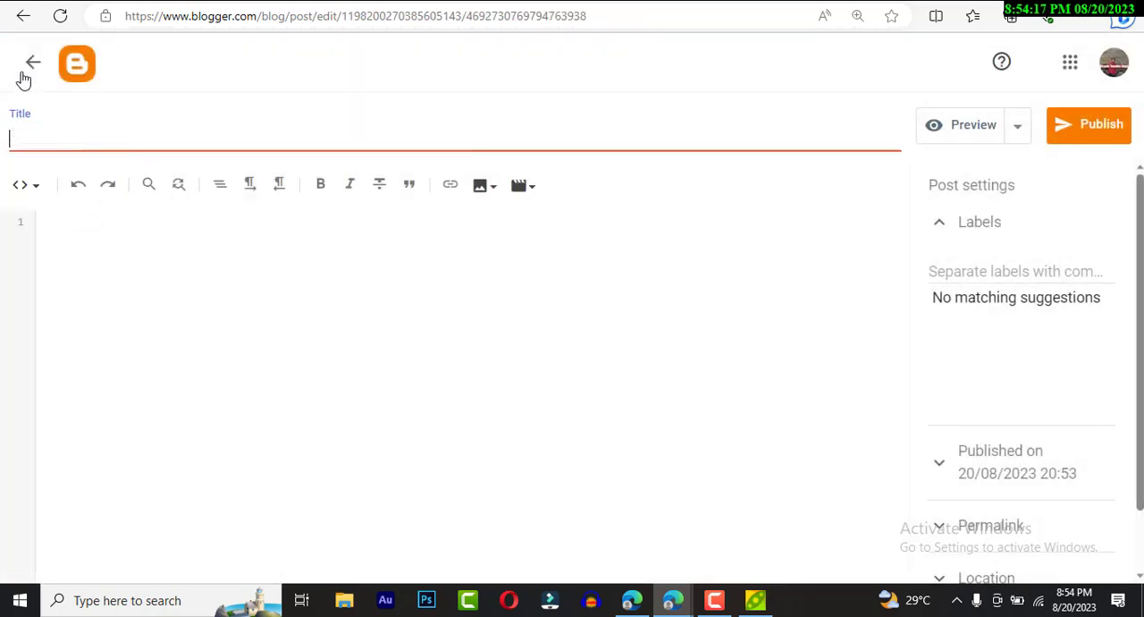
{"action": "left_click", "coordinate": [26, 79]}
- Open the blog's Stats page, check the lower part of the live blog, and return to Blogger
{"action": "left_click", "coordinate": [102, 287]}
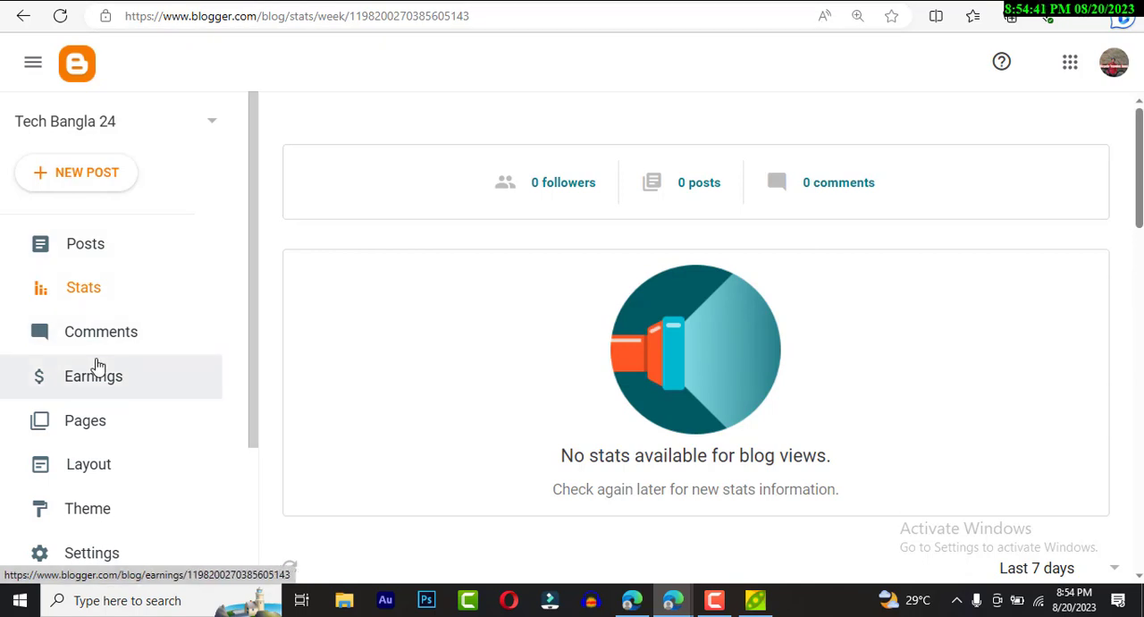
{"action": "scroll", "coordinate": [102, 365], "scroll_direction": "down", "scroll_amount": 1}
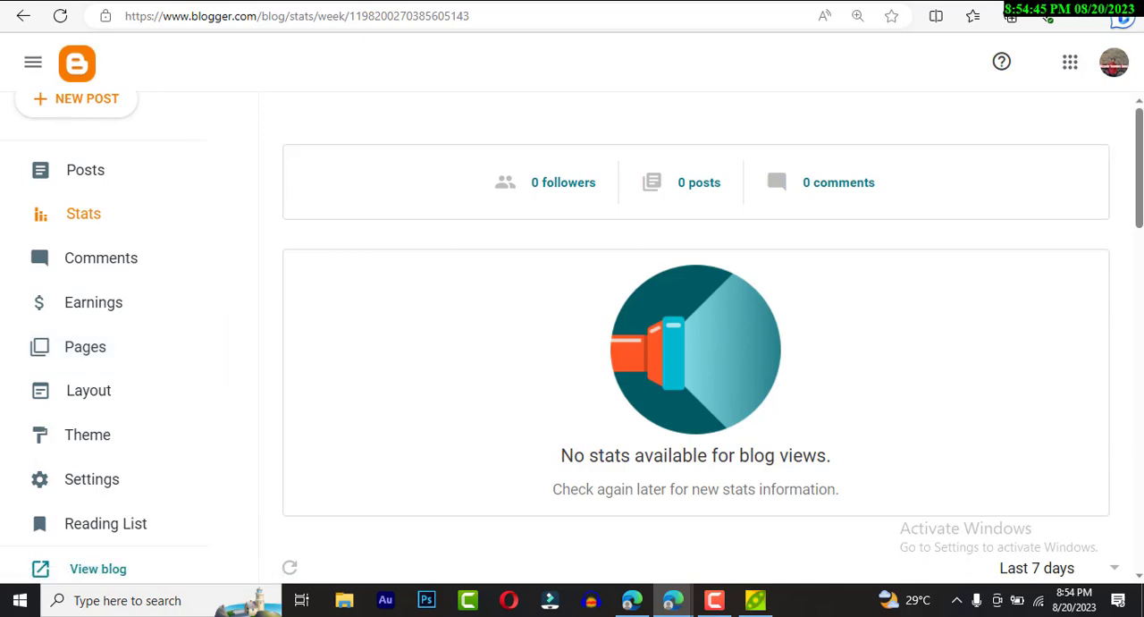
{"action": "left_click", "coordinate": [357, 2]}
{"action": "scroll", "coordinate": [536, 241], "scroll_direction": "down", "scroll_amount": 3}
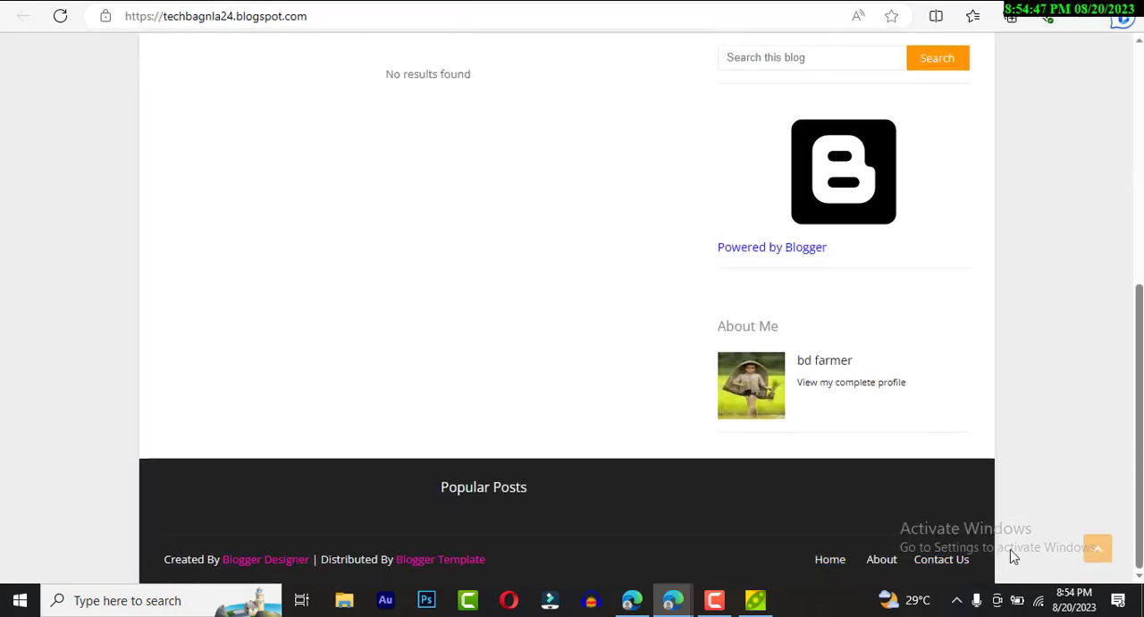
{"action": "left_click", "coordinate": [118, 2]}
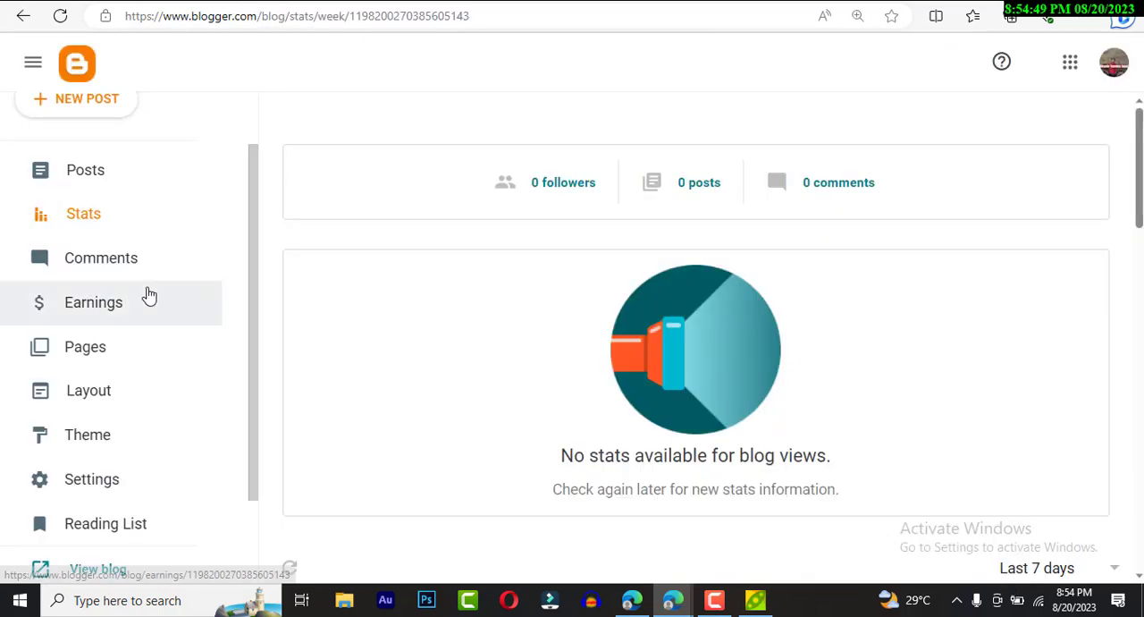
- Open the blog's Settings page and look through its options from Basic onwards
{"action": "scroll", "coordinate": [148, 295], "scroll_direction": "down", "scroll_amount": 1}
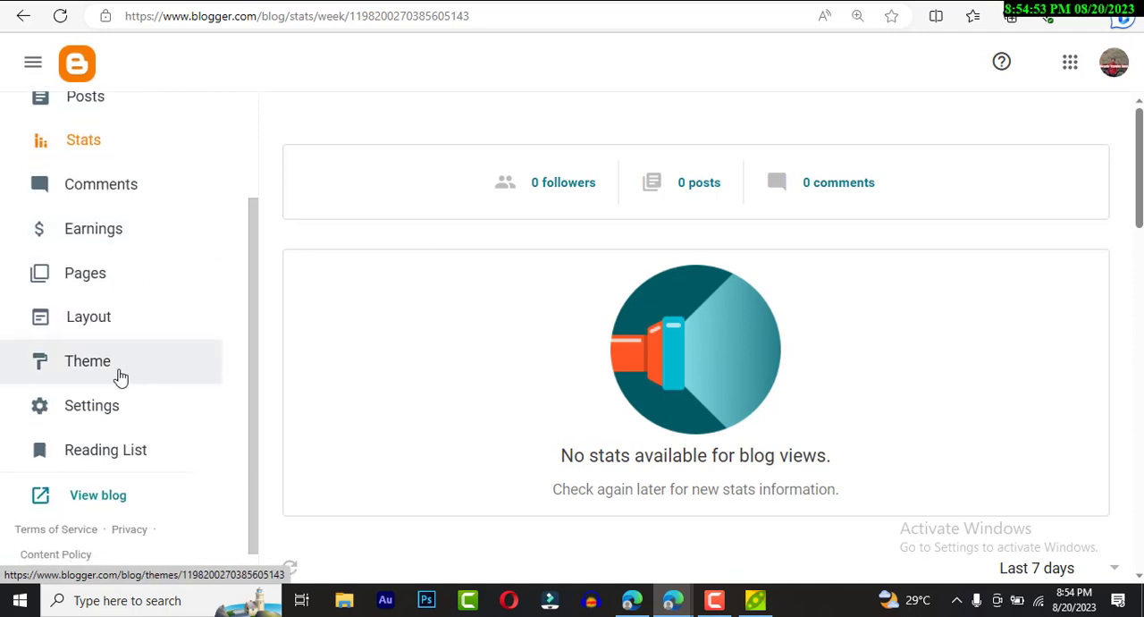
{"action": "left_click", "coordinate": [87, 412]}
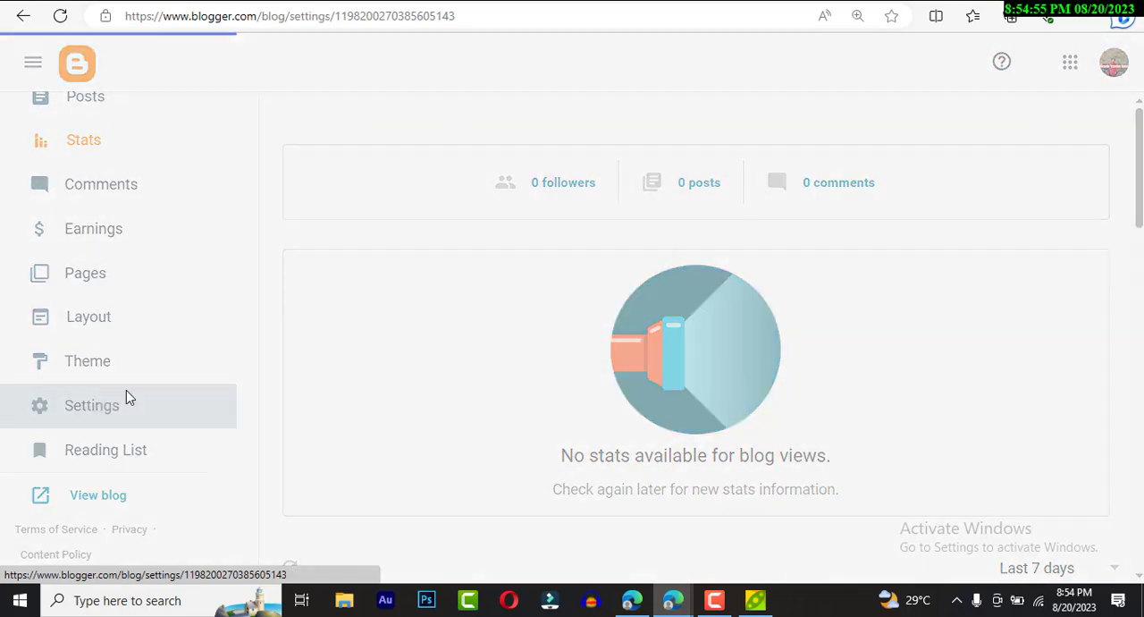
{"action": "scroll", "coordinate": [580, 298], "scroll_direction": "down", "scroll_amount": 5}
{"action": "scroll", "coordinate": [579, 297], "scroll_direction": "up", "scroll_amount": 5}
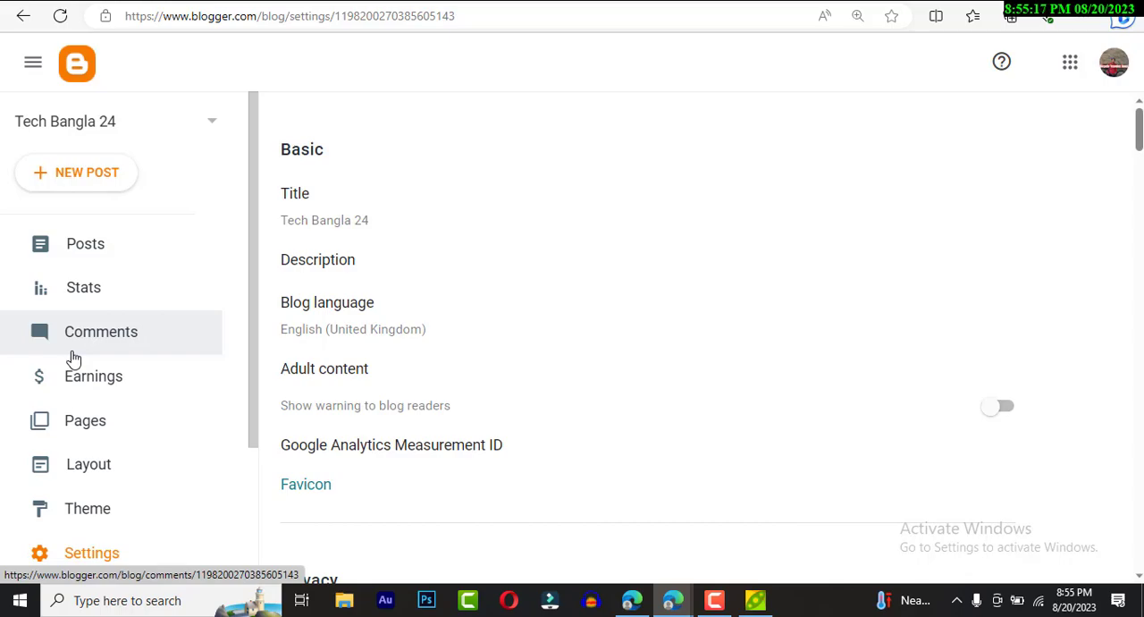
- Examine the article list on the Prothom Alo Bangladesh page and switch to the live blog
{"action": "left_click", "coordinate": [358, 2]}
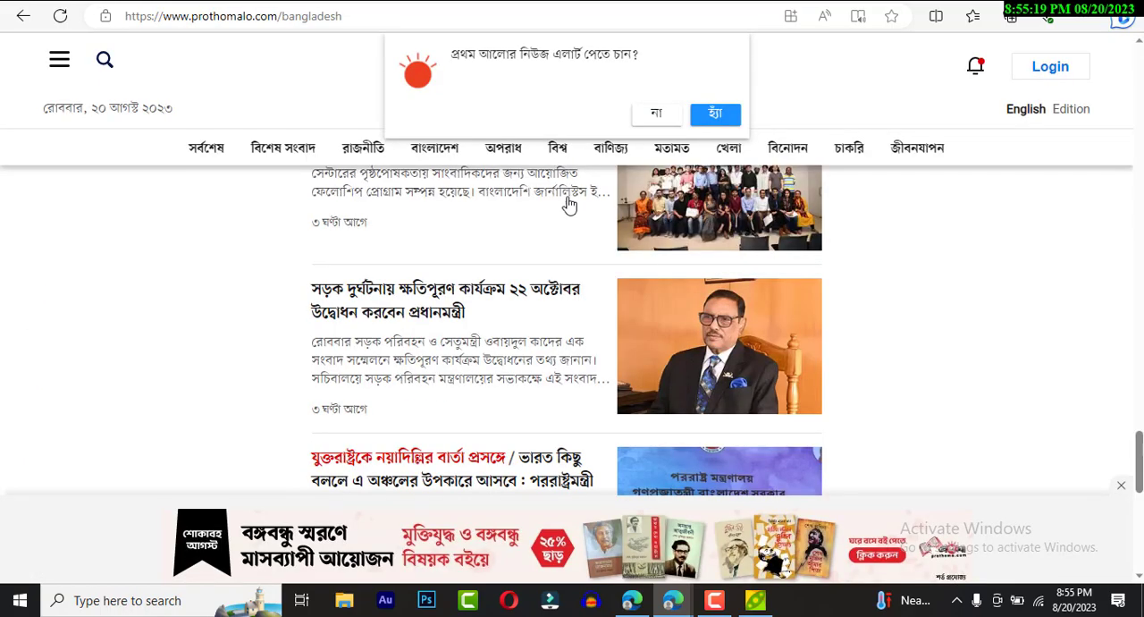
{"action": "scroll", "coordinate": [576, 295], "scroll_direction": "up", "scroll_amount": 4}
{"action": "scroll", "coordinate": [582, 371], "scroll_direction": "up", "scroll_amount": 10}
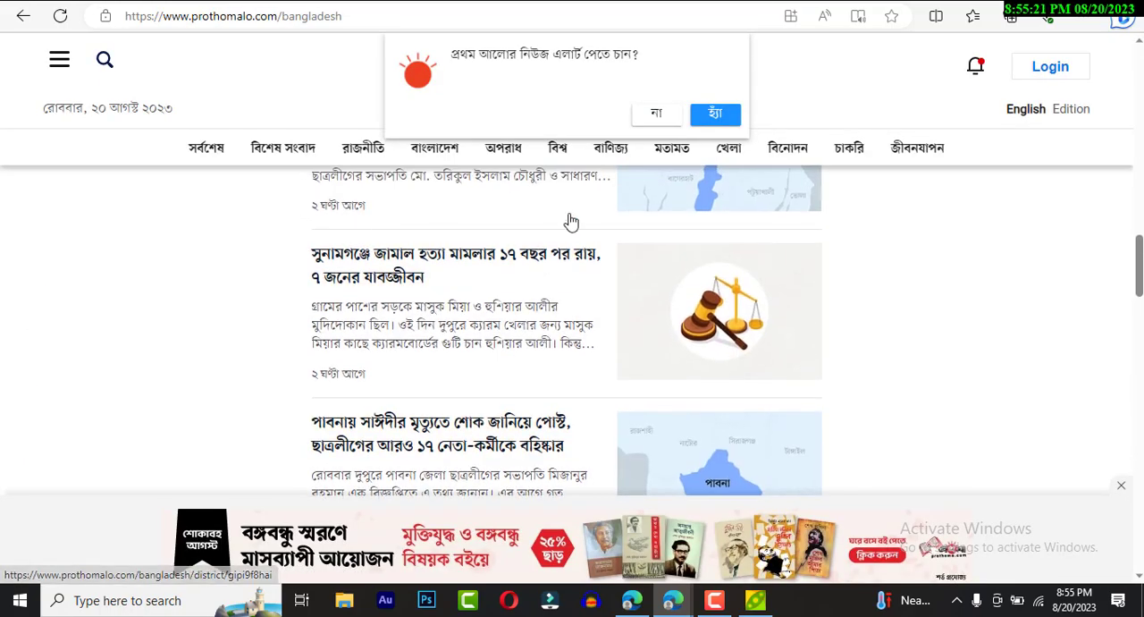
{"action": "scroll", "coordinate": [570, 223], "scroll_direction": "down", "scroll_amount": 5}
{"action": "scroll", "coordinate": [536, 251], "scroll_direction": "down", "scroll_amount": 10}
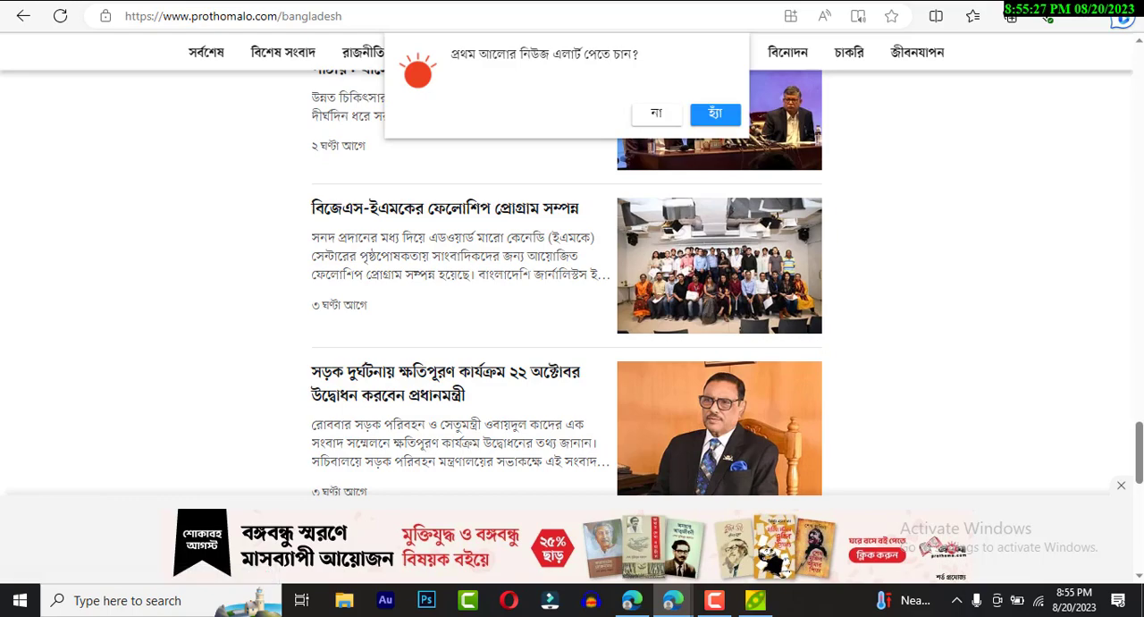
{"action": "left_click", "coordinate": [215, 2]}
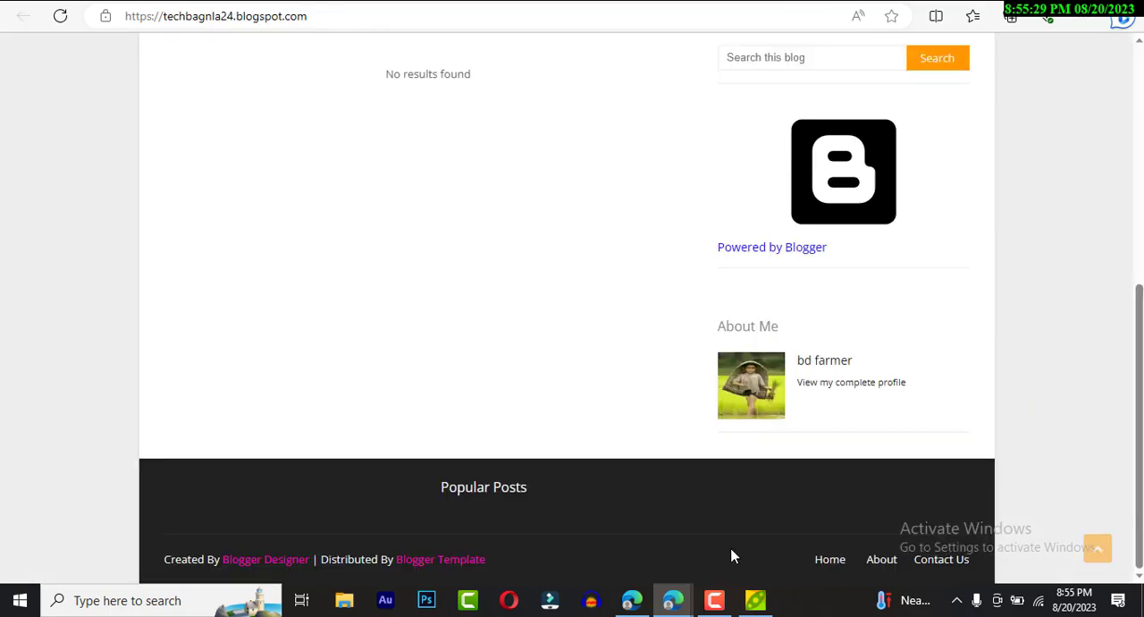